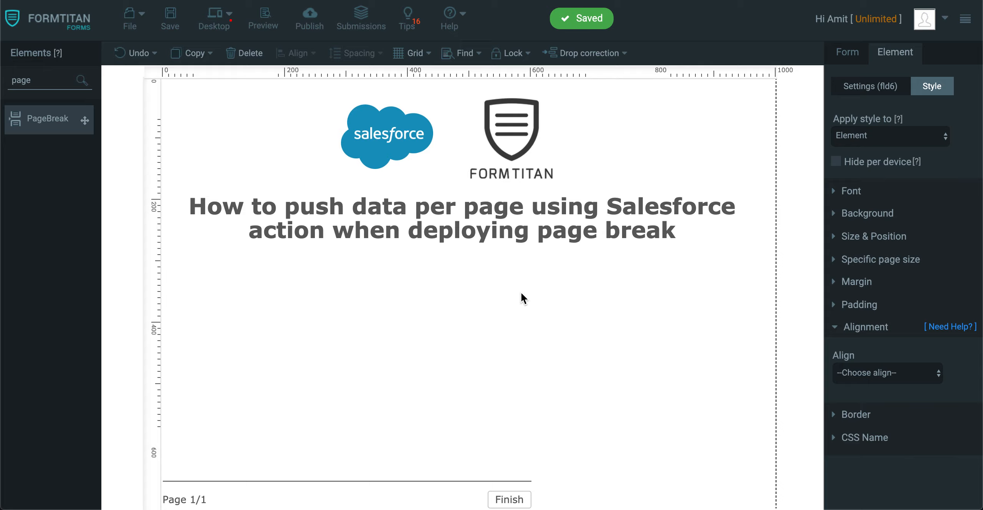
# Add a textbox labelled Account Name to the first page and shift it slightly left.
pyautogui.scroll(-1, 493, 323)
pyautogui.moveTo(44, 80); pyautogui.dragTo(3, 60)
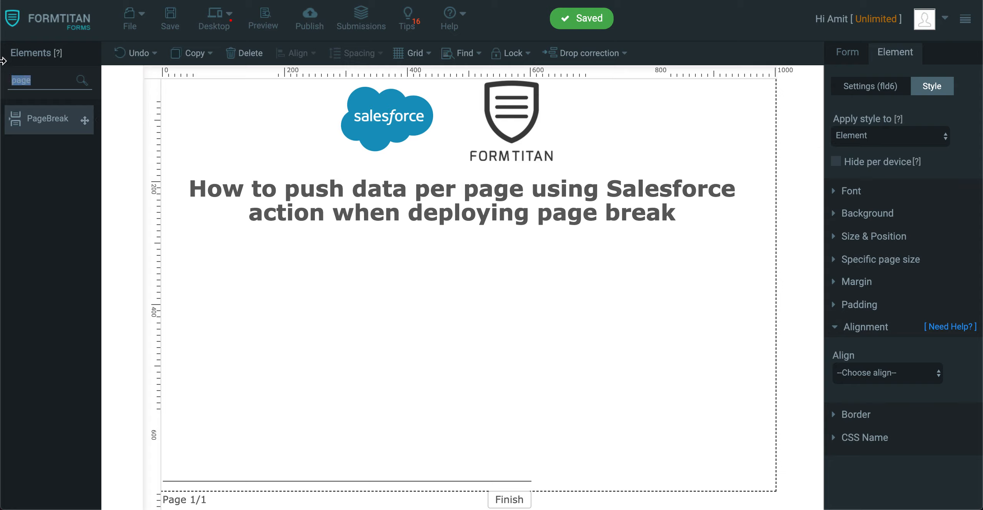
pyautogui.write('text')
pyautogui.moveTo(85, 155); pyautogui.dragTo(399, 255)
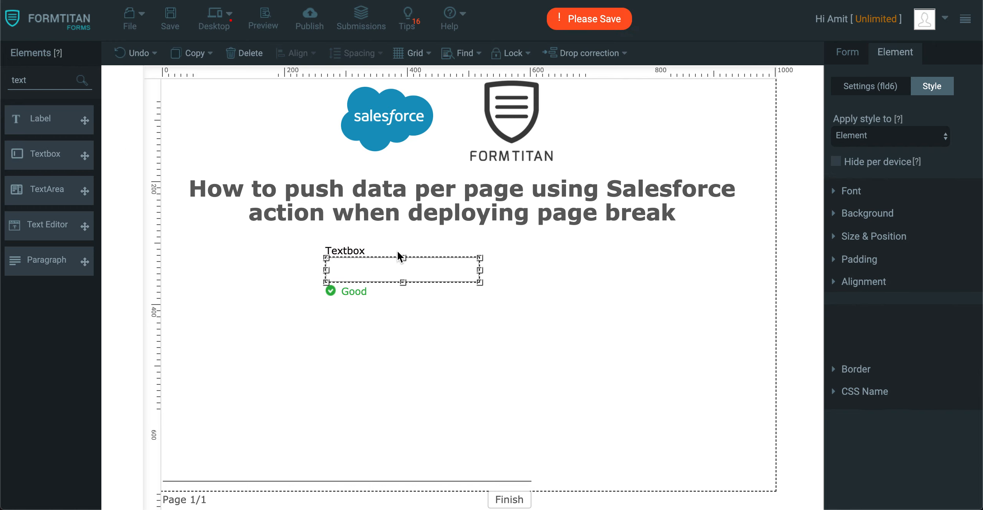
pyautogui.click(883, 91)
pyautogui.doubleClick(888, 165)
pyautogui.write('Account Name')
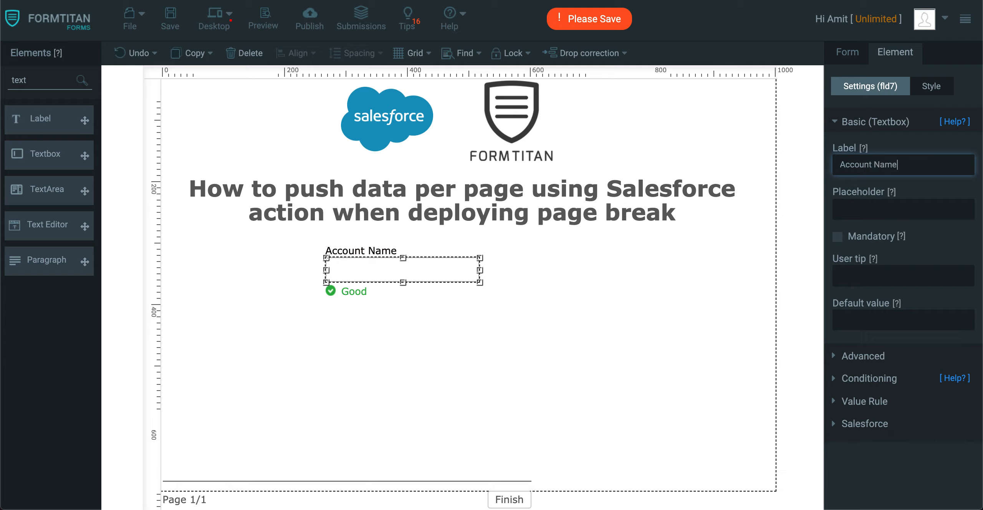
pyautogui.moveTo(463, 261); pyautogui.dragTo(413, 280)
# Add a dropdown labelled Prospect Rating beside the Account Name textbox.
pyautogui.moveTo(49, 82); pyautogui.dragTo(3, 50)
pyautogui.write('p')
pyautogui.press('BackSpace')
pyautogui.write('drop')
pyautogui.moveTo(55, 120); pyautogui.dragTo(583, 261)
pyautogui.click(583, 264)
pyautogui.click(900, 165)
pyautogui.write('Prospect Rating')
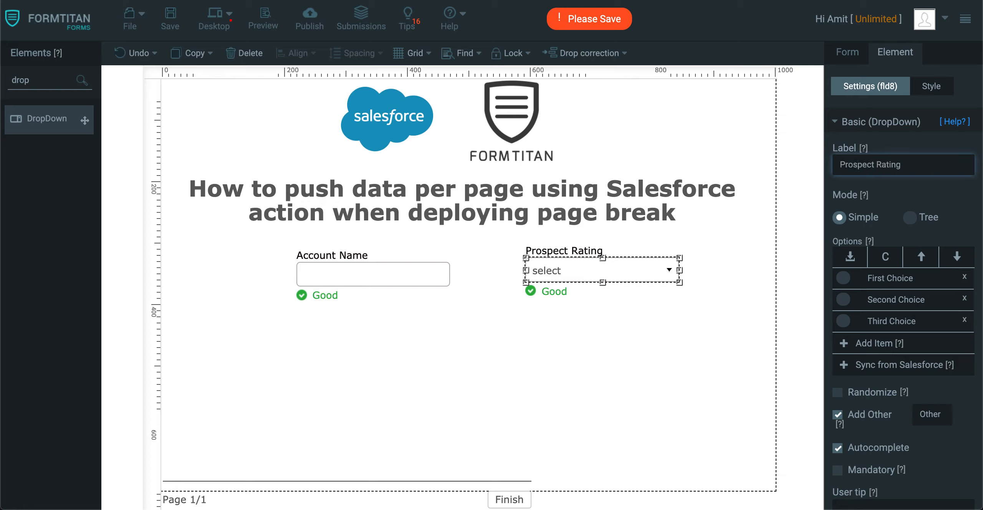
# Remove the dropdown's default choices and turn off Add Other.
pyautogui.click(965, 277)
pyautogui.click(965, 277)
pyautogui.click(965, 277)
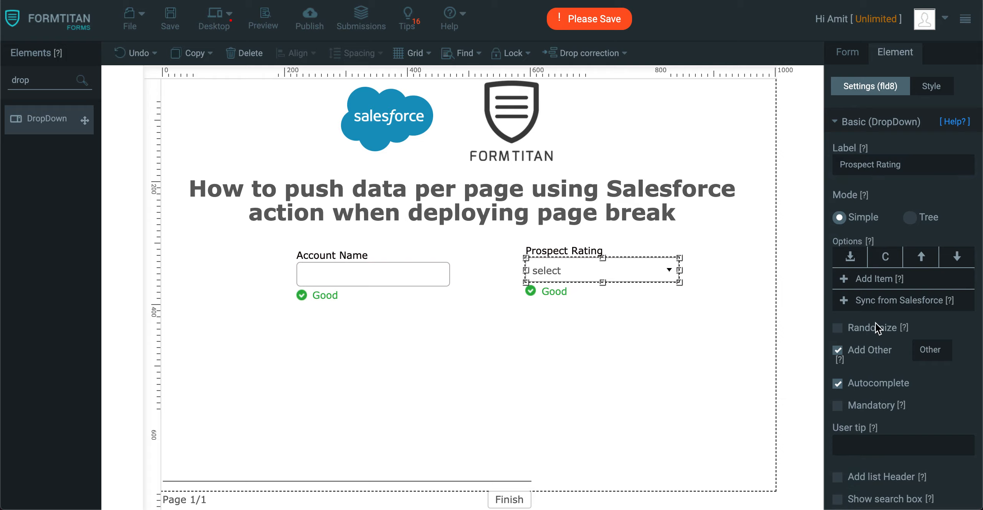
pyautogui.click(838, 351)
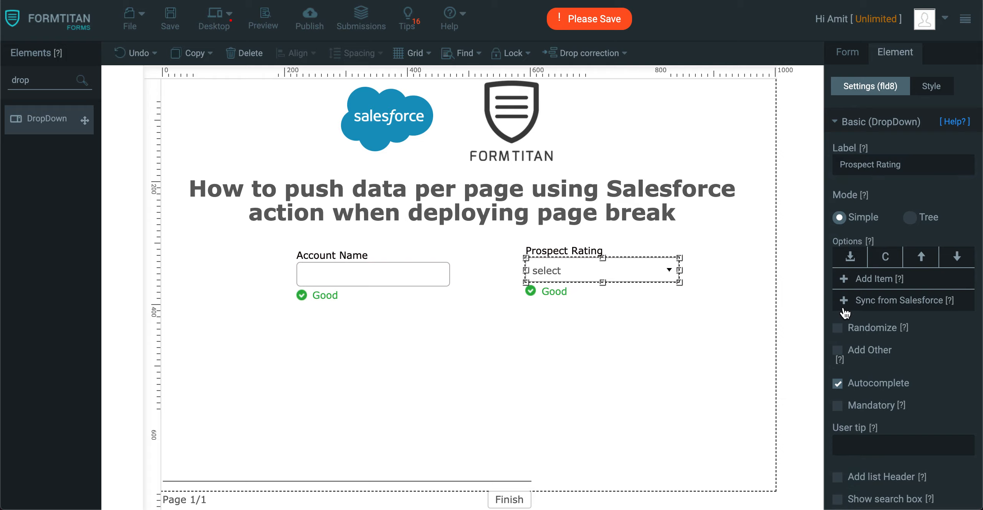
# Sync the dropdown's options from Salesforce using the Account object's Prospect Rating picklist.
pyautogui.click(844, 296)
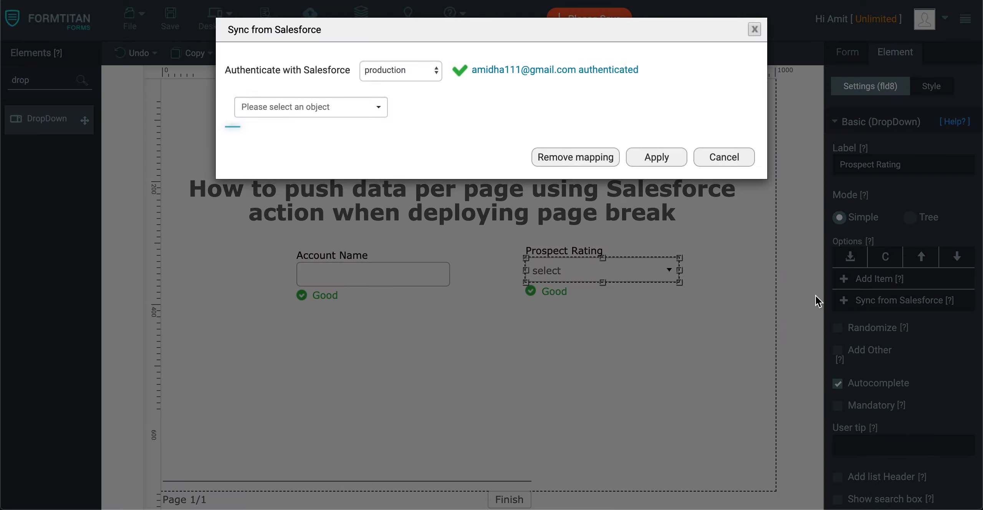
pyautogui.click(298, 111)
pyautogui.click(284, 150)
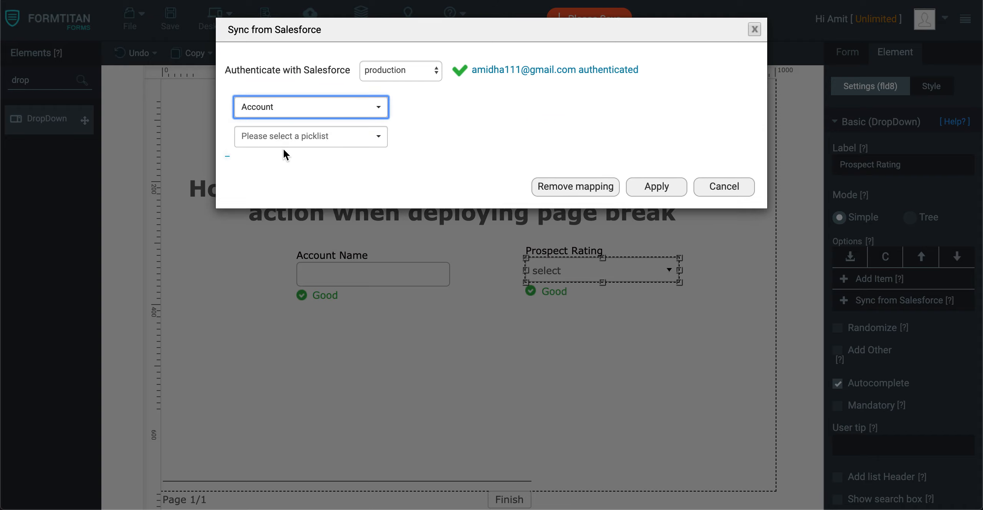
pyautogui.click(313, 139)
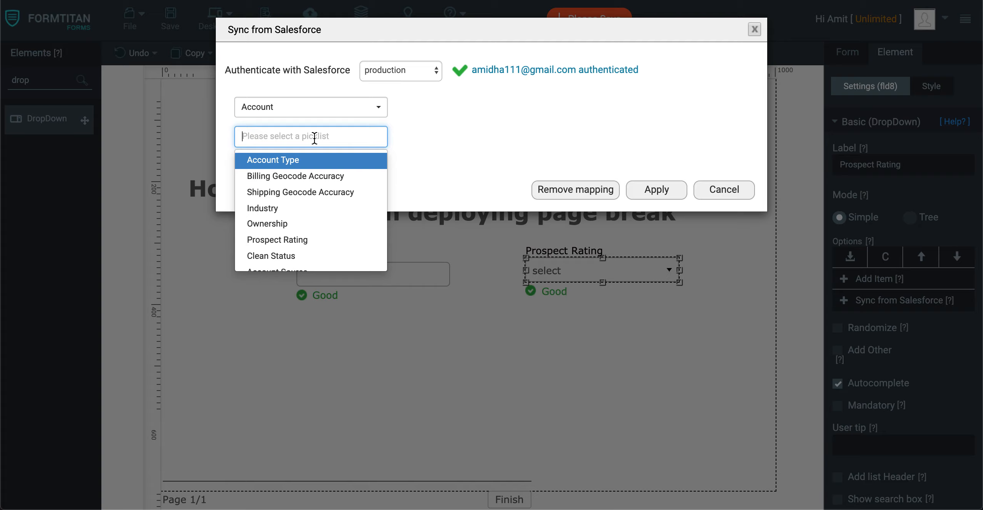
pyautogui.write('pros')
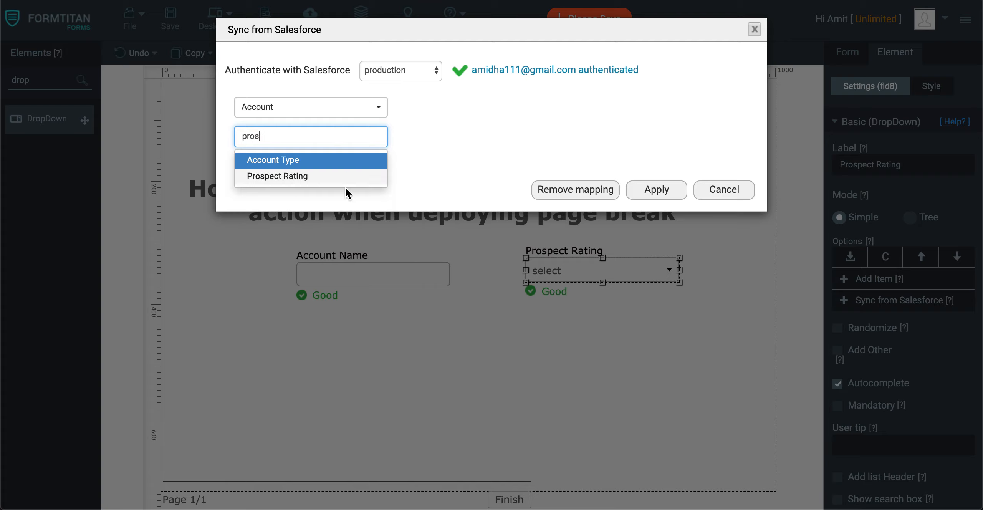
pyautogui.click(340, 179)
pyautogui.click(661, 190)
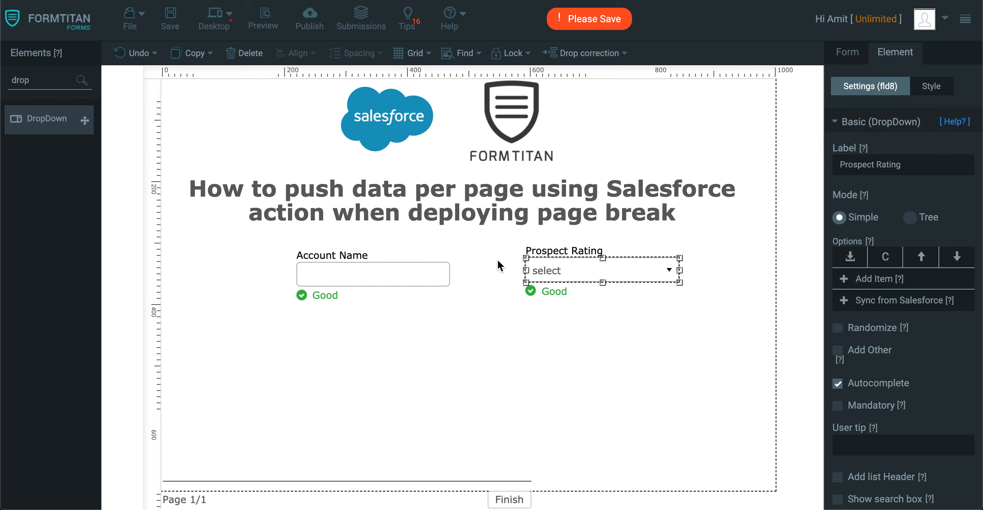
# Move the Account Name and Prospect Rating fields slightly left.
pyautogui.moveTo(394, 275); pyautogui.dragTo(382, 275)
pyautogui.moveTo(596, 262); pyautogui.dragTo(562, 265)
# Add a hidden field named Account ID at the page's top-left corner and save the form.
pyautogui.moveTo(70, 79); pyautogui.dragTo(3, 63)
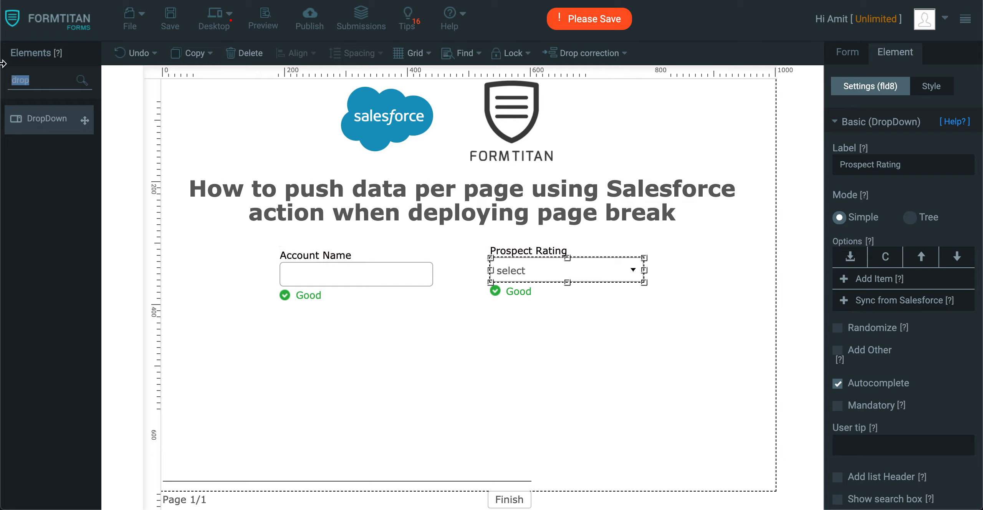
pyautogui.write('hidd')
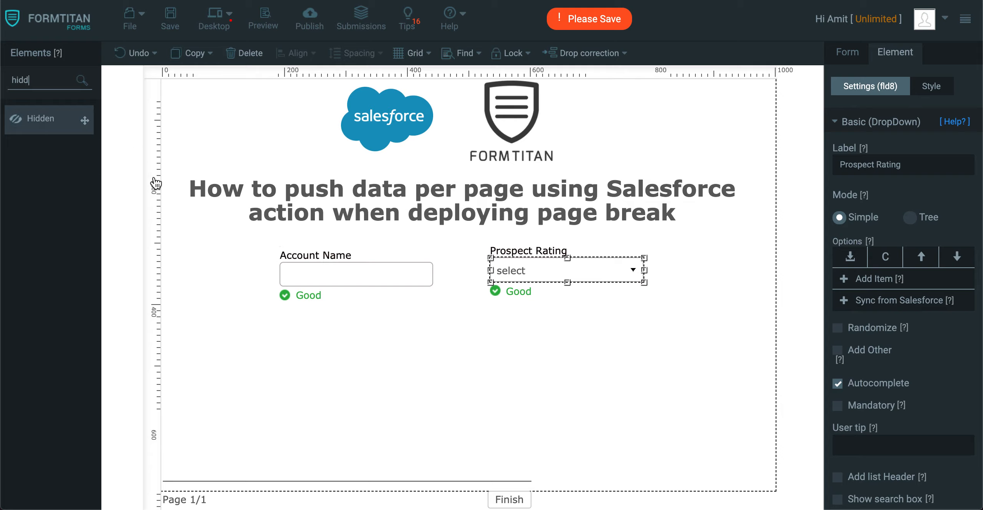
pyautogui.moveTo(88, 119); pyautogui.dragTo(217, 106)
pyautogui.doubleClick(900, 169)
pyautogui.write('Account ID')
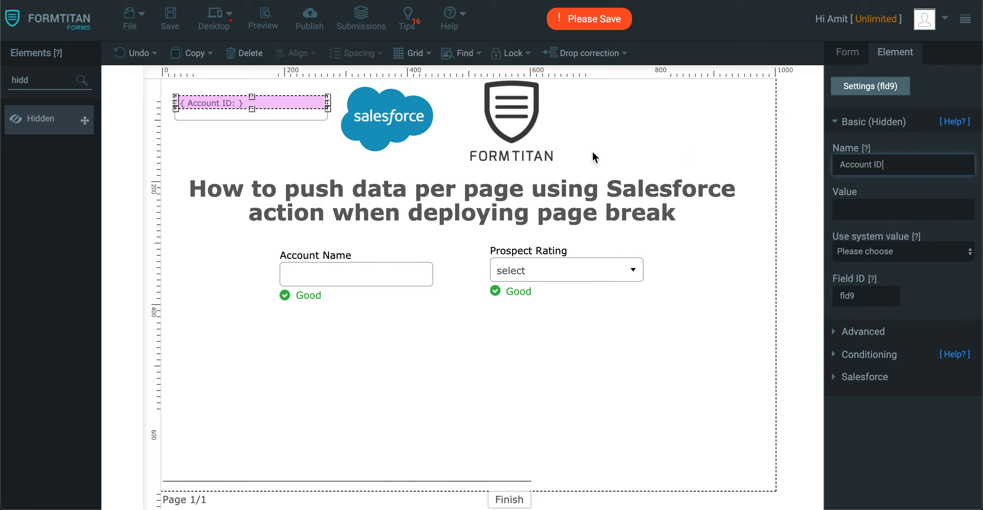
pyautogui.click(170, 23)
# Add a second page after the first page break.
pyautogui.click(496, 394)
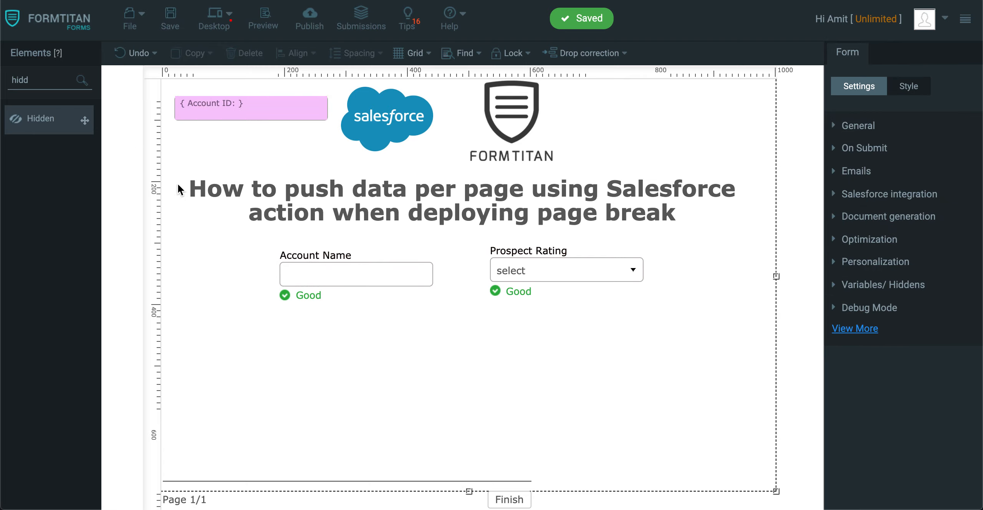
pyautogui.click(411, 489)
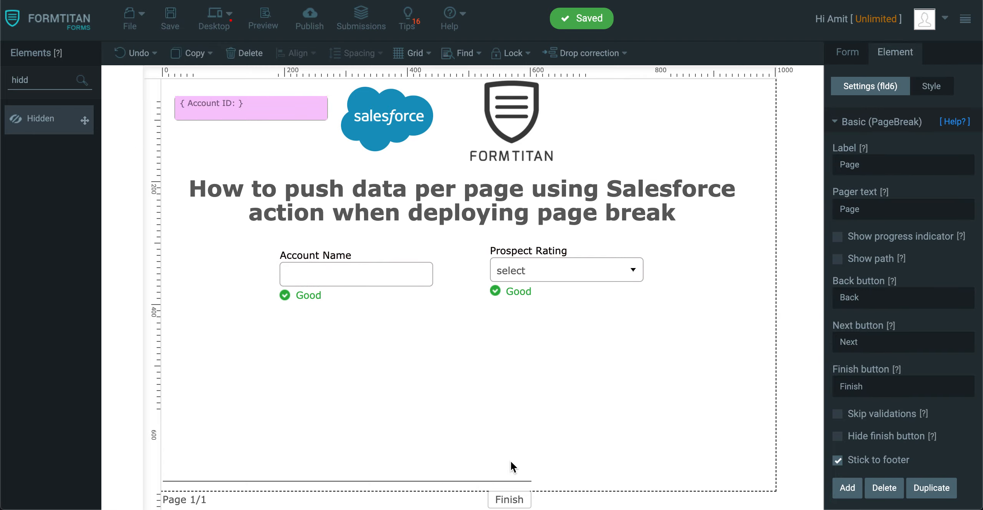
pyautogui.click(847, 488)
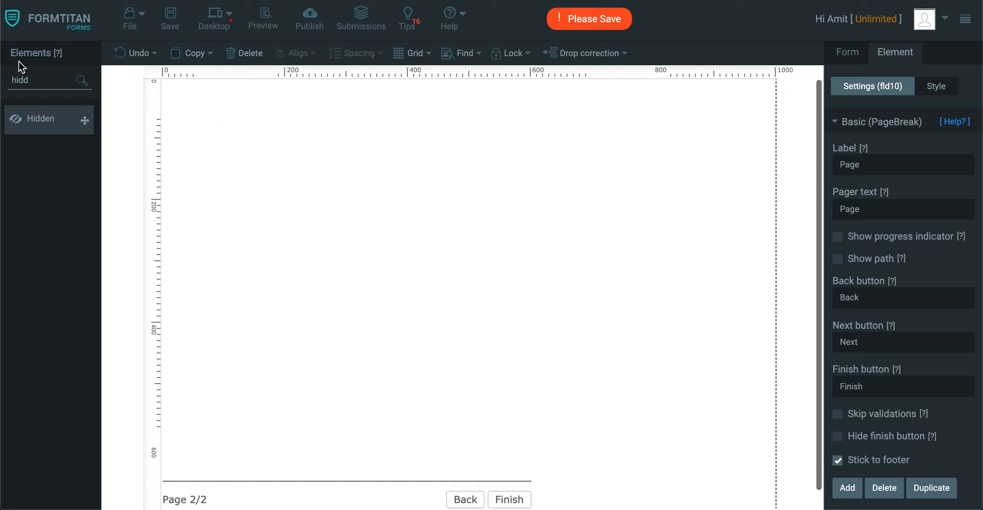
# Add a heading reading Contact Page to page 2, widen it and place it centred near the top.
pyautogui.doubleClick(46, 81)
pyautogui.write('head')
pyautogui.moveTo(46, 153); pyautogui.dragTo(415, 139)
pyautogui.click(780, 165)
pyautogui.press('super+a')
pyautogui.write('C')
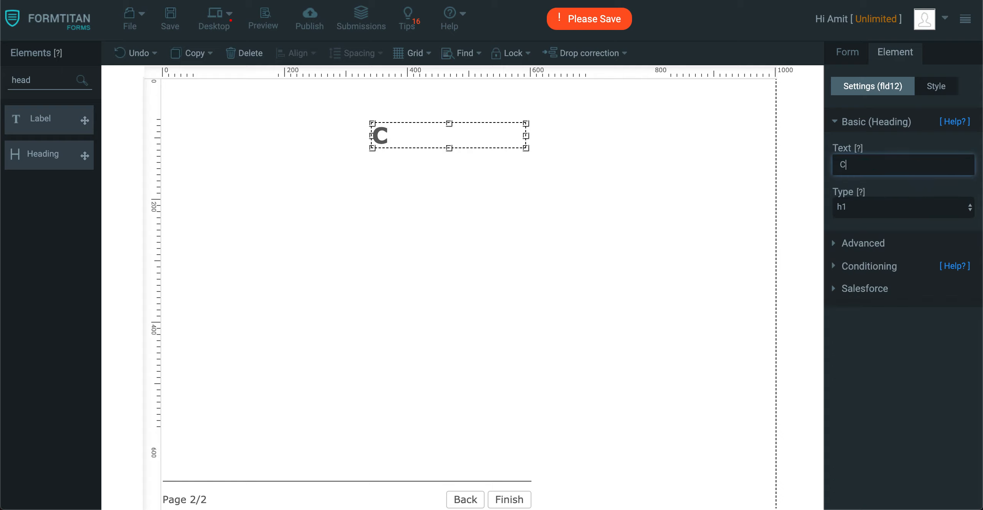
pyautogui.write('ontact Page')
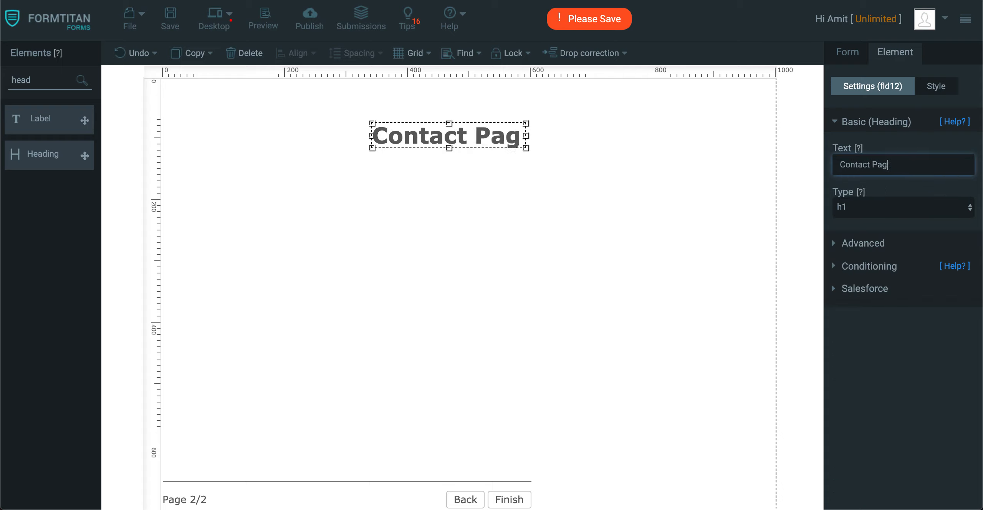
pyautogui.moveTo(525, 146); pyautogui.dragTo(637, 146)
pyautogui.moveTo(555, 144); pyautogui.dragTo(527, 127)
# Add a Full Name field below the Contact Page heading.
pyautogui.click(555, 225)
pyautogui.hotkey('ctrl', 'a')
pyautogui.write('ful')
pyautogui.moveTo(31, 125); pyautogui.dragTo(353, 172)
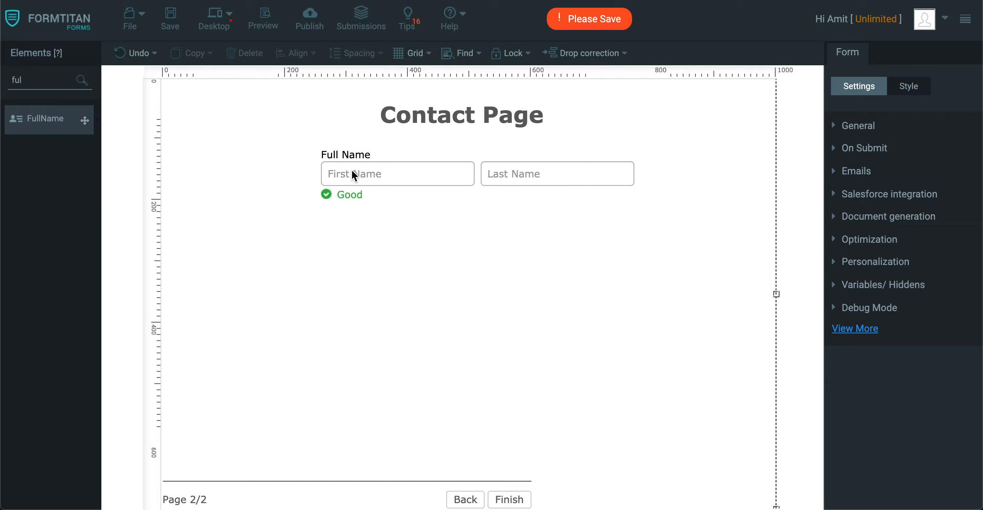
pyautogui.click(353, 174)
# Add an Email field below the Full Name field and save the form.
pyautogui.doubleClick(27, 77)
pyautogui.write('email')
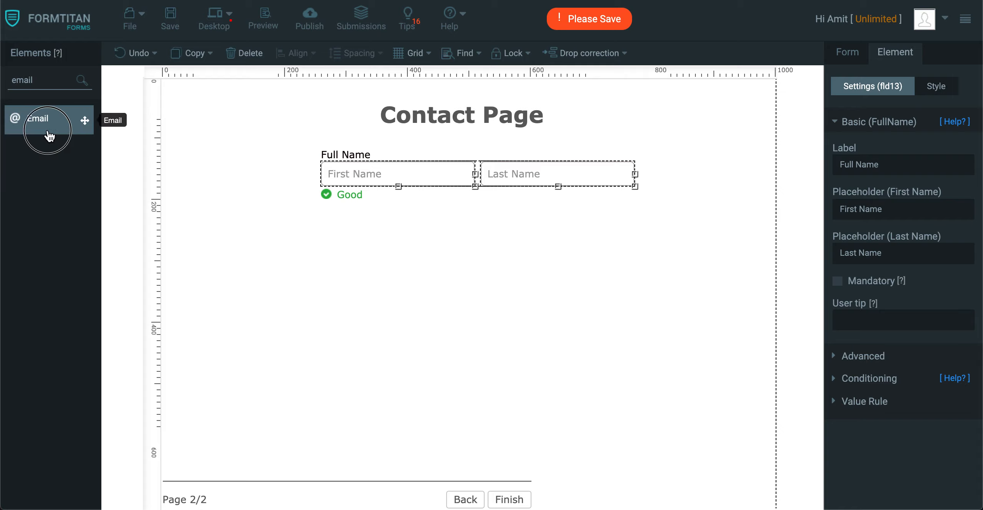
pyautogui.moveTo(49, 135); pyautogui.dragTo(448, 223)
pyautogui.click(171, 17)
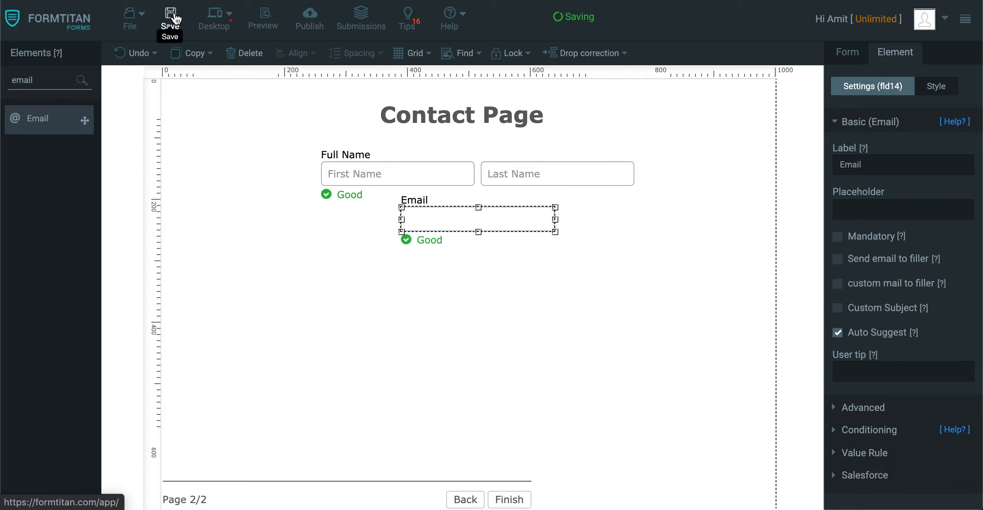
# Add a third page after the second page break.
pyautogui.click(387, 496)
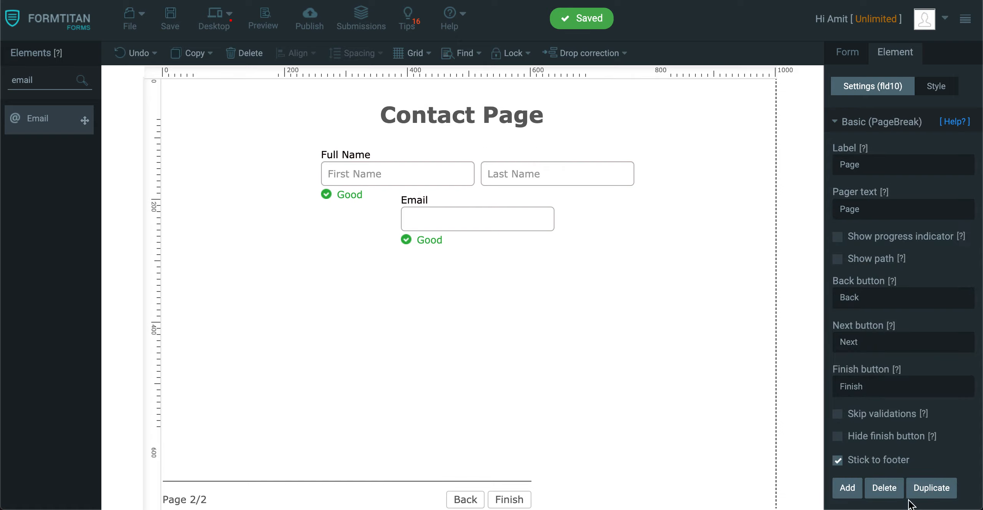
pyautogui.click(841, 488)
pyautogui.moveTo(55, 80); pyautogui.dragTo(3, 53)
pyautogui.write('cas')
pyautogui.press('BackSpace')
pyautogui.press('BackSpace')
pyautogui.press('BackSpace')
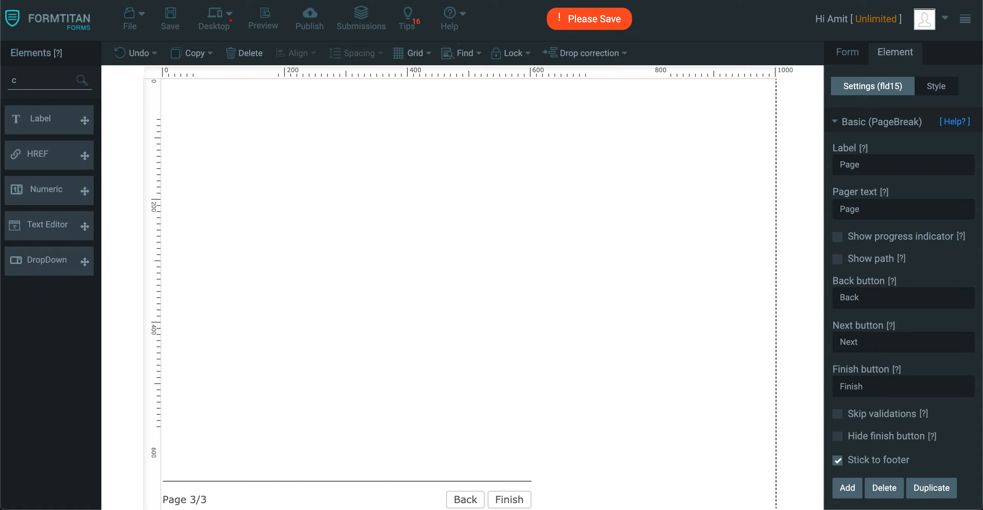
# Add a heading reading Case Page near the top of page 3 and save the form.
pyautogui.write('head')
pyautogui.moveTo(53, 150); pyautogui.dragTo(419, 142)
pyautogui.hotkey('ctrl', 'a')
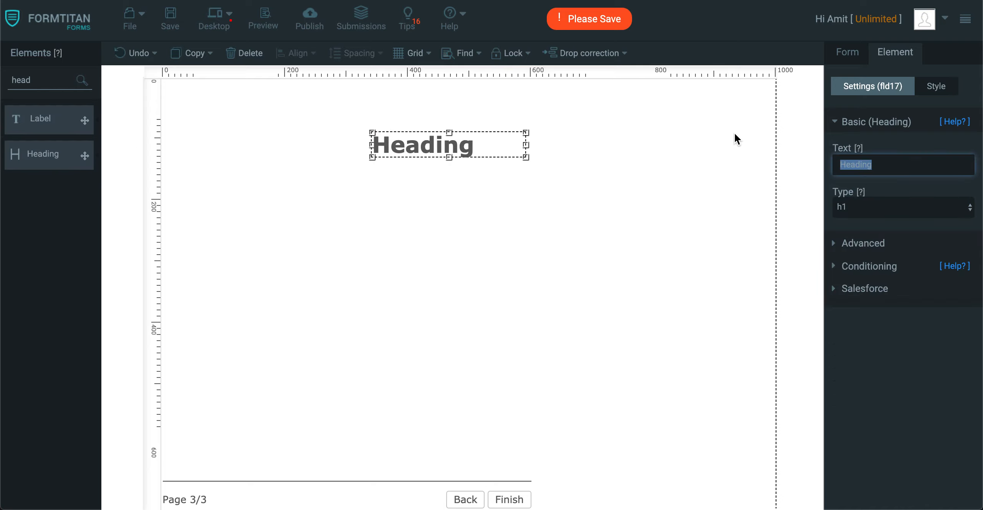
pyautogui.write('Case Page')
pyautogui.click(475, 162)
pyautogui.click(455, 149)
pyautogui.moveTo(454, 148); pyautogui.dragTo(498, 110)
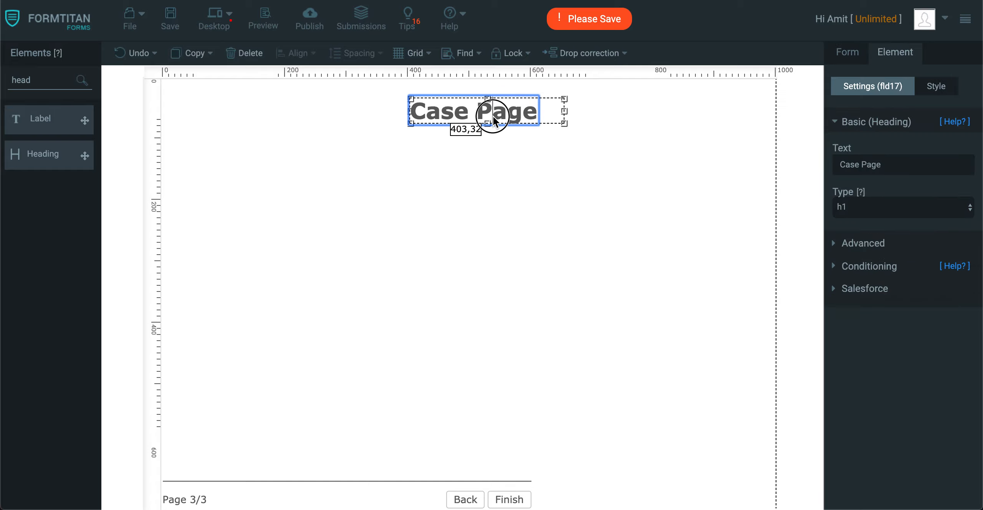
pyautogui.click(174, 28)
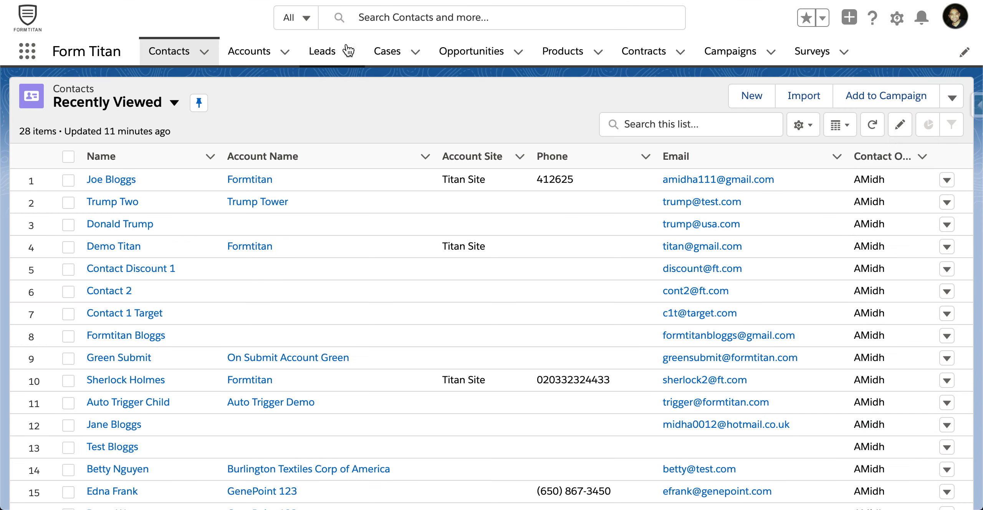
# Switch to Salesforce and open a new Product Support case to review its fields.
pyautogui.click(379, 56)
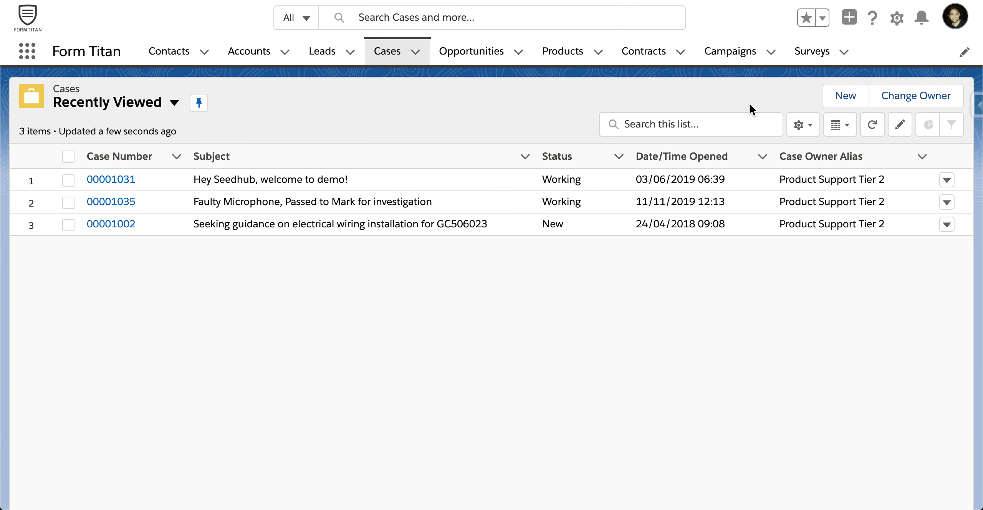
pyautogui.click(843, 99)
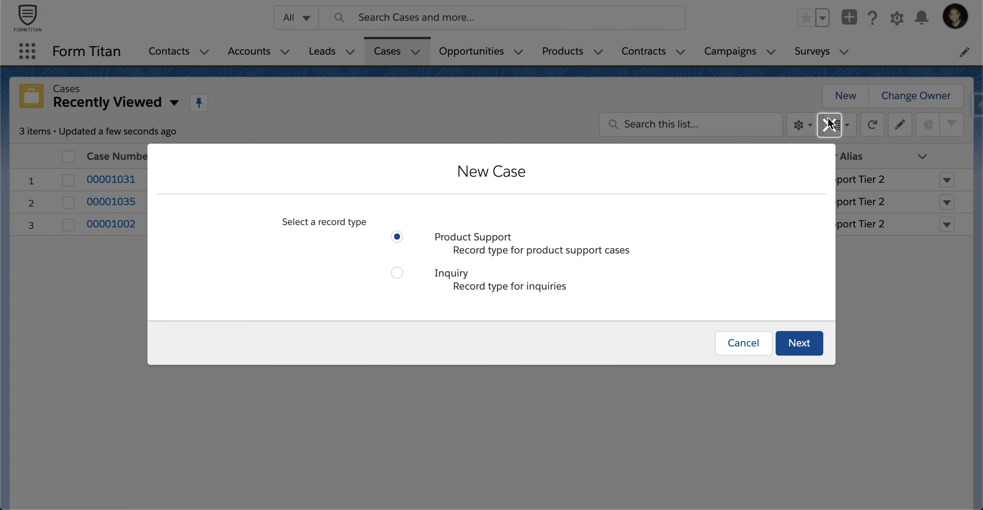
pyautogui.click(811, 343)
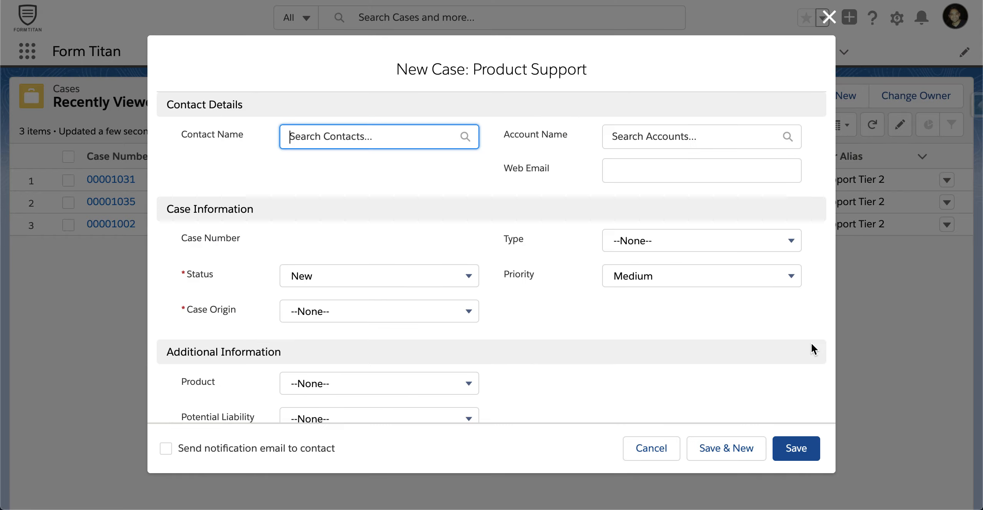
pyautogui.click(417, 292)
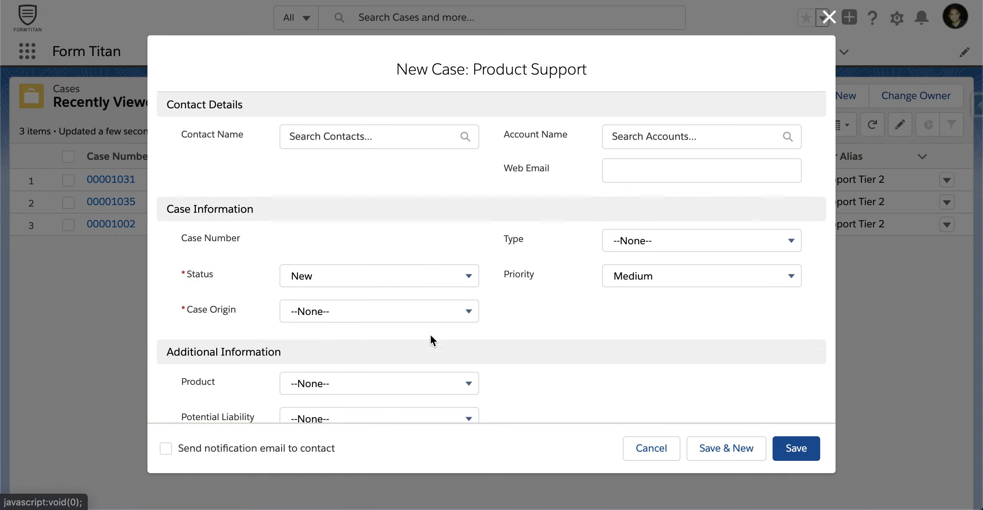
pyautogui.scroll(-5, 432, 349)
pyautogui.scroll(5, 431, 359)
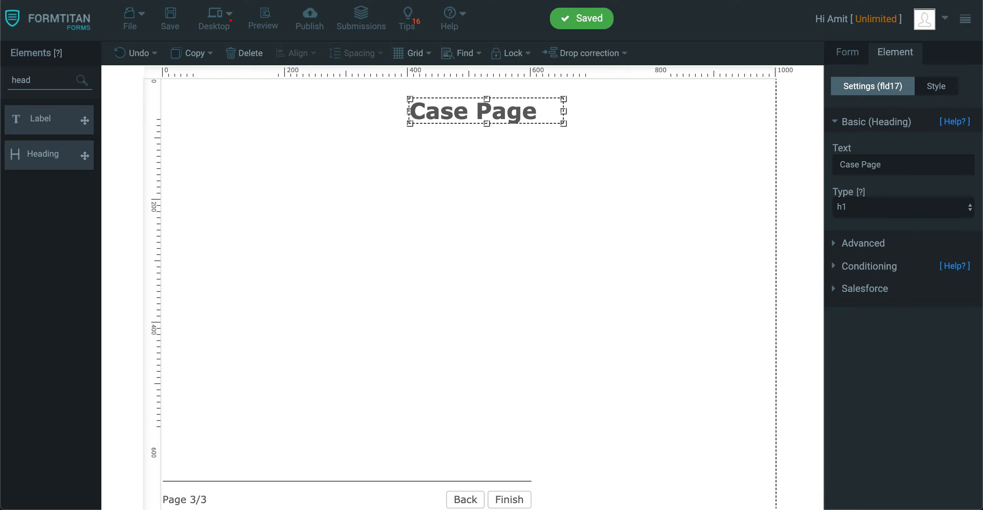
# Add a dropdown labelled Status below the Case Page heading.
pyautogui.click(54, 76)
pyautogui.doubleClick(45, 87)
pyautogui.write('dr')
pyautogui.moveTo(46, 119); pyautogui.dragTo(407, 184)
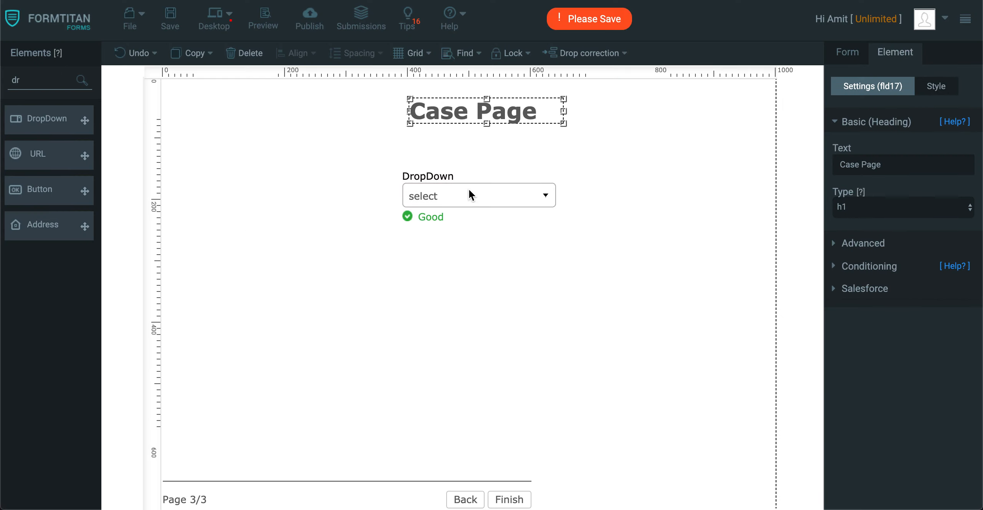
pyautogui.click(920, 168)
pyautogui.write('Status')
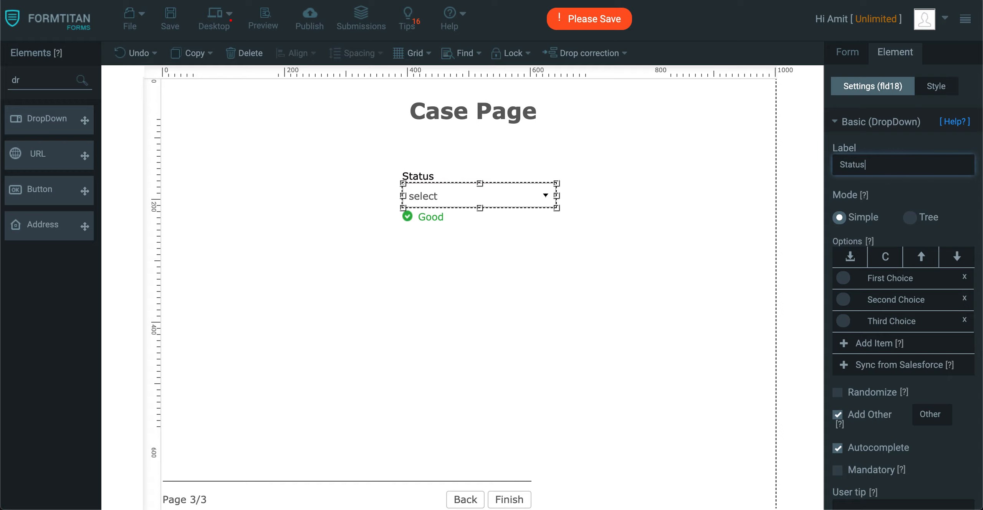
pyautogui.click(563, 226)
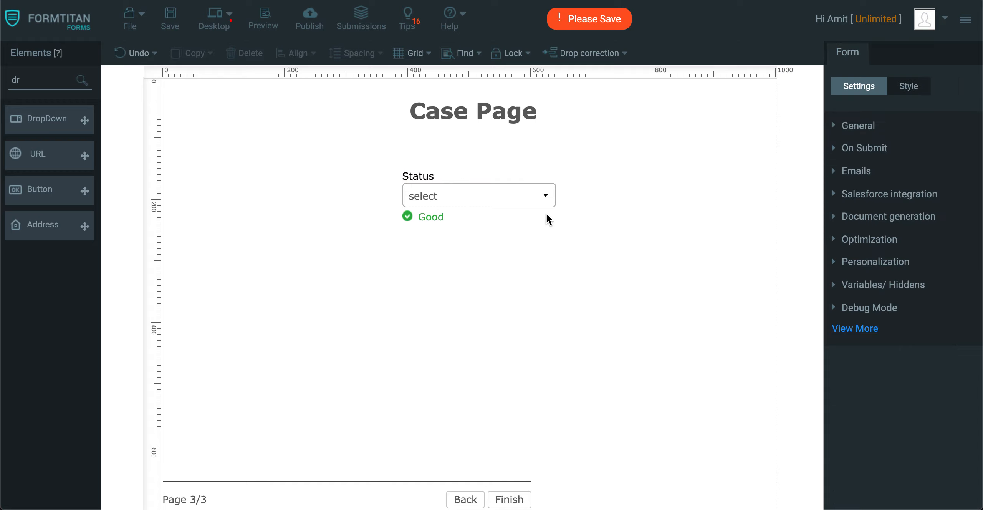
# Duplicate the Status dropdown, place the copy below it, and label the copy Origin.
pyautogui.click(484, 194)
pyautogui.press('super+c')
pyautogui.press('super+v')
pyautogui.moveTo(520, 212); pyautogui.dragTo(500, 254)
pyautogui.click(899, 164)
pyautogui.write('Orig')
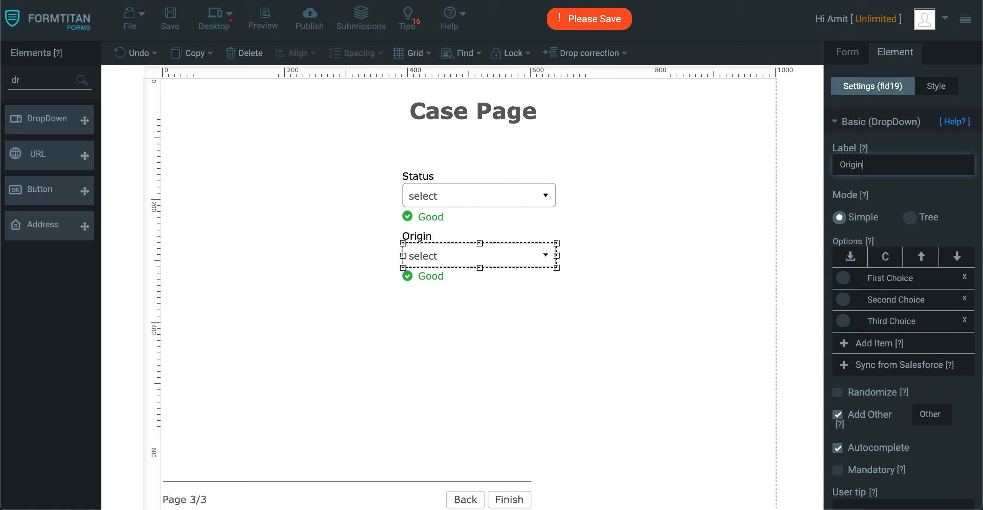
# Clear the Status dropdown's default choices and sync its options from the Salesforce Case object's Status picklist.
pyautogui.click(512, 199)
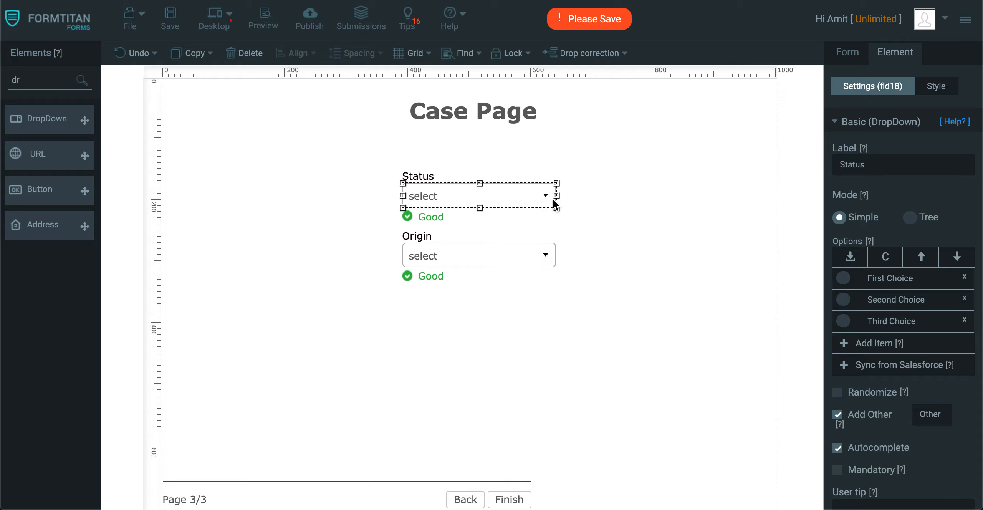
pyautogui.click(965, 279)
pyautogui.click(965, 280)
pyautogui.click(964, 280)
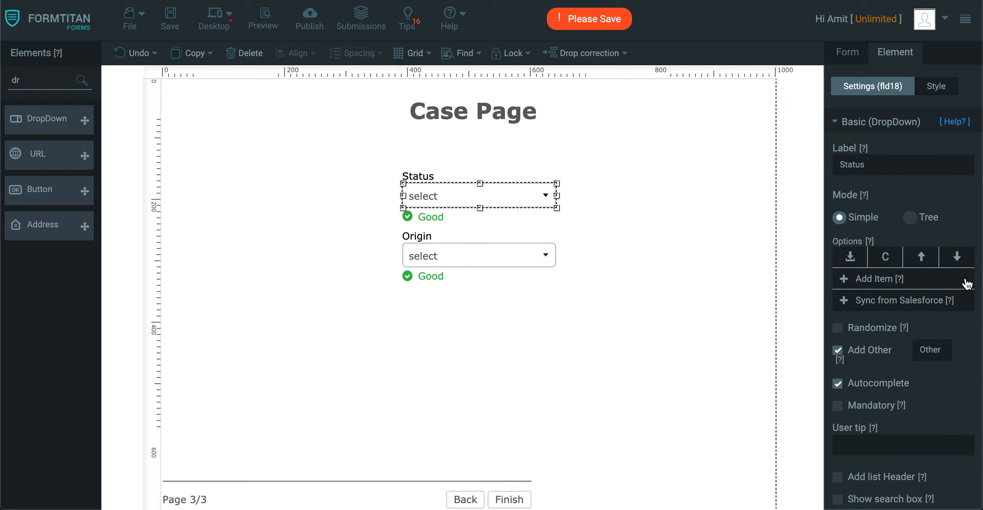
pyautogui.click(895, 301)
pyautogui.click(318, 103)
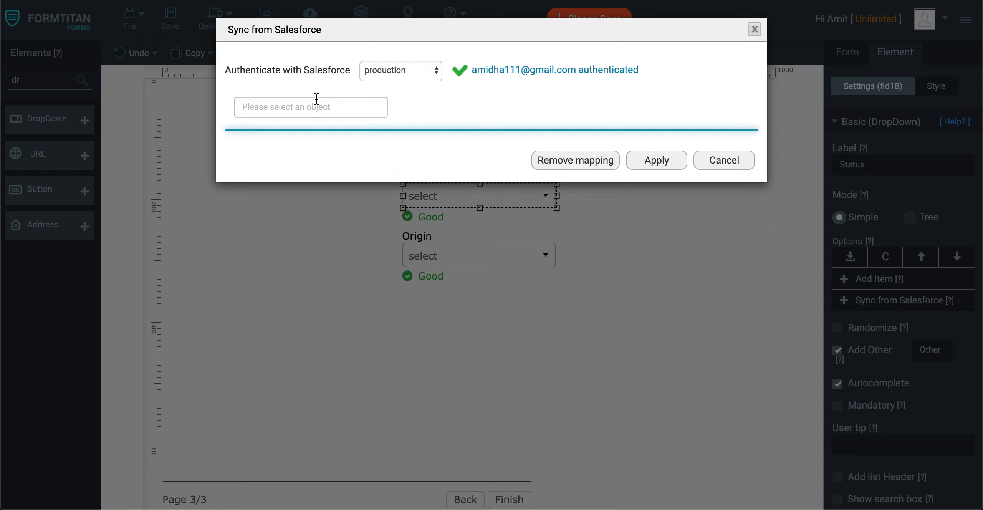
pyautogui.write('case')
pyautogui.click(277, 130)
pyautogui.click(301, 136)
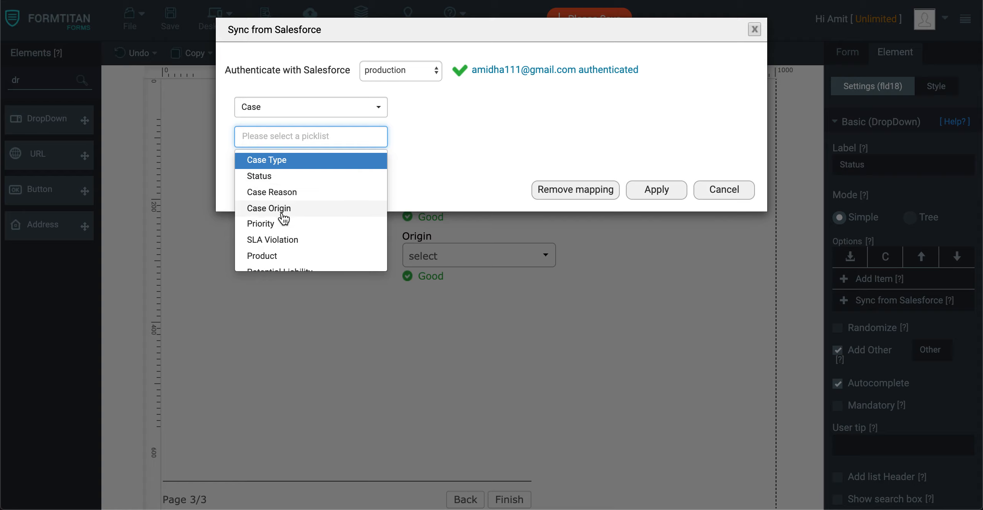
pyautogui.click(289, 180)
pyautogui.click(657, 187)
# Remove the Origin dropdown's default choices and turn off its Add Other option.
pyautogui.click(483, 256)
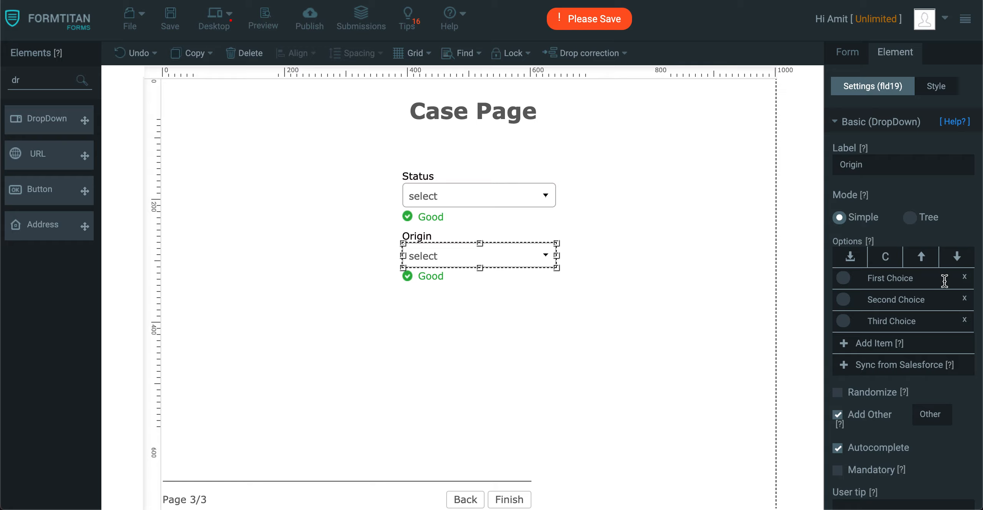
pyautogui.click(964, 276)
pyautogui.click(964, 277)
pyautogui.click(965, 277)
pyautogui.click(838, 349)
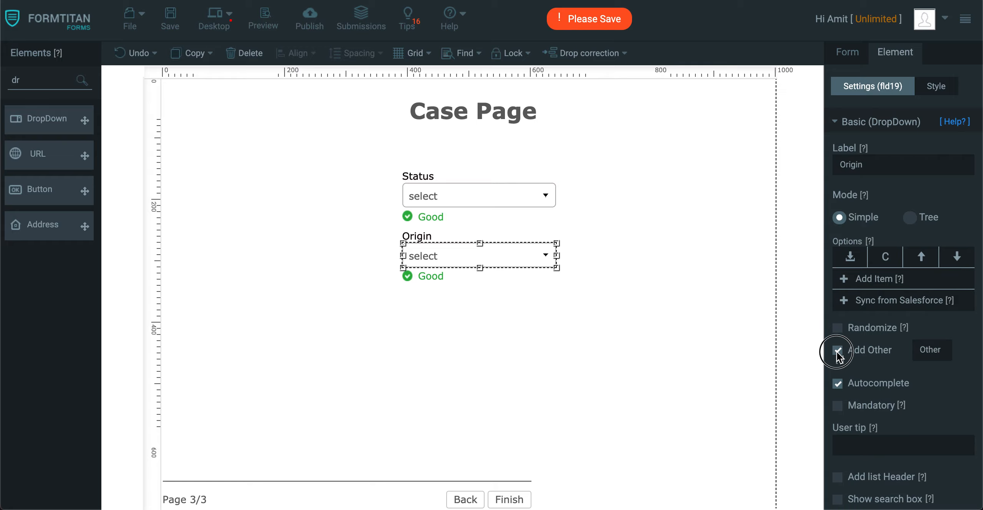
# Sync the Origin dropdown's options from the Salesforce Case object's Case Origin picklist and save the form.
pyautogui.click(881, 300)
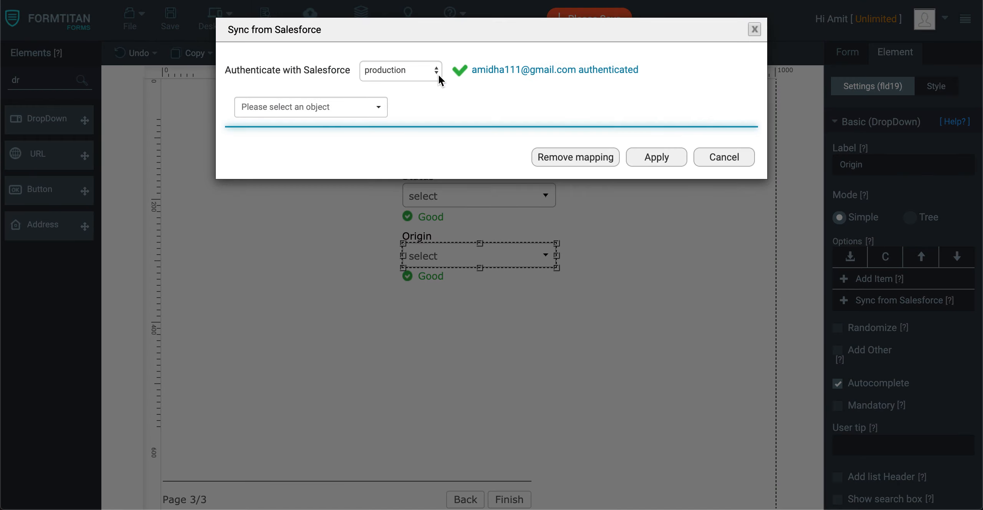
pyautogui.click(339, 112)
pyautogui.write('orig')
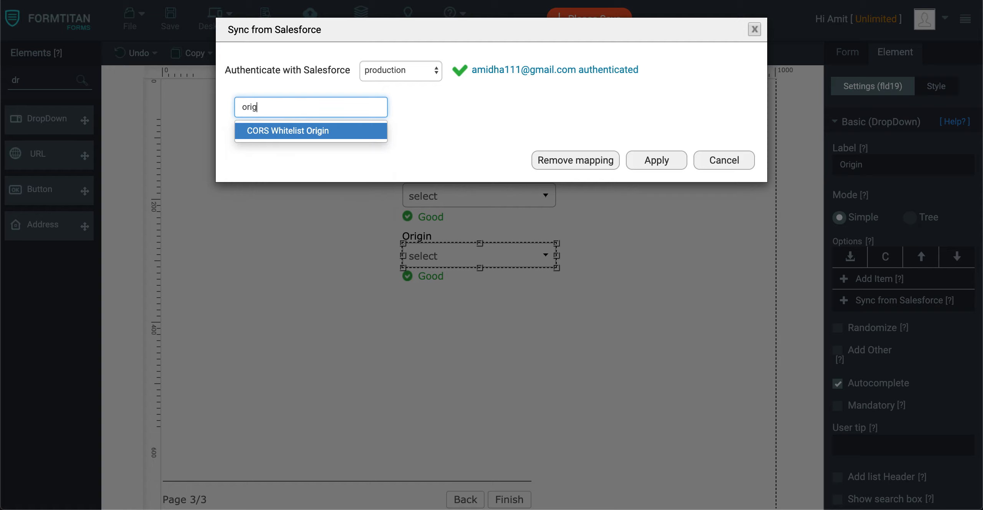
pyautogui.press('BackSpace')
pyautogui.press('BackSpace')
pyautogui.press('BackSpace')
pyautogui.press('BackSpace')
pyautogui.write('case')
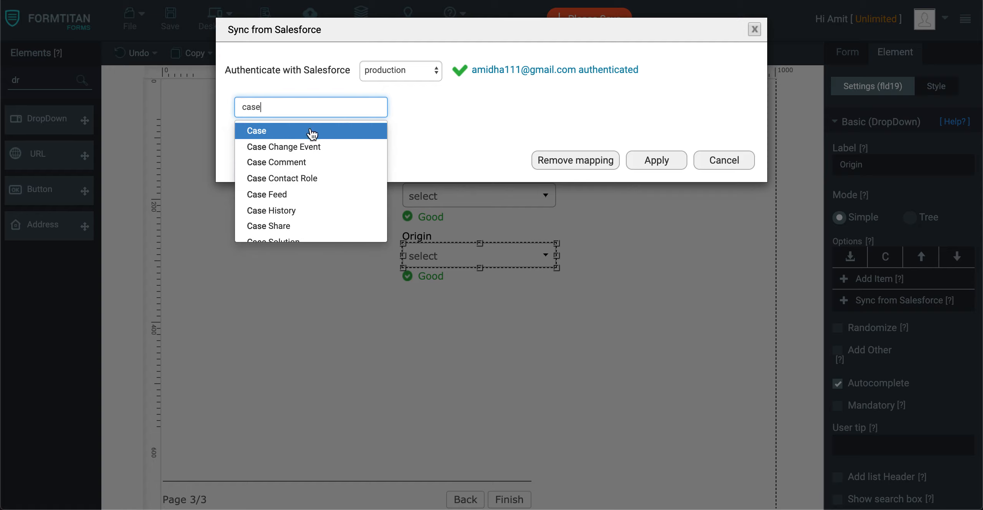
pyautogui.click(291, 131)
pyautogui.click(289, 132)
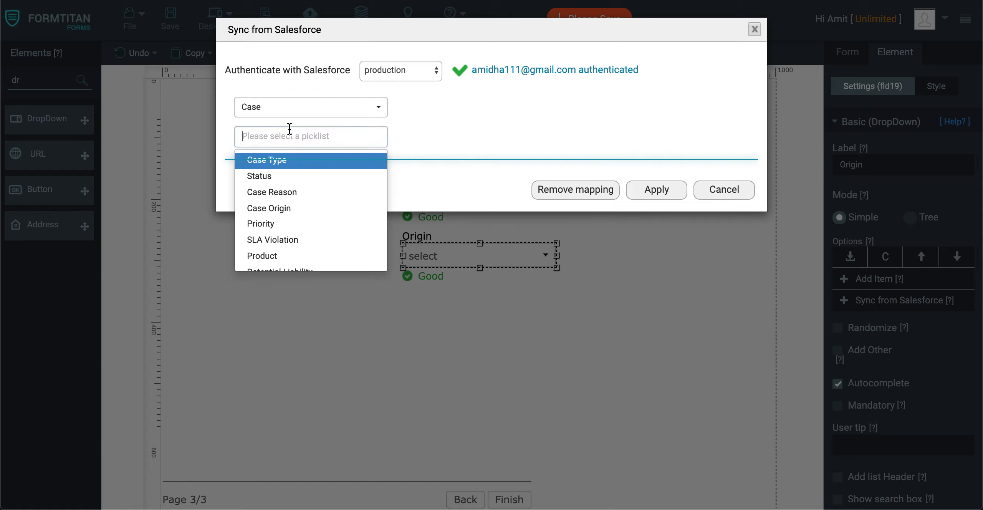
pyautogui.click(277, 209)
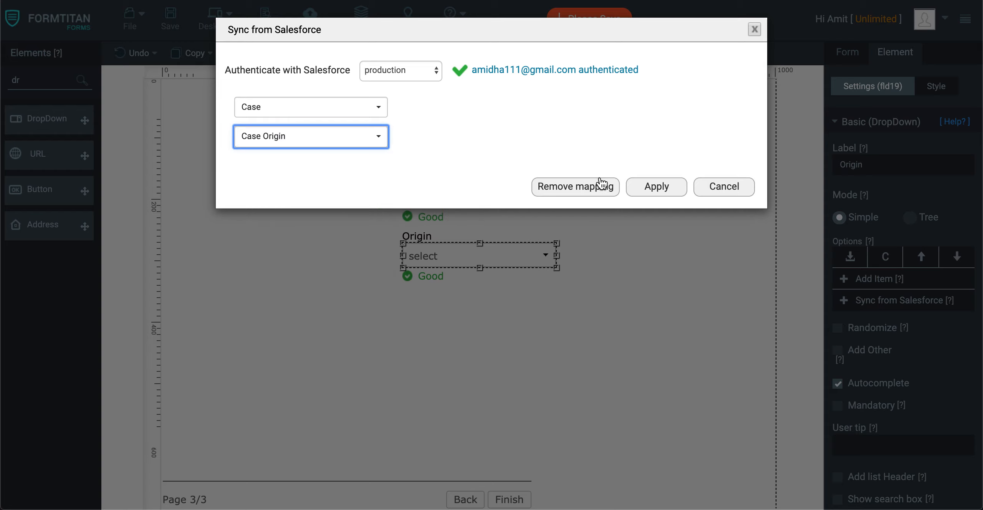
pyautogui.click(653, 187)
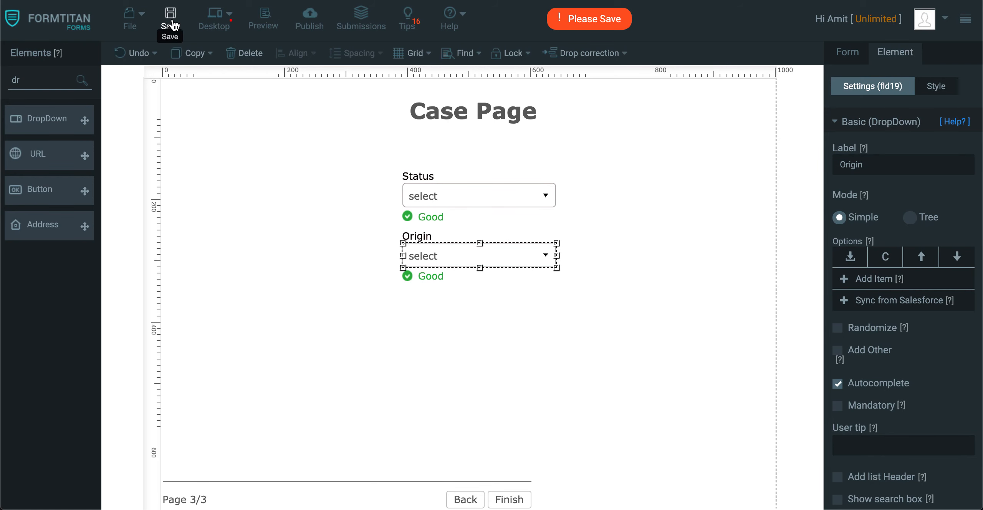
pyautogui.click(171, 25)
# Add a hidden field named Contact ID at the top left of the Contact page.
pyautogui.click(465, 499)
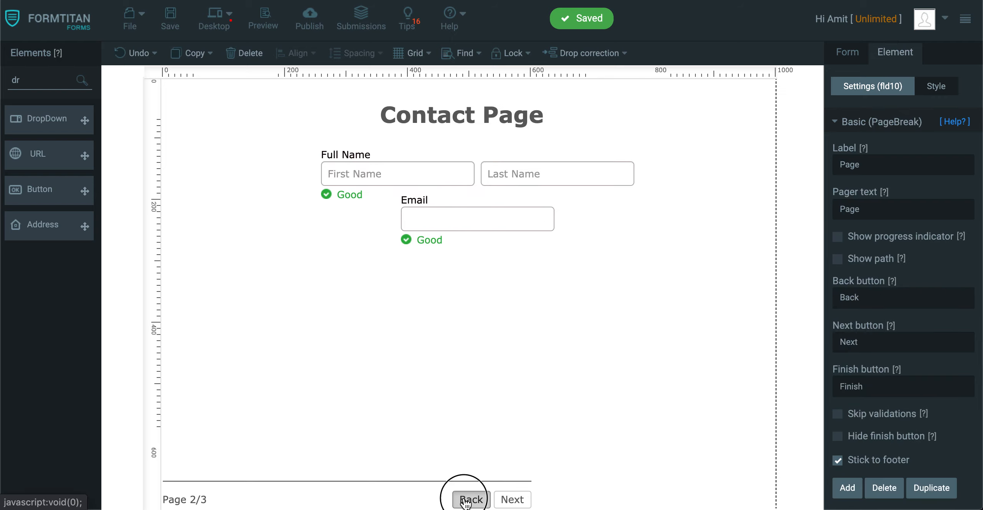
pyautogui.click(465, 499)
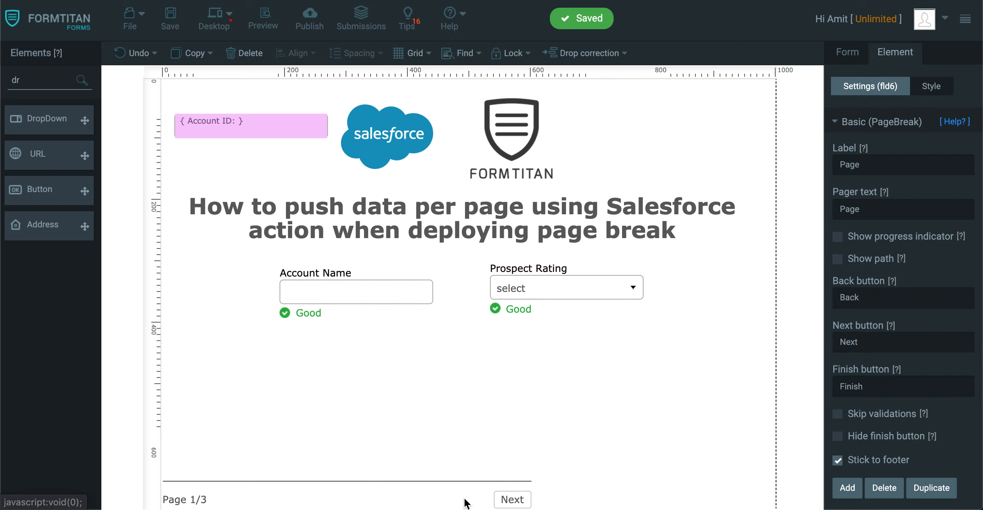
pyautogui.click(523, 496)
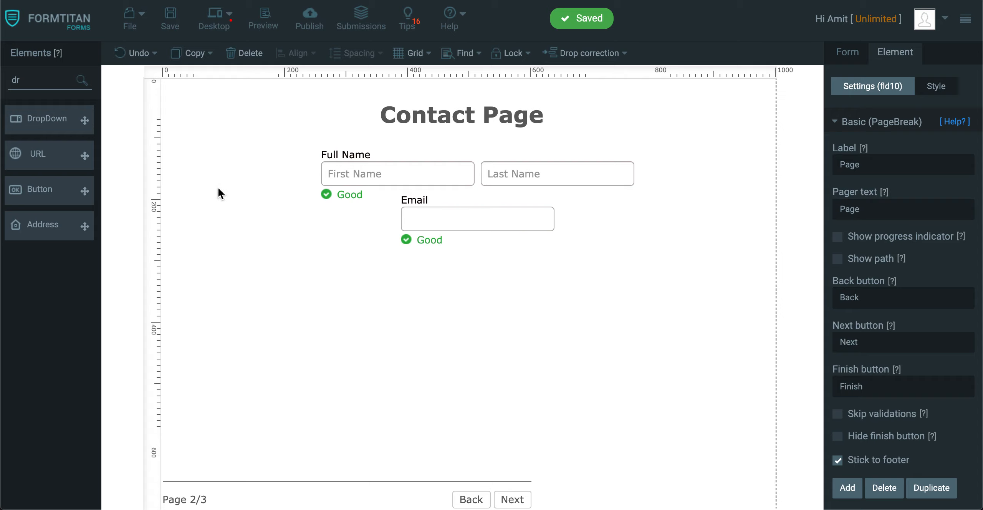
pyautogui.click(505, 499)
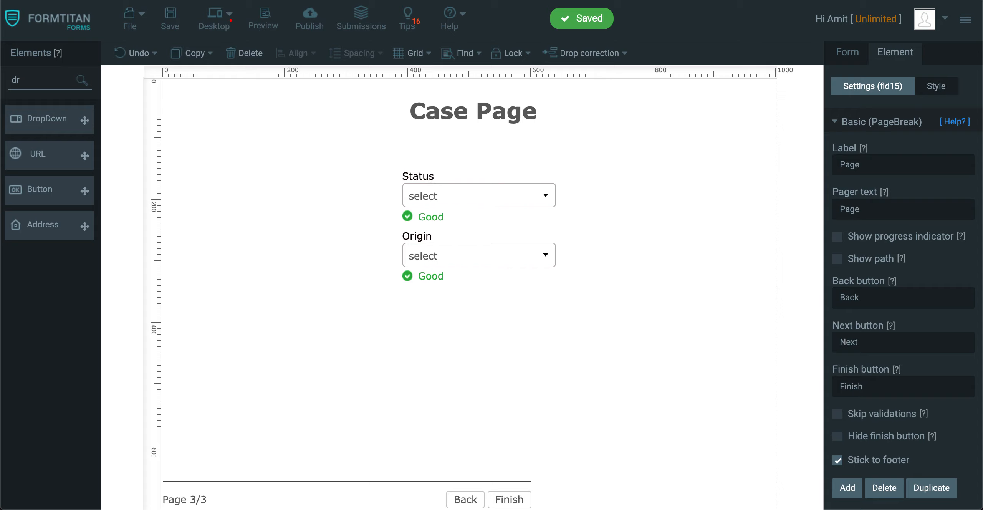
pyautogui.click(464, 499)
pyautogui.click(467, 500)
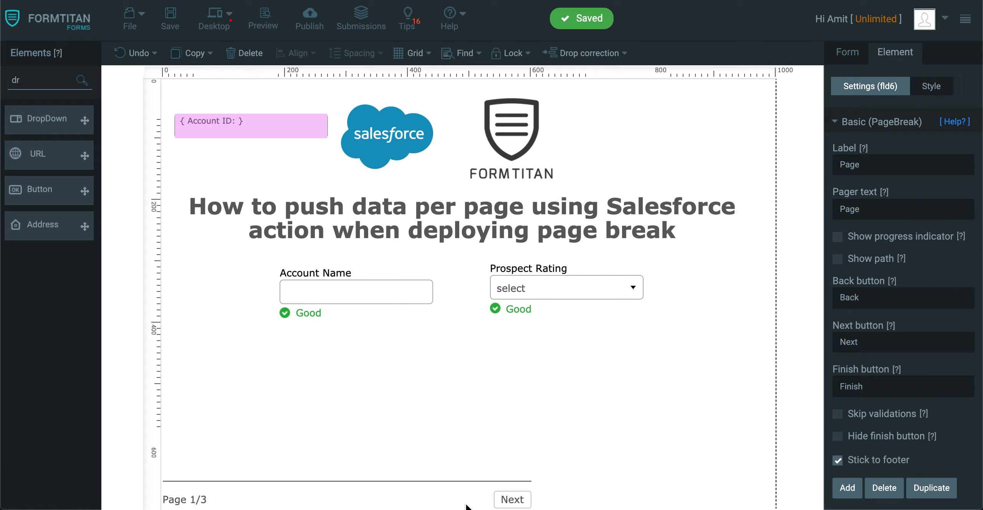
pyautogui.click(513, 499)
pyautogui.doubleClick(16, 80)
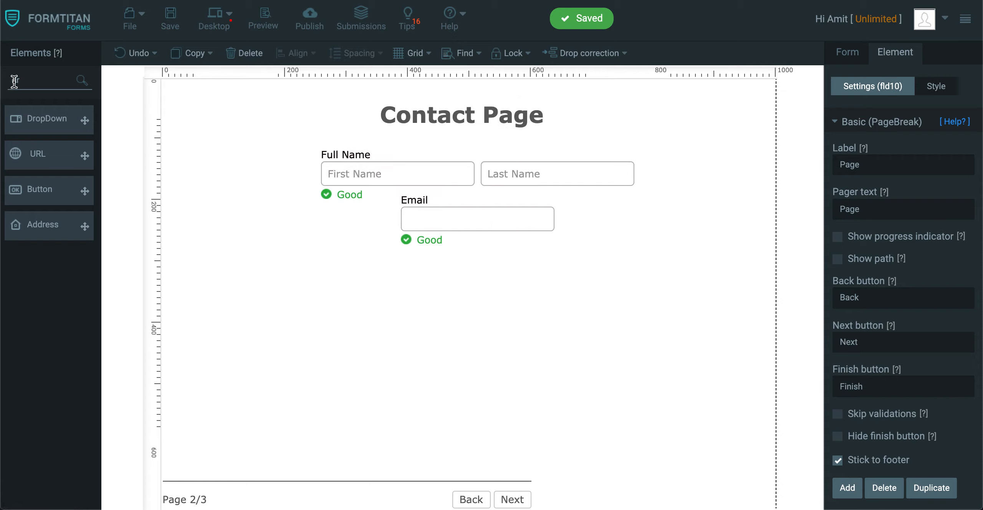
pyautogui.write('hidd')
pyautogui.moveTo(38, 119); pyautogui.dragTo(229, 111)
pyautogui.moveTo(897, 165); pyautogui.dragTo(788, 154)
pyautogui.write('Contact ID')
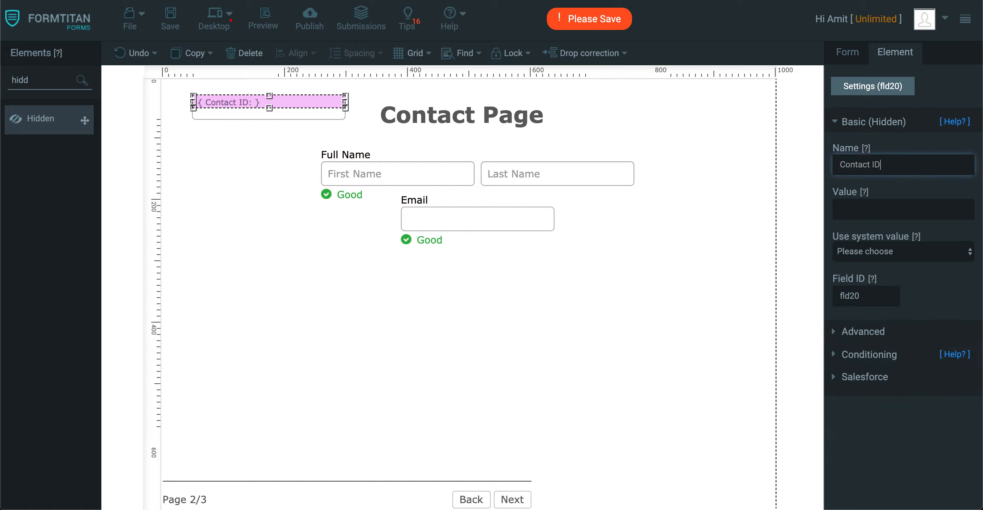
# Add a hidden field named Case ID at the top left of the Case page.
pyautogui.click(513, 499)
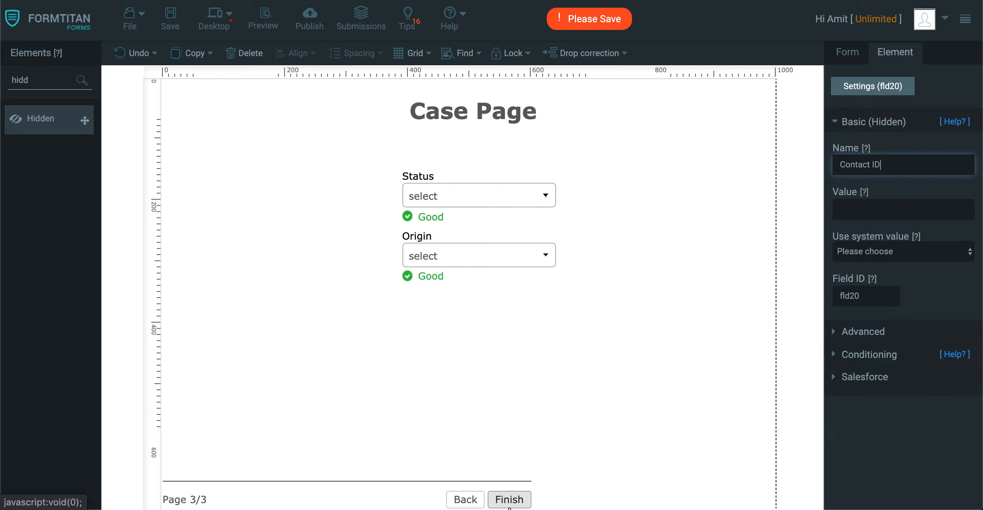
pyautogui.doubleClick(58, 81)
pyautogui.write('case')
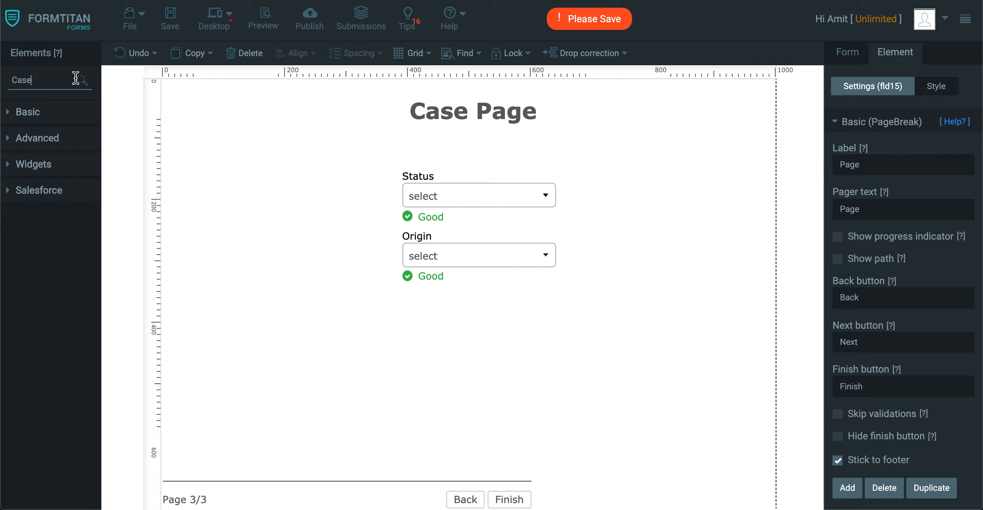
pyautogui.doubleClick(58, 81)
pyautogui.write('hidd')
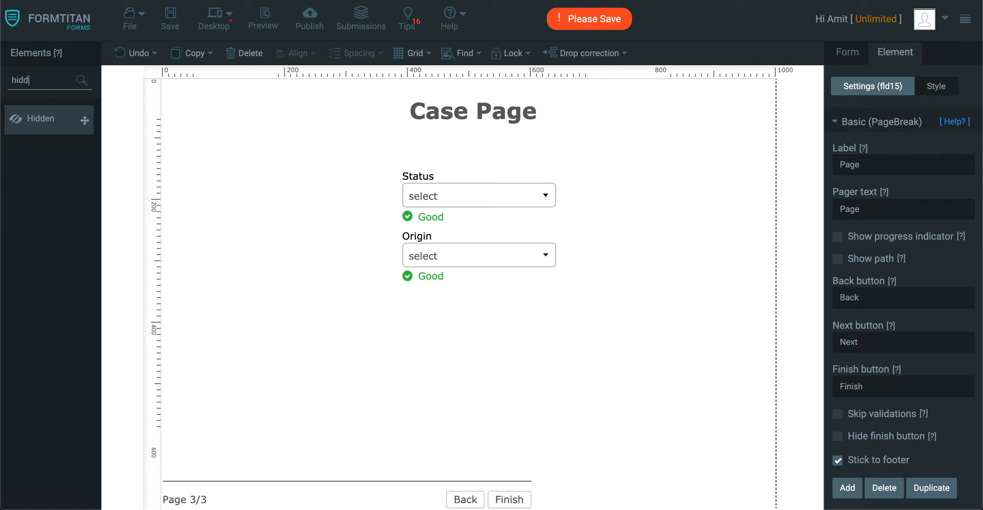
pyautogui.moveTo(48, 120); pyautogui.dragTo(261, 115)
pyautogui.click(873, 163)
pyautogui.write('Case ID')
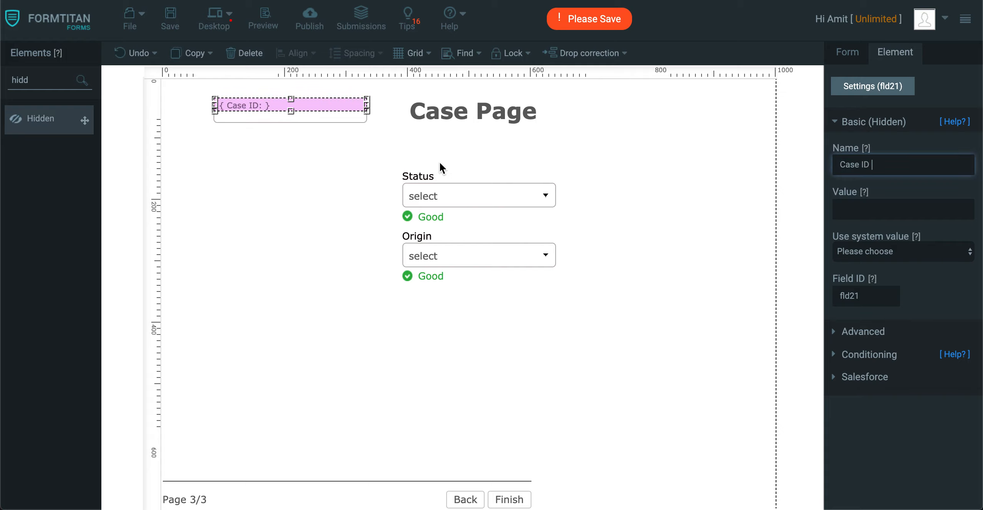
pyautogui.click(291, 261)
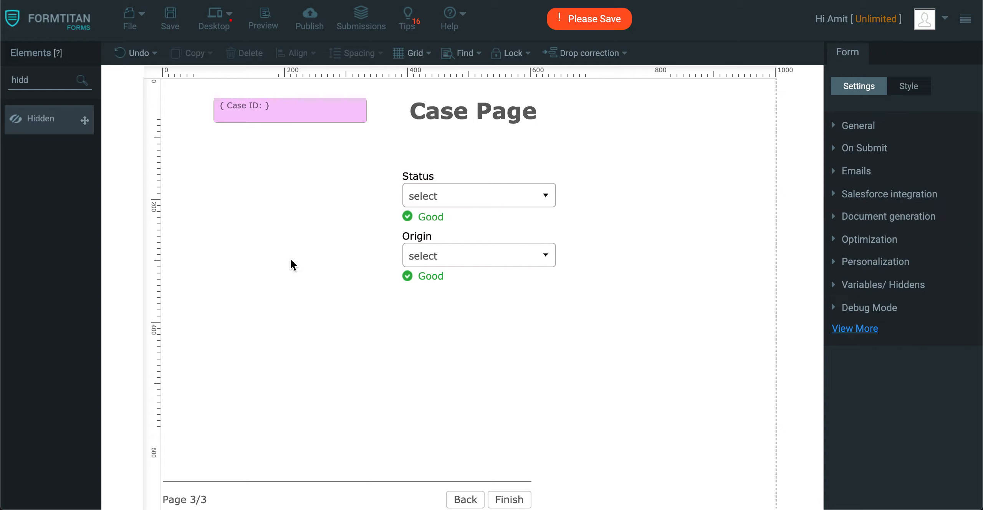
# Return to the first page and save the form.
pyautogui.click(466, 499)
pyautogui.click(467, 499)
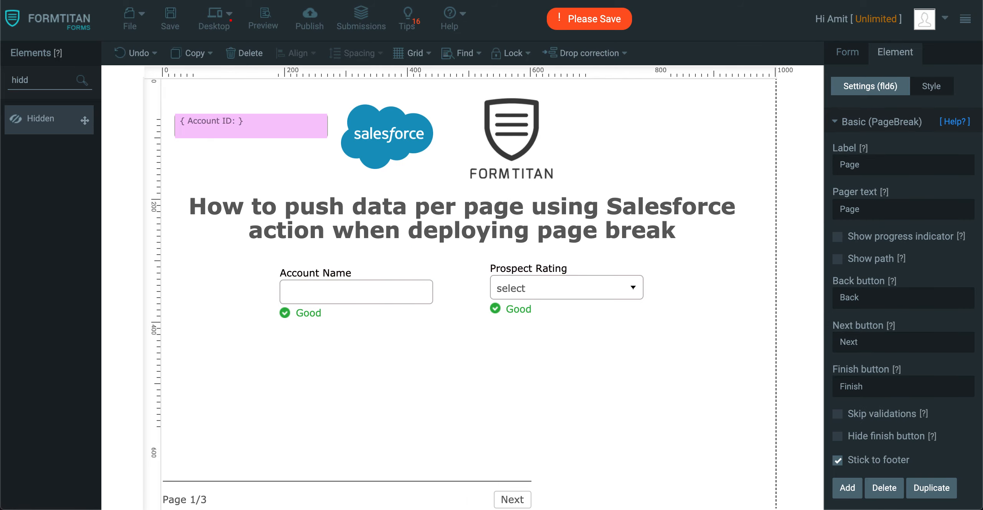
pyautogui.click(170, 17)
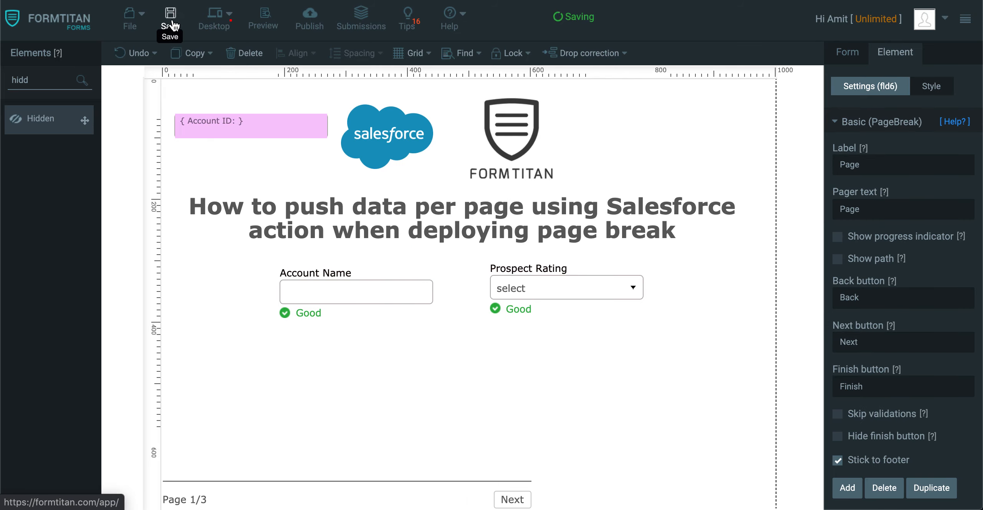
# Enable Hide per device in the first page break's style settings and save the form.
pyautogui.click(511, 499)
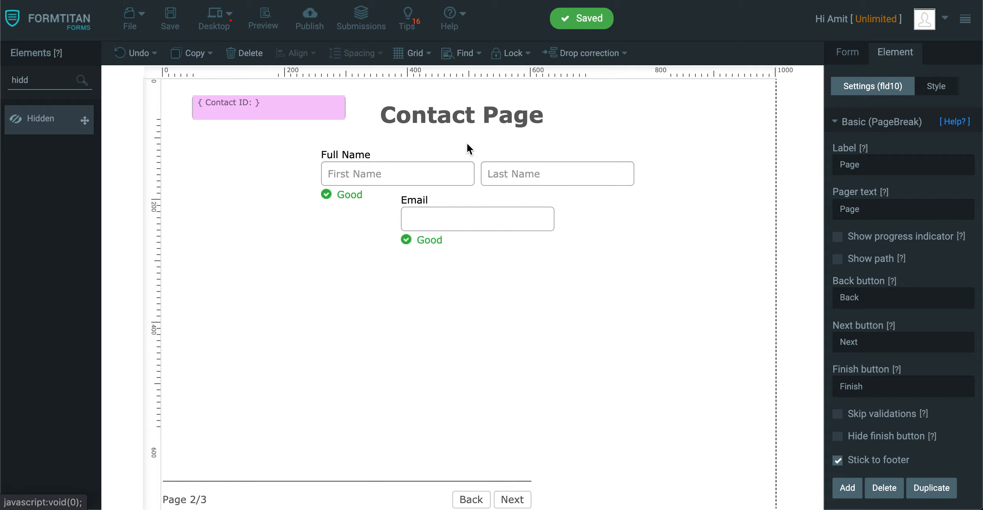
pyautogui.click(524, 505)
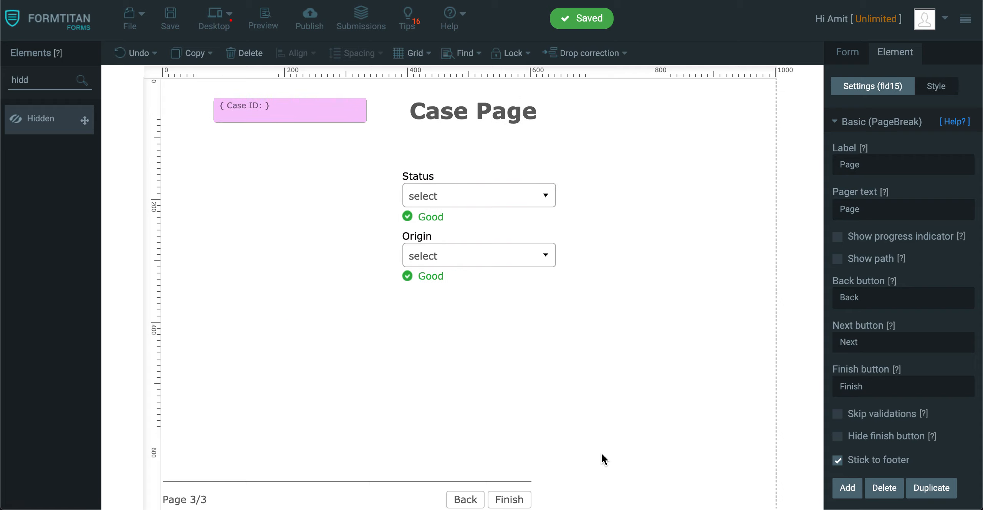
pyautogui.click(470, 501)
pyautogui.click(470, 501)
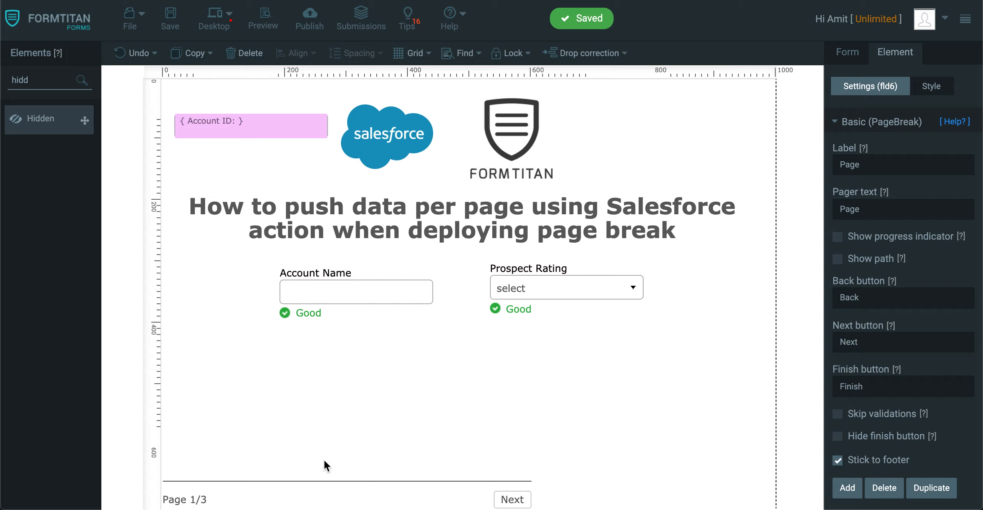
pyautogui.click(328, 503)
pyautogui.click(929, 84)
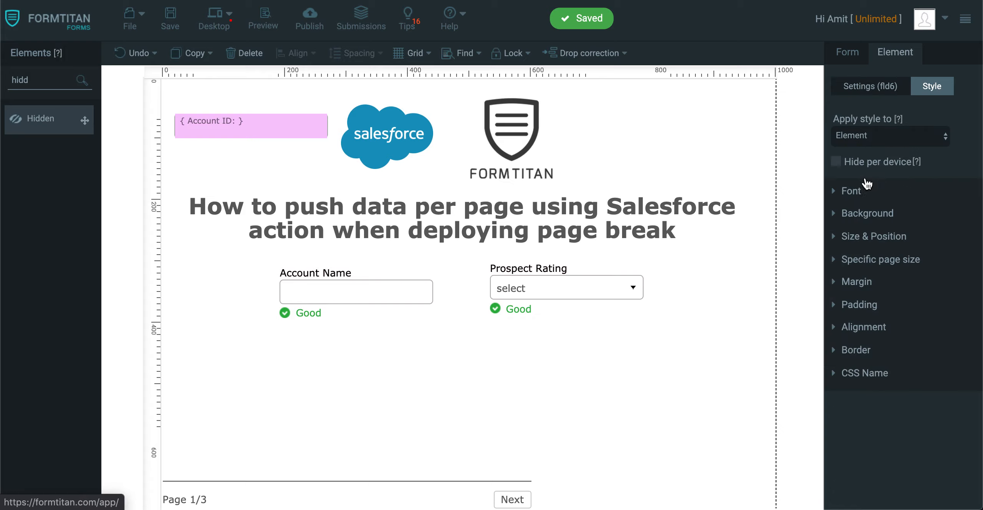
pyautogui.click(354, 499)
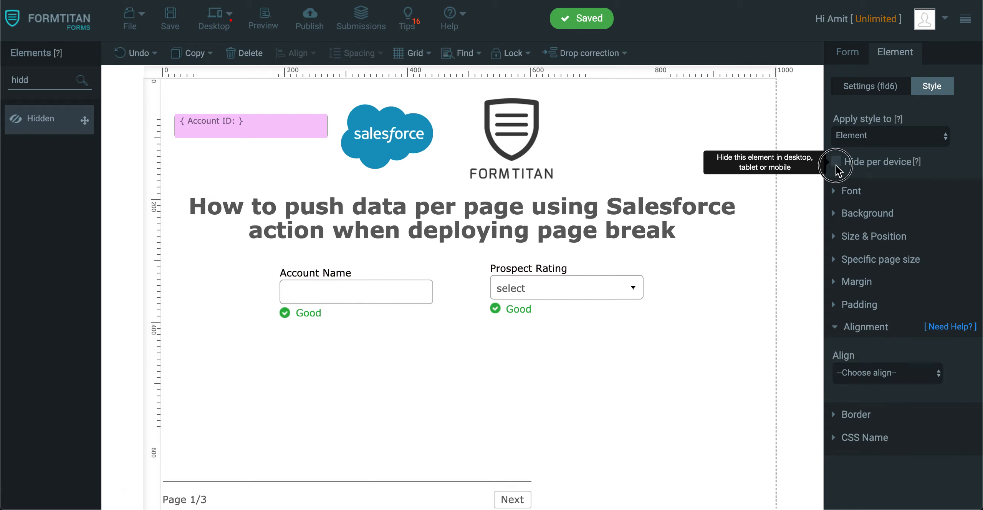
pyautogui.click(837, 162)
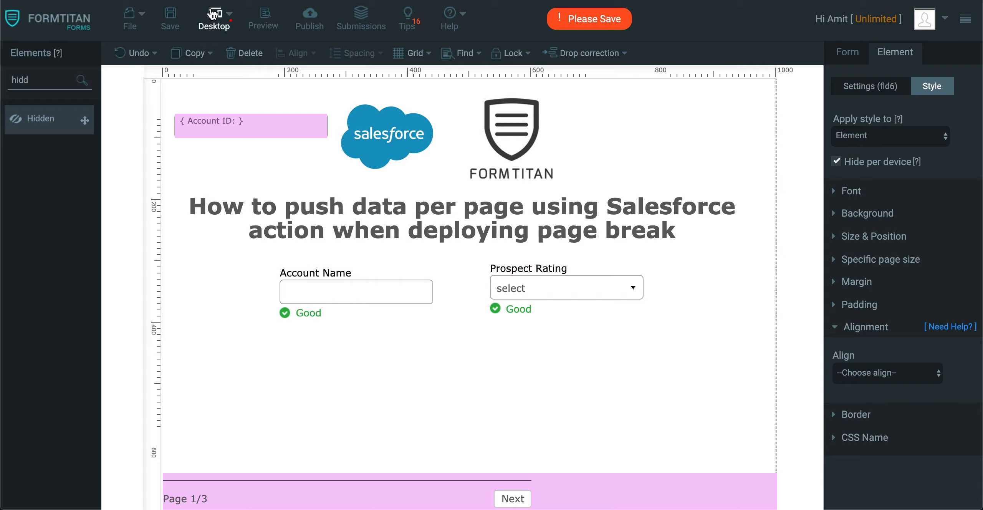
pyautogui.click(170, 17)
# Add a Button element to the middle of the first page.
pyautogui.moveTo(43, 81); pyautogui.dragTo(26, 56)
pyautogui.press('BackSpace')
pyautogui.write('b')
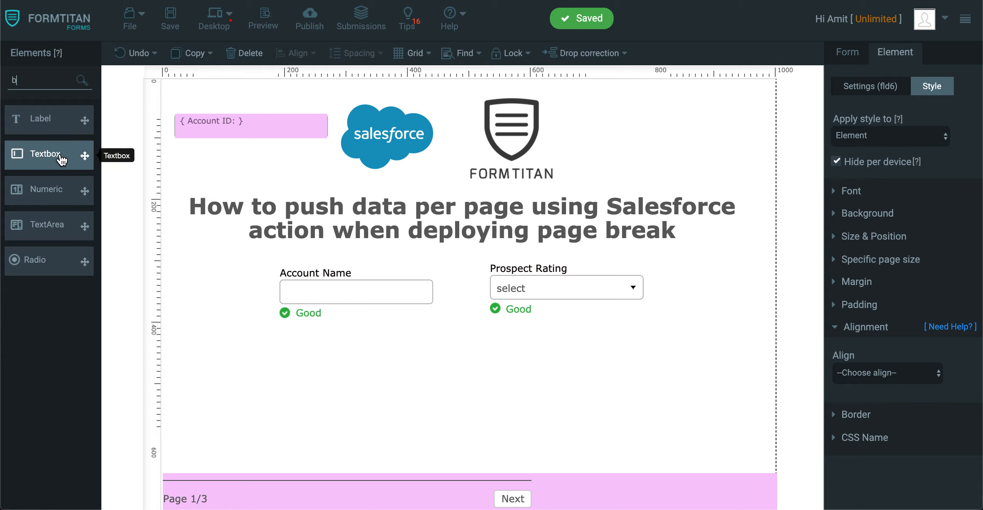
pyautogui.write('utt')
pyautogui.moveTo(42, 158); pyautogui.dragTo(432, 369)
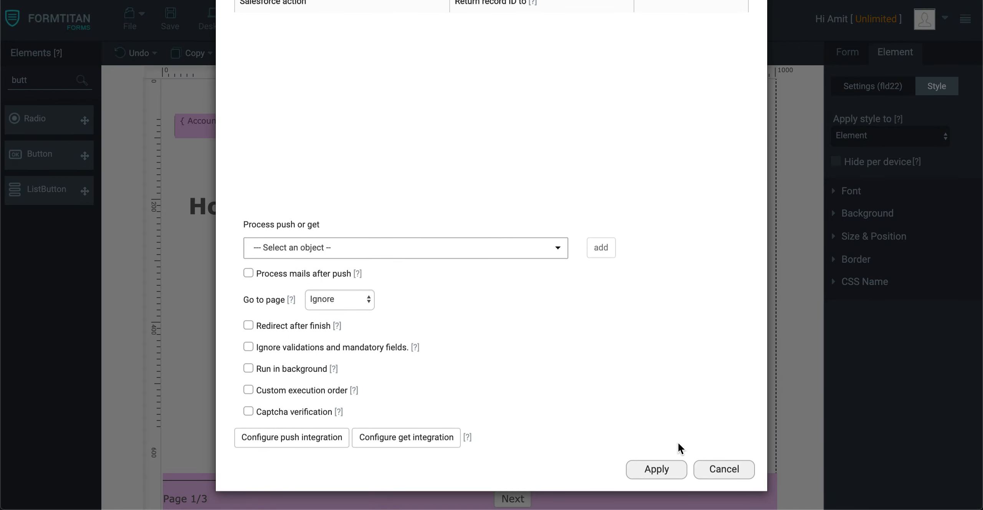
# Close the new button's Salesforce action dialog and save the form.
pyautogui.click(664, 469)
pyautogui.click(871, 95)
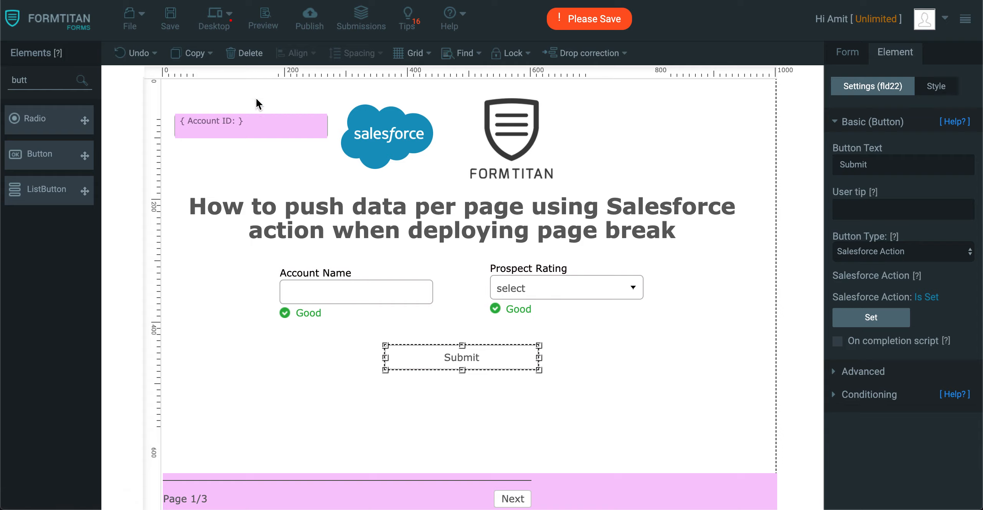
pyautogui.click(170, 17)
# Add an Account object to the form's Salesforce push with comment Create Account Page 1, enabled for custom button / action use.
pyautogui.click(847, 57)
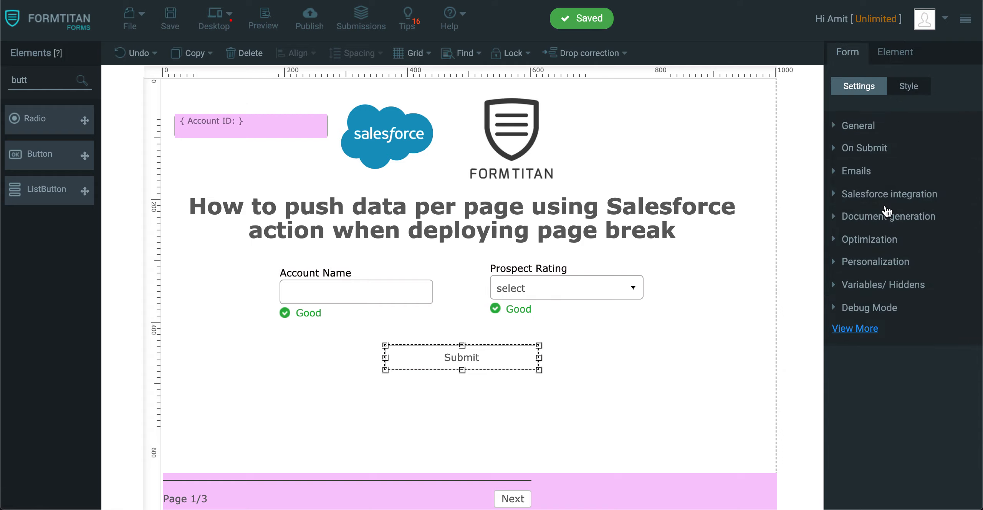
pyautogui.click(886, 194)
pyautogui.click(866, 227)
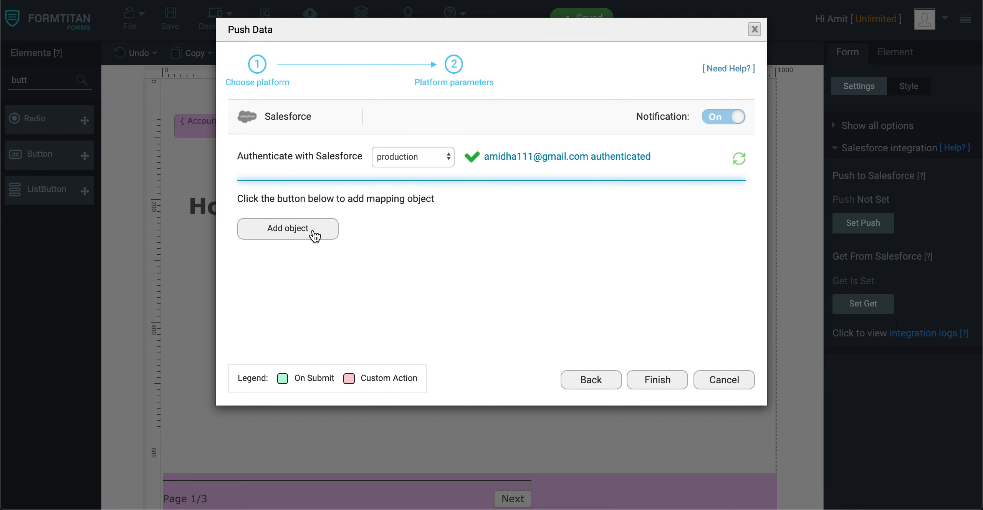
pyautogui.click(294, 230)
pyautogui.click(341, 115)
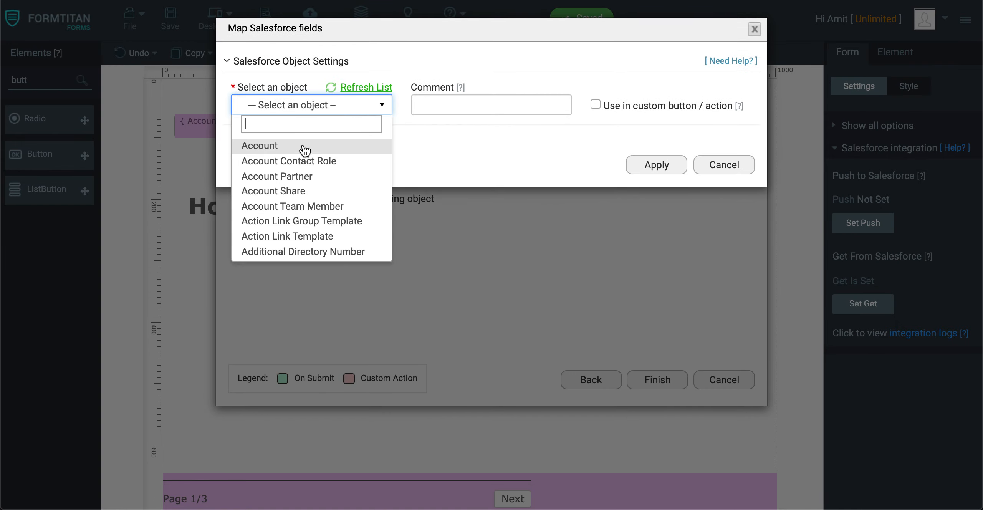
pyautogui.click(336, 147)
pyautogui.click(473, 106)
pyautogui.write('Create Account Page 1')
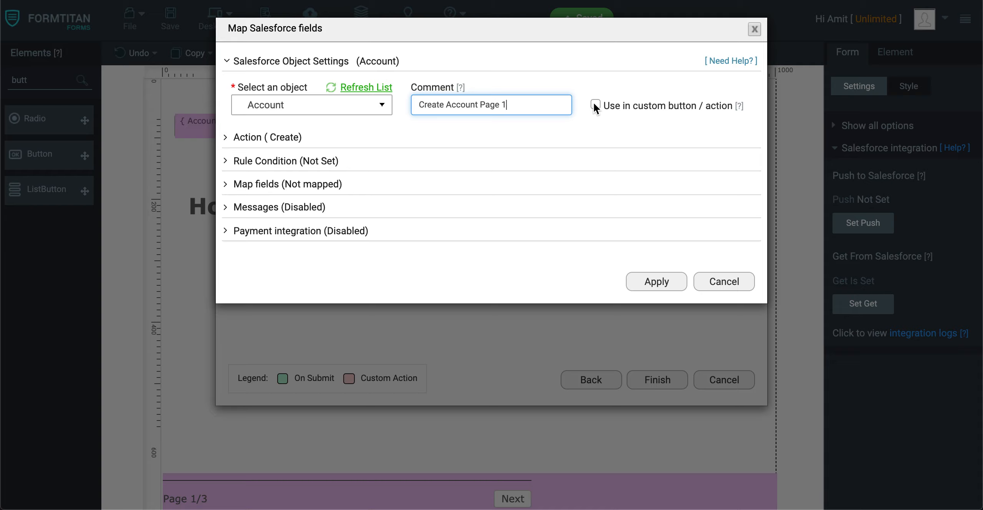
pyautogui.click(593, 102)
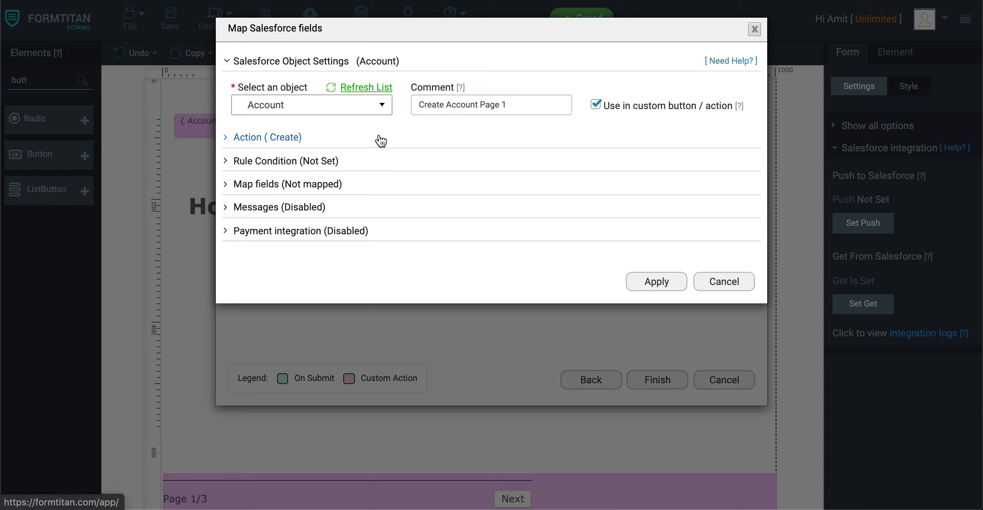
# Map the Salesforce Account Name field to the form's Account Name field.
pyautogui.click(294, 184)
pyautogui.click(305, 247)
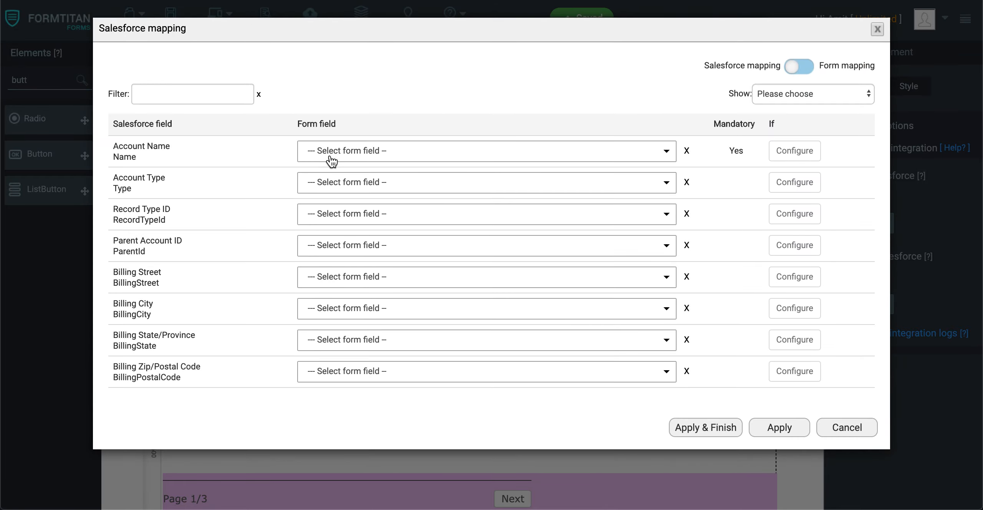
pyautogui.click(332, 153)
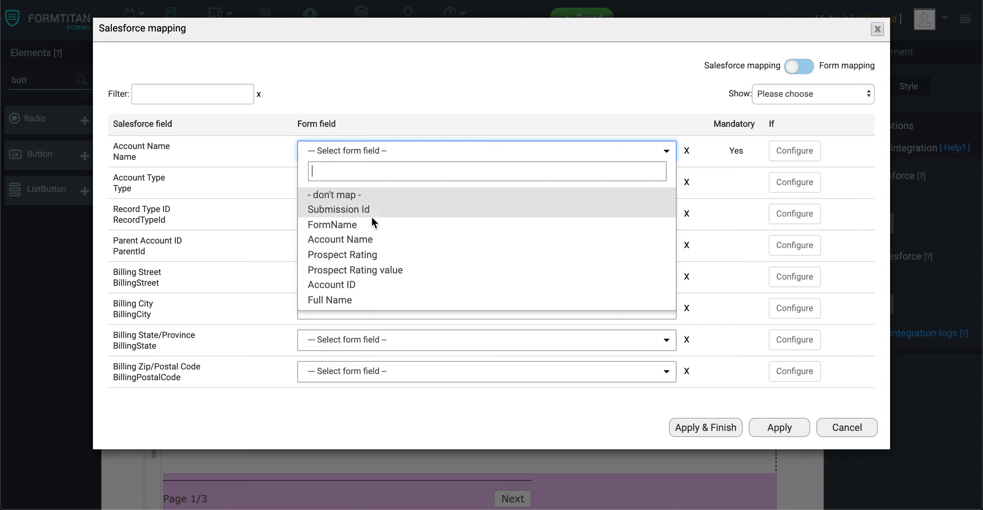
pyautogui.click(364, 240)
# Filter for the Prospect Rating Salesforce field, map it to the Prospect Rating form field, and finish the mapping.
pyautogui.click(229, 94)
pyautogui.write('prod')
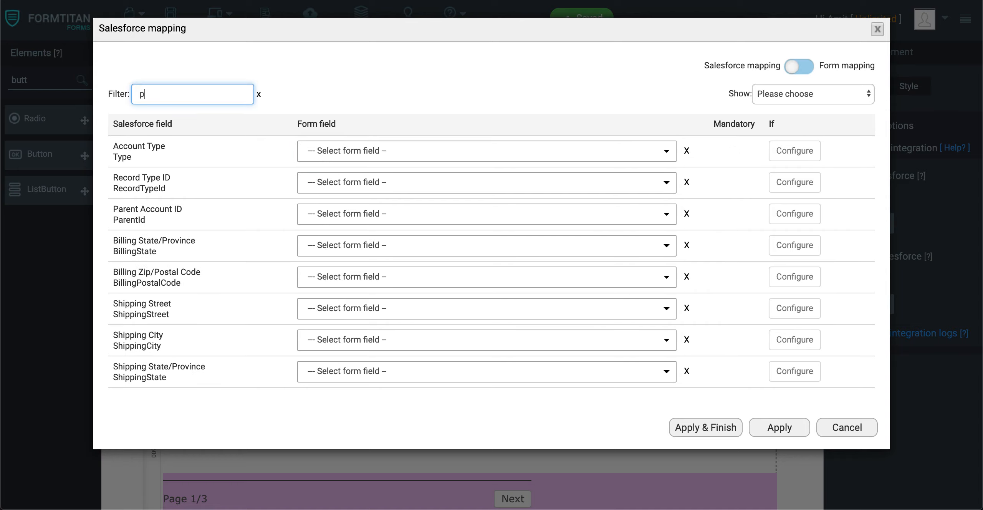
pyautogui.press('BackSpace')
pyautogui.press('BackSpace')
pyautogui.press('BackSpace')
pyautogui.write('ros')
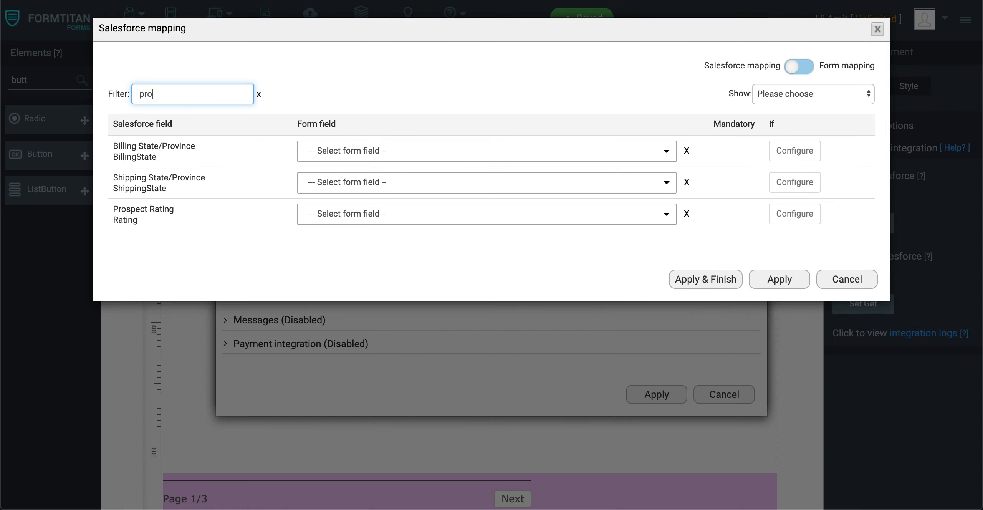
pyautogui.click(323, 151)
pyautogui.write('pros')
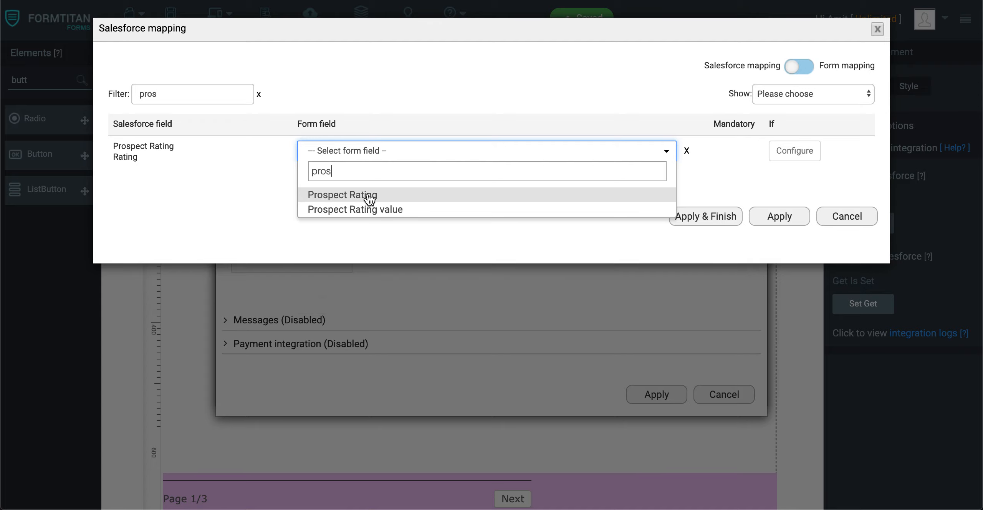
pyautogui.click(368, 196)
pyautogui.click(728, 223)
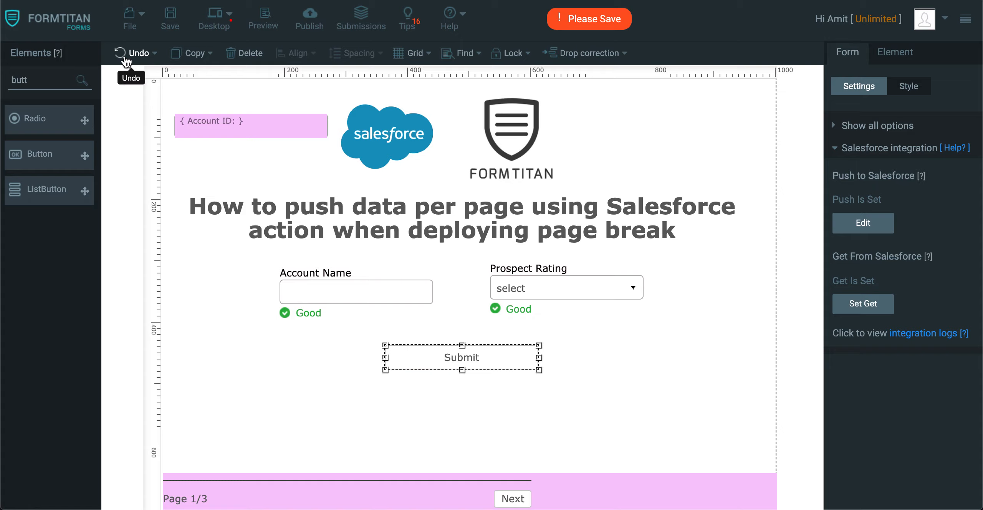
# Save the form and confirm the push configuration with Finish.
pyautogui.click(167, 19)
pyautogui.click(869, 223)
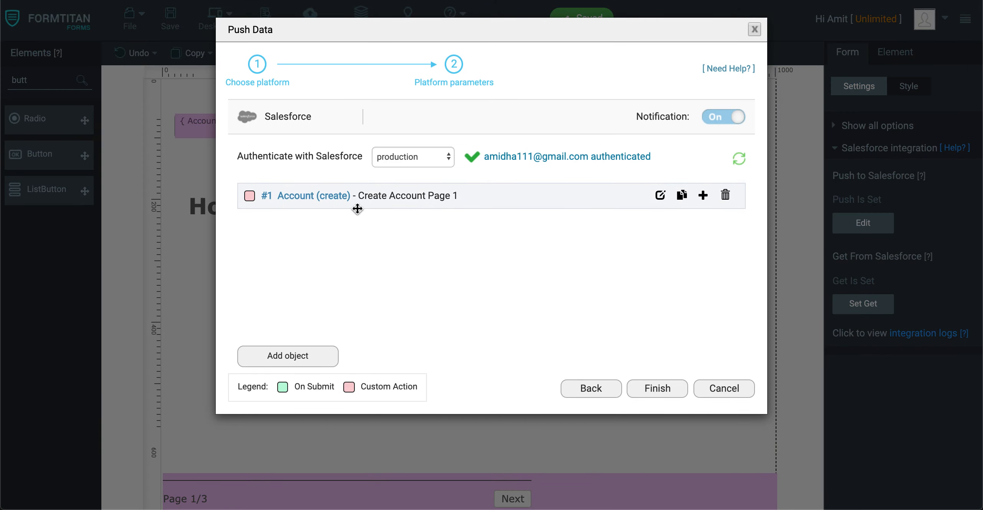
pyautogui.click(676, 390)
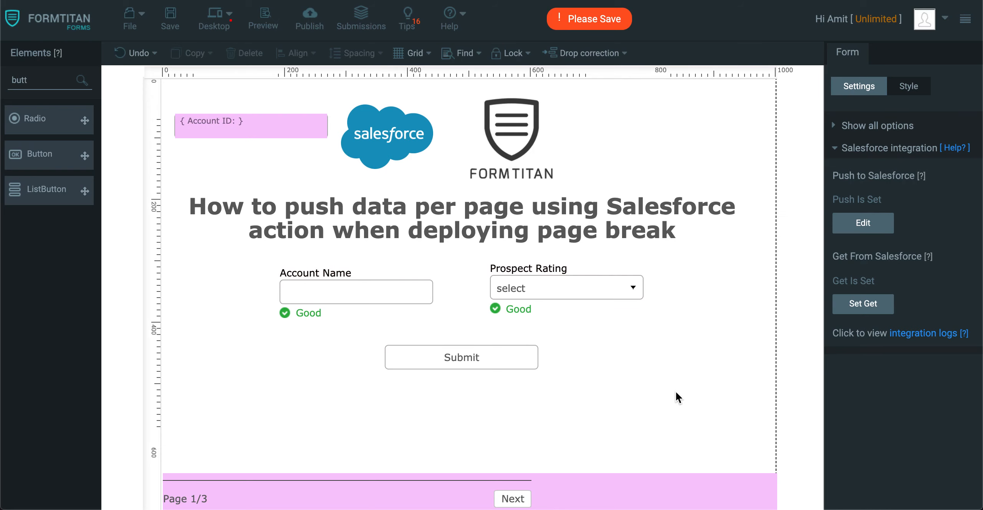
# Assign the Account (create) action to the Submit button, returning the record ID to the Account ID field.
pyautogui.click(499, 361)
pyautogui.click(900, 327)
pyautogui.click(428, 318)
pyautogui.click(382, 354)
pyautogui.click(614, 309)
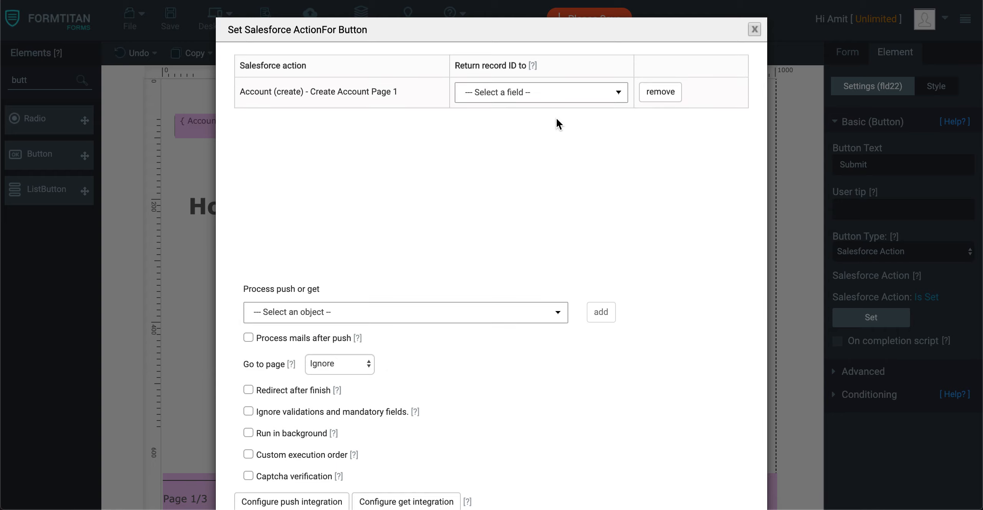
pyautogui.click(557, 99)
pyautogui.click(531, 133)
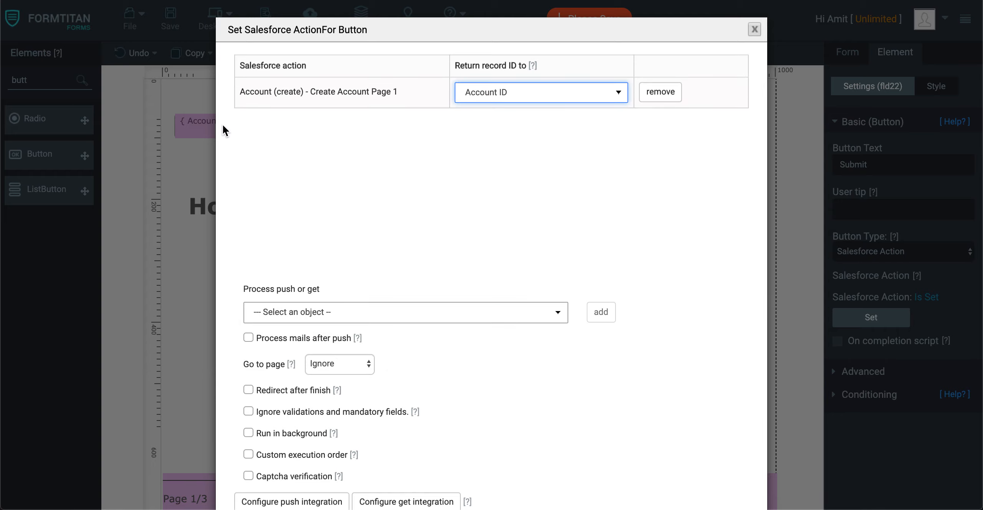
# Set the button's Go to page option to Next page, apply the action settings, and save the form.
pyautogui.scroll(-2, 437, 311)
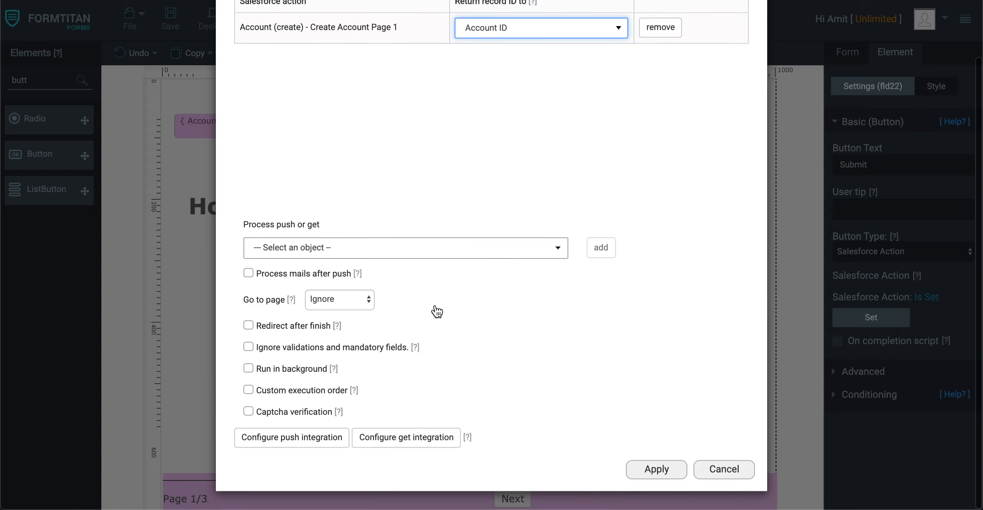
pyautogui.click(248, 325)
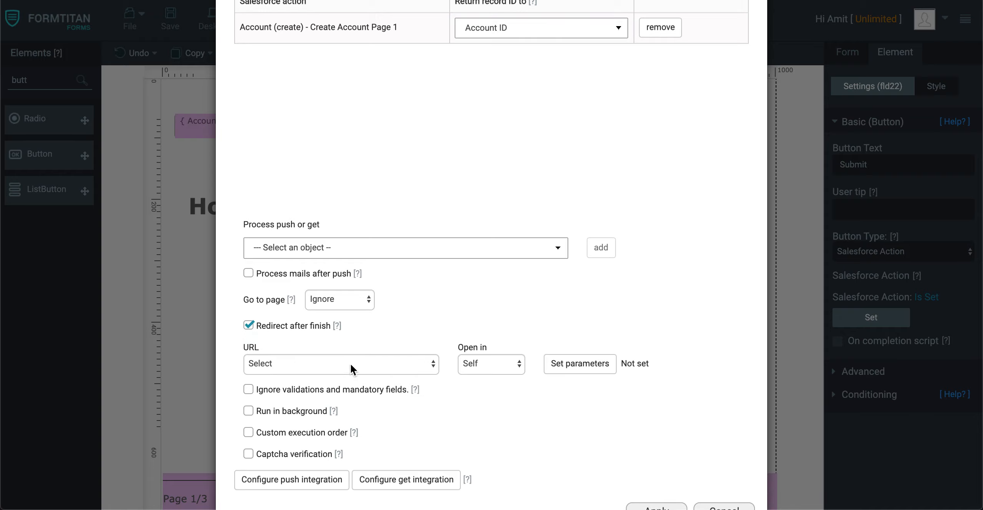
pyautogui.click(248, 325)
pyautogui.click(338, 300)
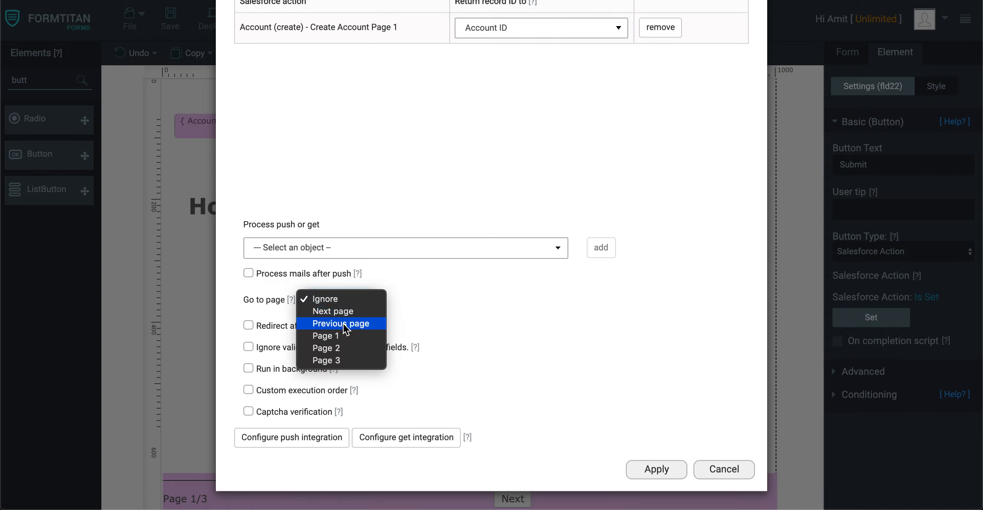
pyautogui.click(348, 310)
pyautogui.click(658, 467)
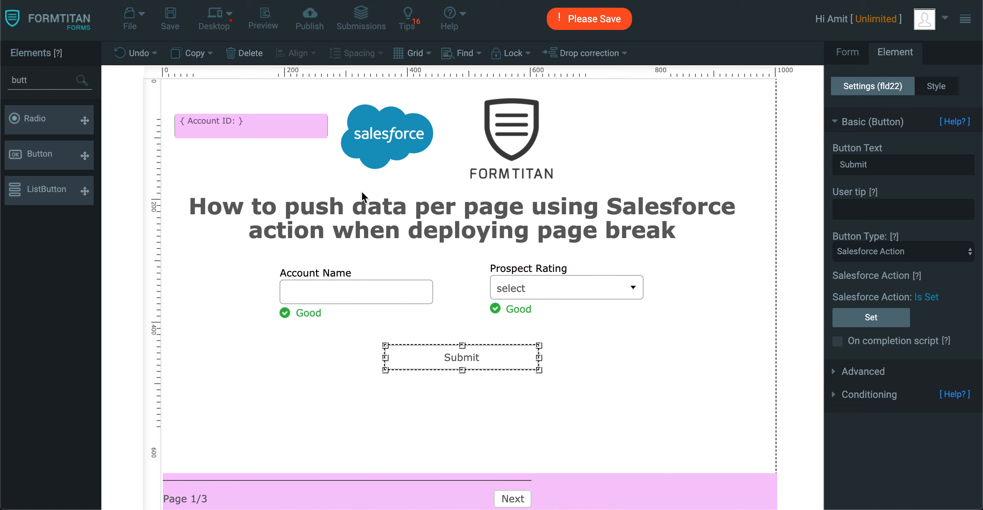
pyautogui.click(170, 19)
# Go to the Contact page and add a Button below the Email field, closing its action dialog.
pyautogui.click(694, 320)
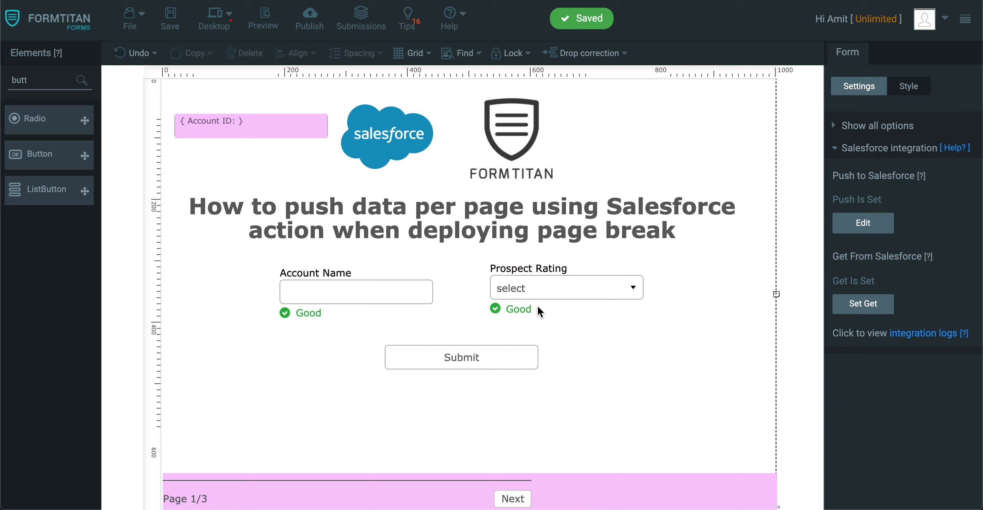
pyautogui.click(513, 499)
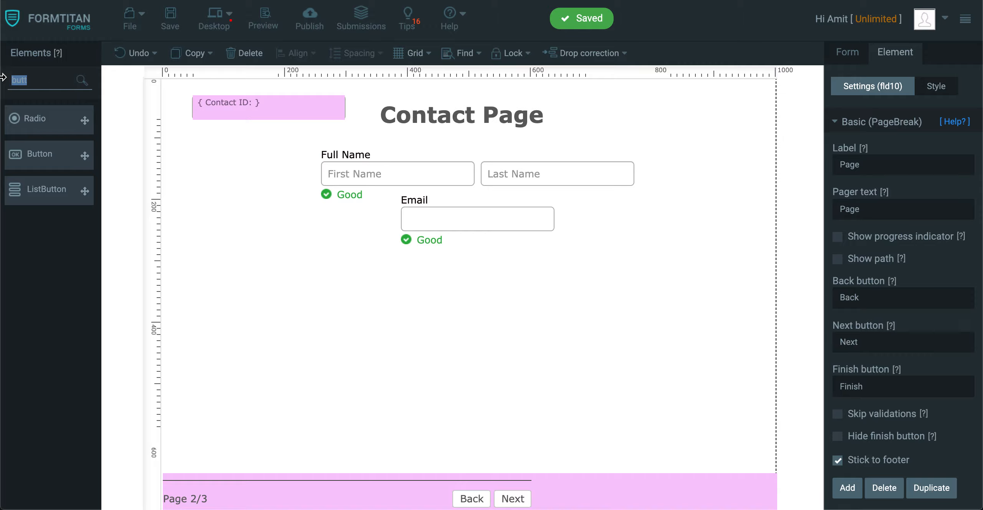
pyautogui.moveTo(48, 162); pyautogui.dragTo(448, 290)
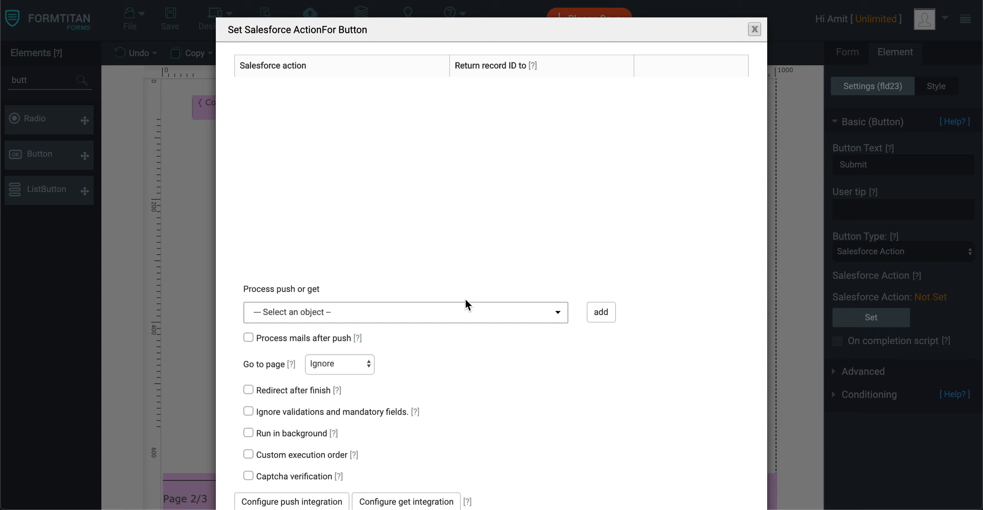
pyautogui.scroll(-2, 599, 384)
pyautogui.click(640, 475)
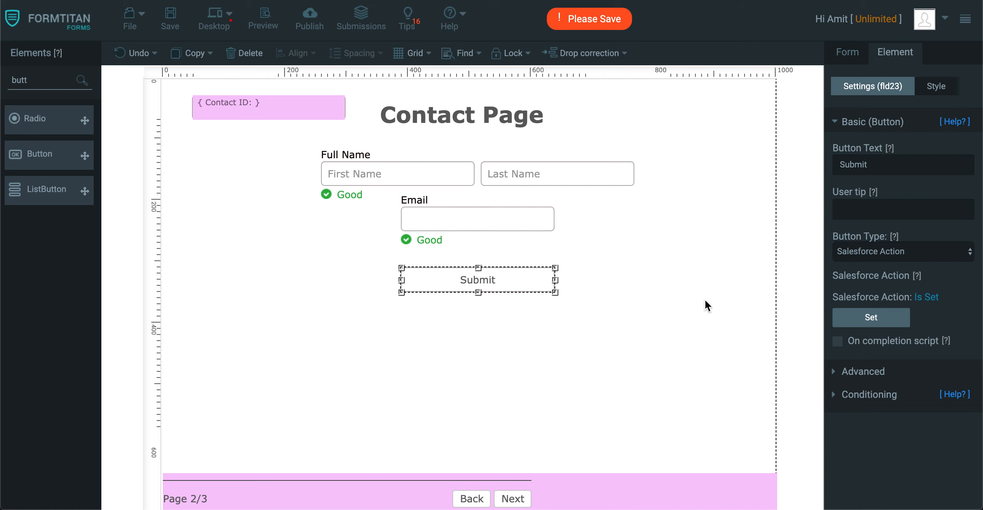
# Add a Contact object to the push integration for custom button / action use, with a comment beginning Create contact link.
pyautogui.click(847, 52)
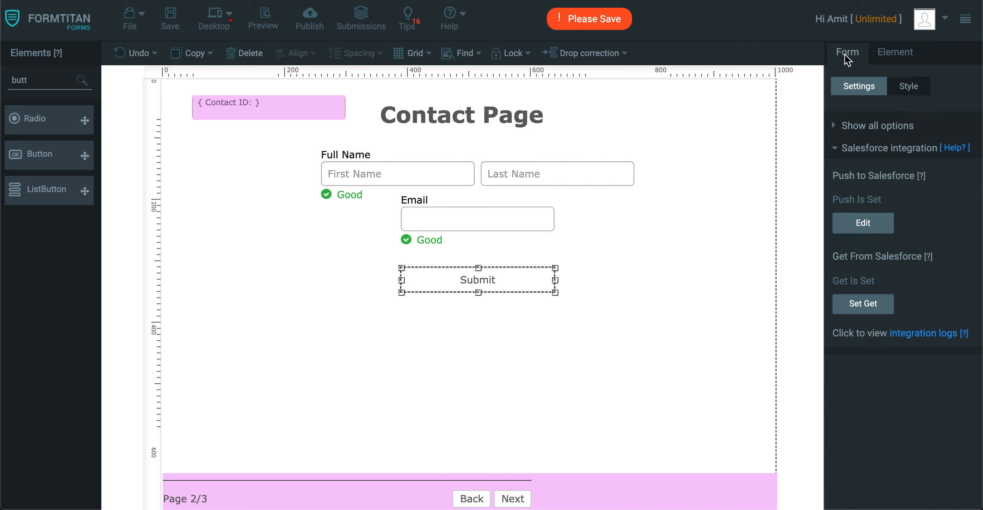
pyautogui.click(876, 231)
pyautogui.click(304, 361)
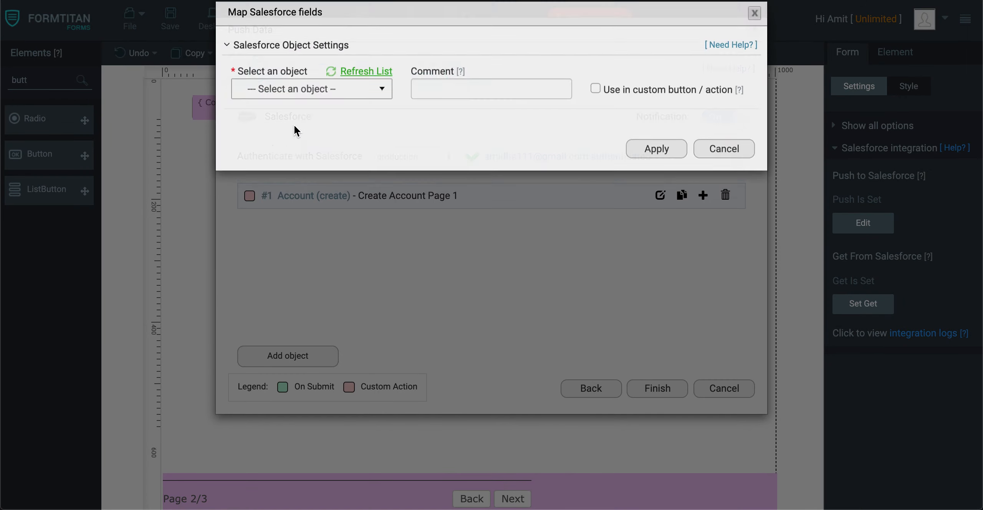
pyautogui.click(298, 112)
pyautogui.write('contac')
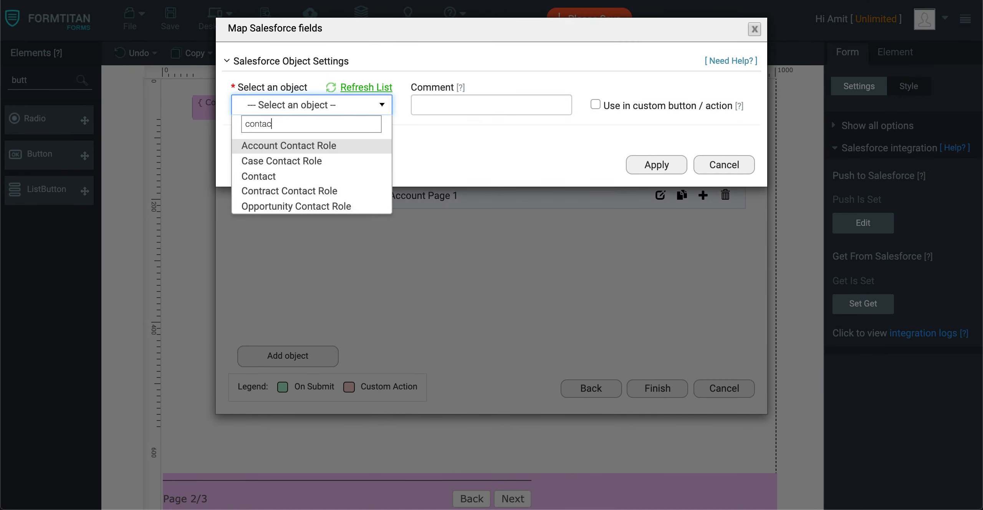
pyautogui.click(297, 180)
pyautogui.click(472, 104)
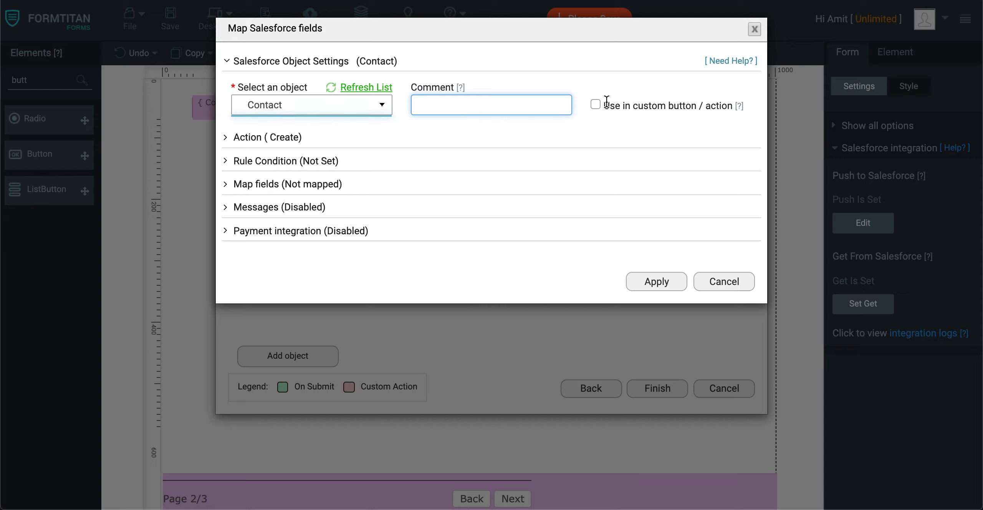
pyautogui.click(597, 103)
pyautogui.click(474, 103)
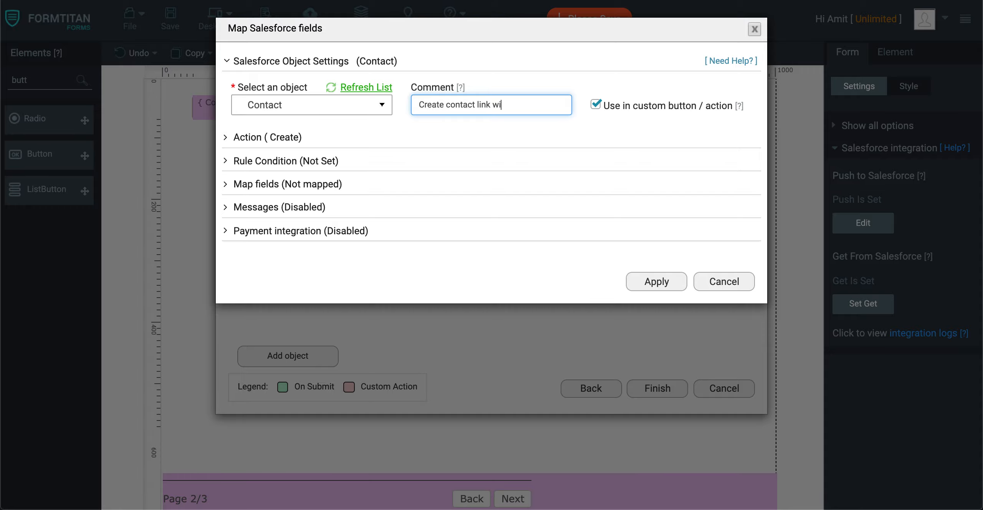
# Map the Contact's Account ID field to the form's Account ID field.
pyautogui.click(313, 184)
pyautogui.click(313, 245)
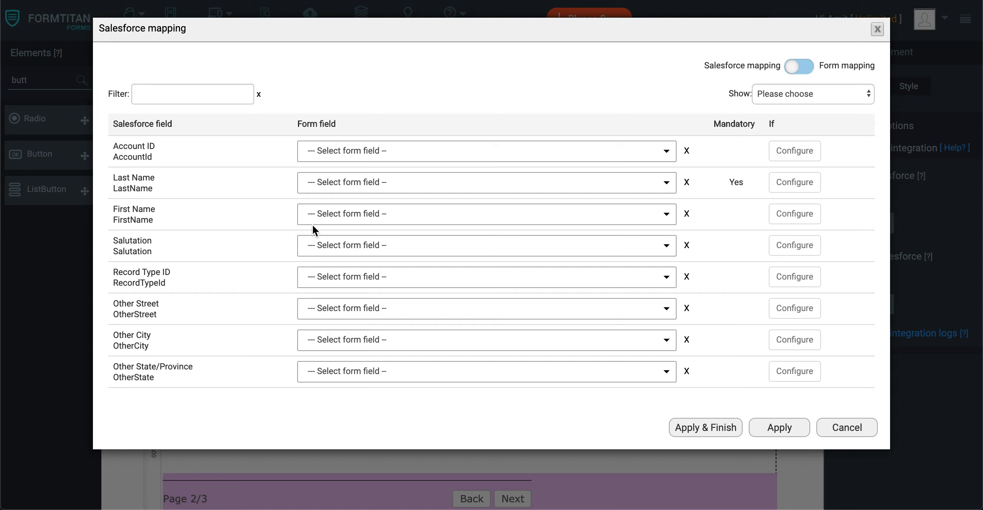
pyautogui.click(357, 151)
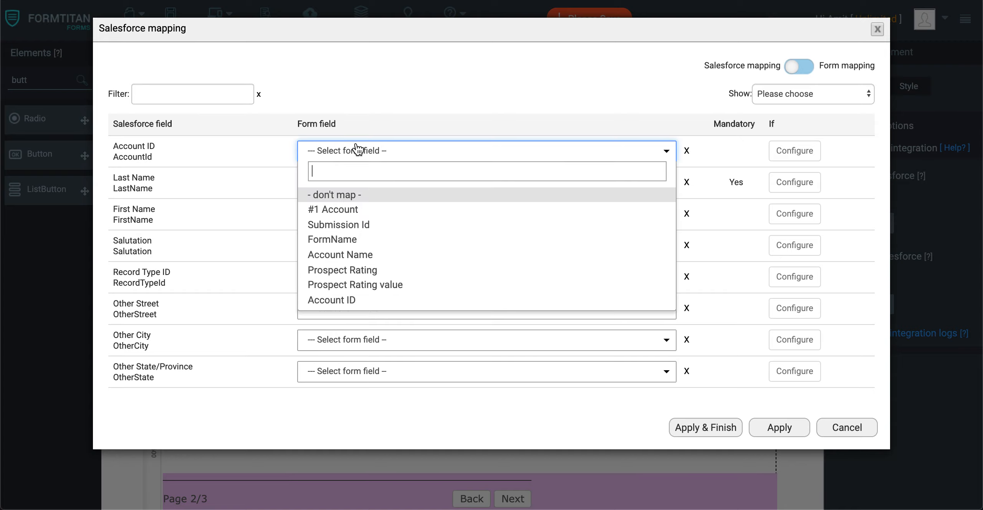
pyautogui.click(360, 301)
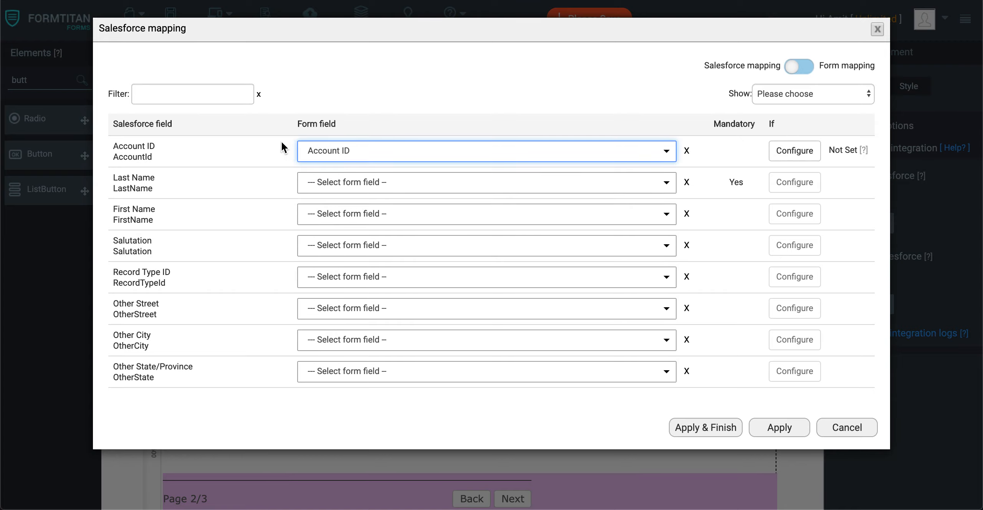
# Map the Contact's Last Name and First Name to the form's Full Name.Last Name and Full Name.First Name fields.
pyautogui.click(371, 188)
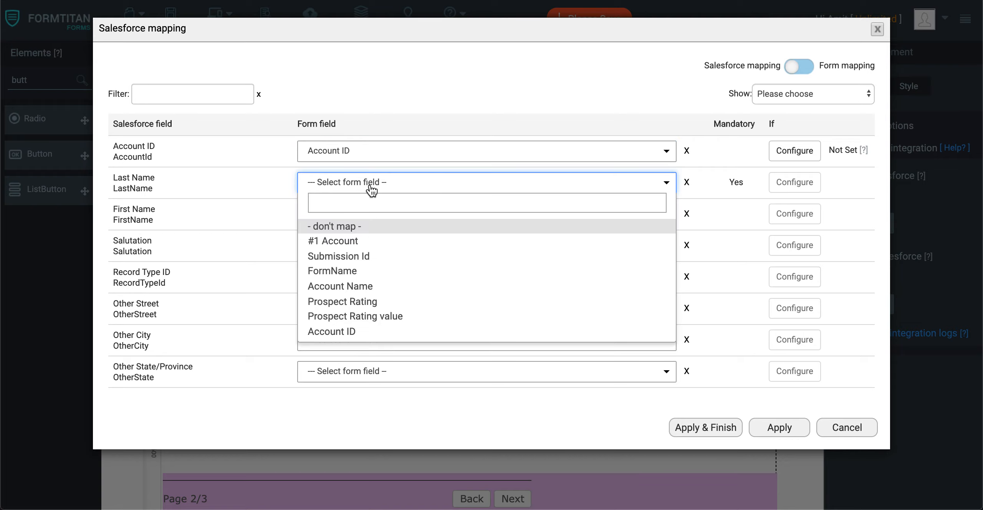
pyautogui.write('las')
pyautogui.click(363, 230)
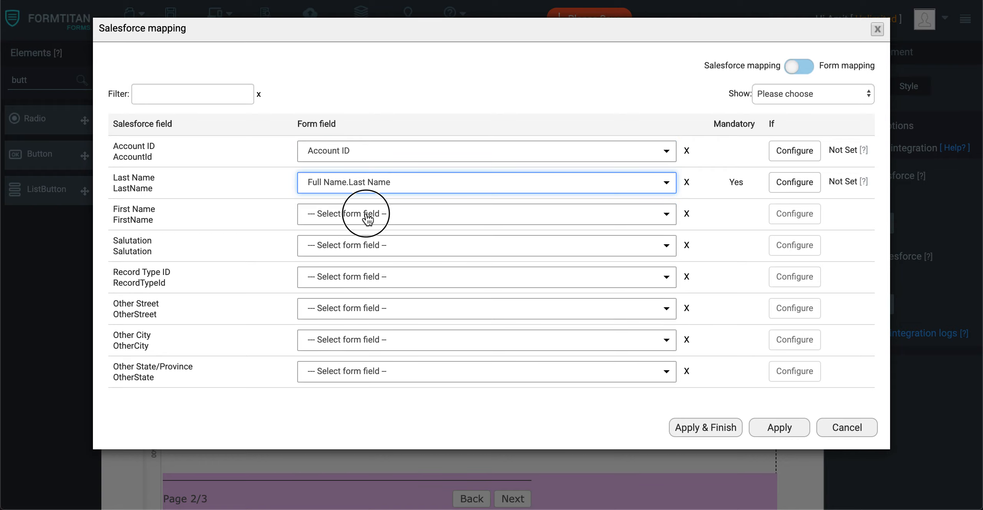
pyautogui.click(368, 216)
pyautogui.write('first')
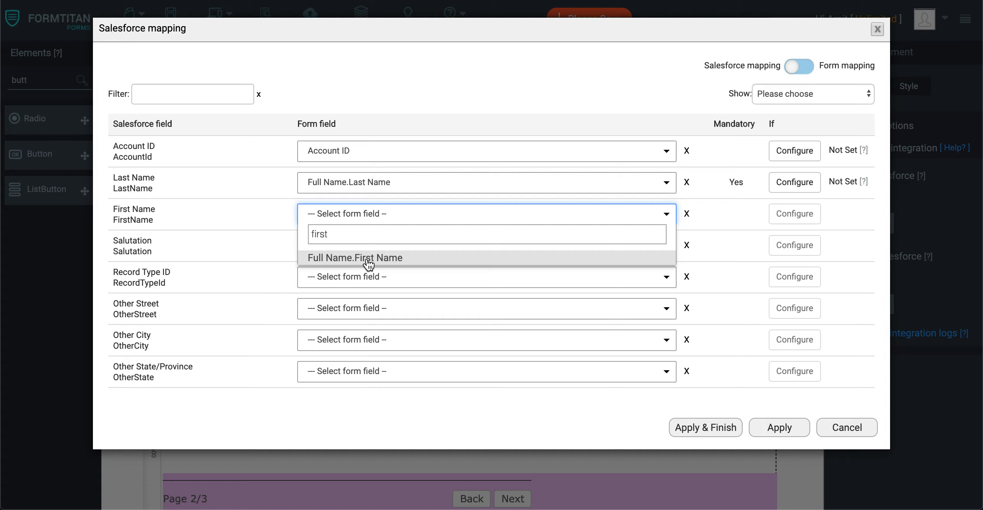
pyautogui.click(368, 264)
# Map the Contact's Email to the form's Email field, apply the mapping and finish the push setup.
pyautogui.click(216, 93)
pyautogui.write('em')
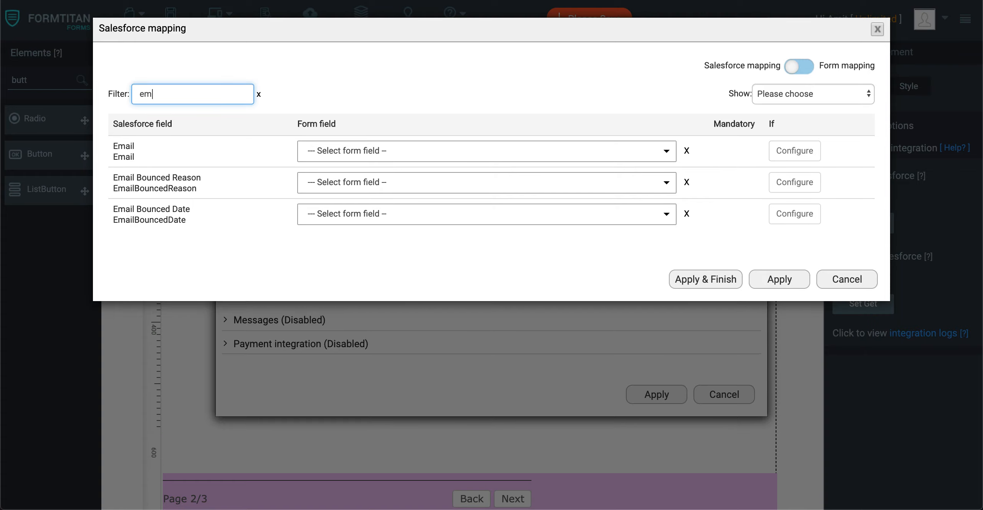
pyautogui.click(370, 151)
pyautogui.write('email')
pyautogui.click(370, 195)
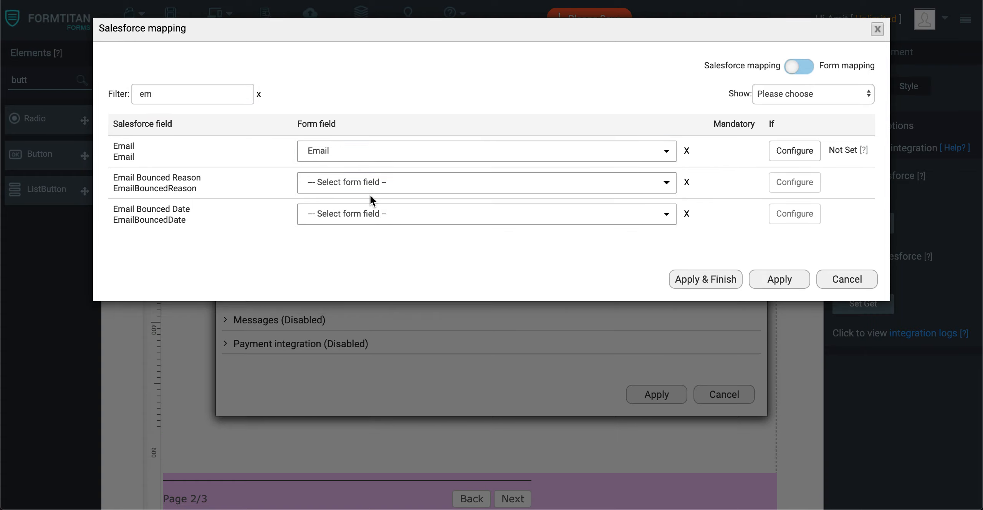
pyautogui.click(771, 279)
pyautogui.click(670, 395)
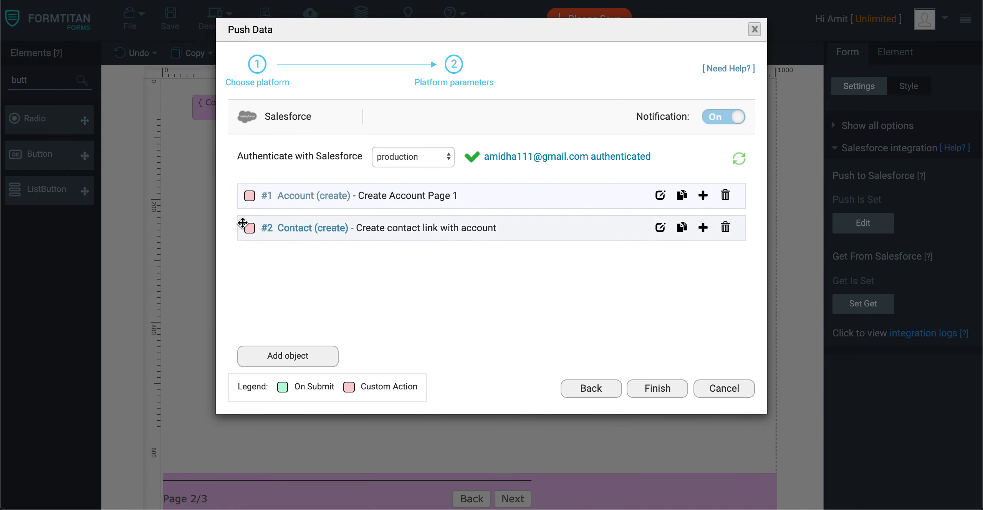
pyautogui.click(655, 389)
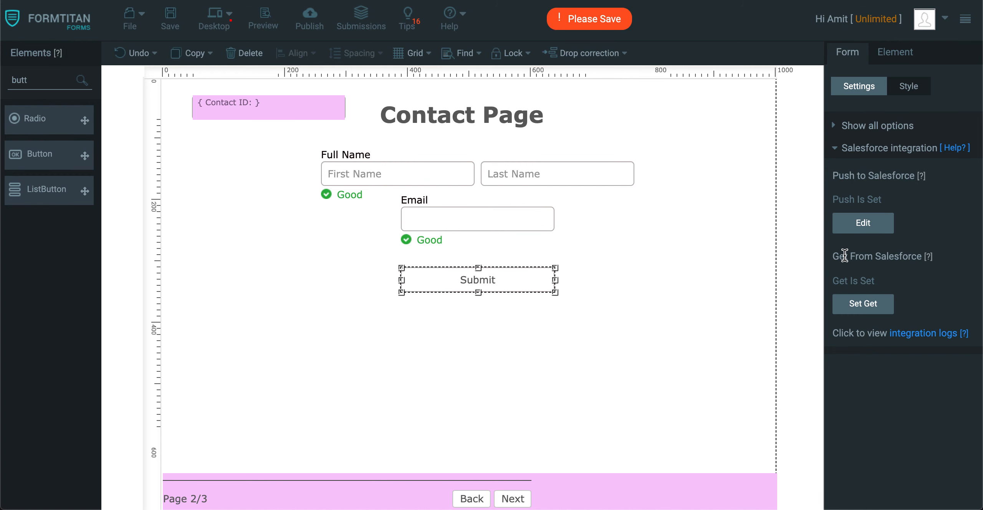
# Assign the Contact (create) action to the Contact page button, returning the record ID to Contact ID.
pyautogui.click(505, 282)
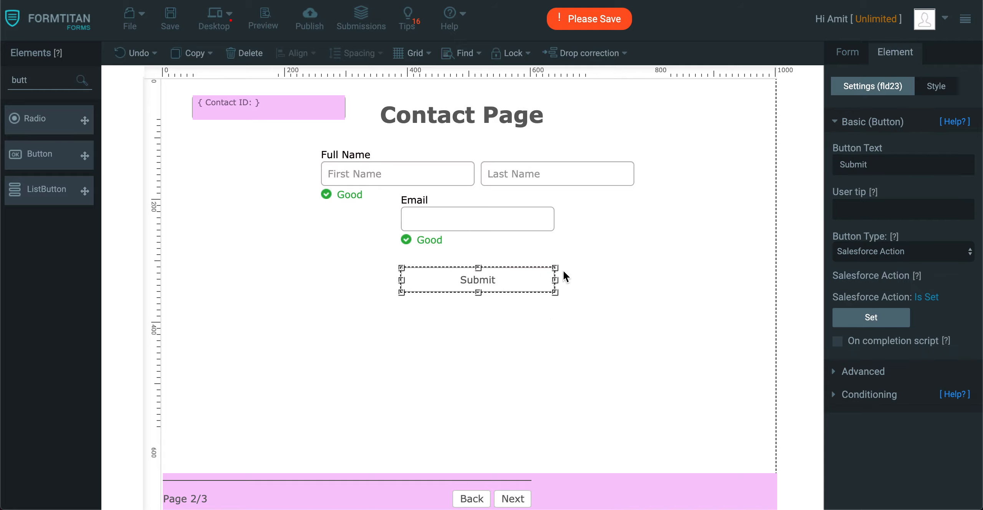
pyautogui.click(879, 316)
pyautogui.click(402, 312)
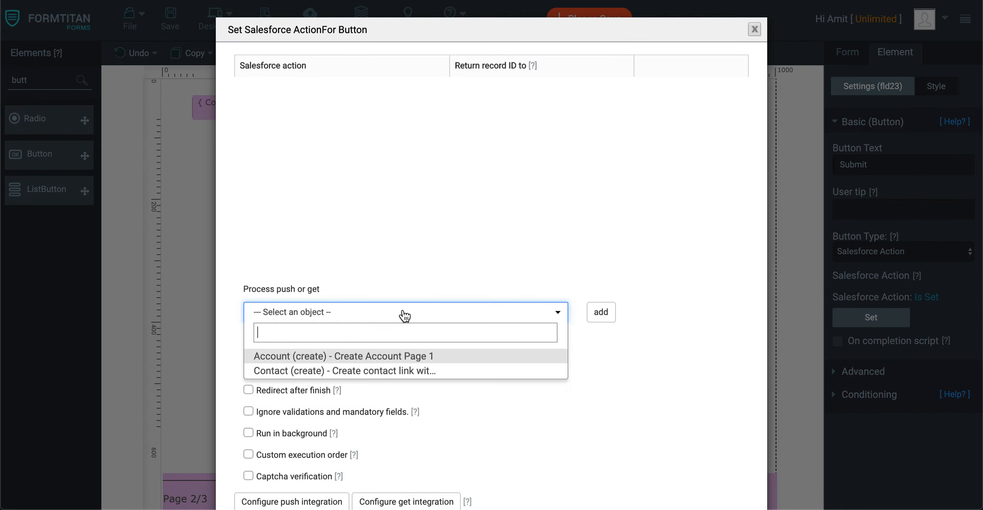
pyautogui.click(365, 371)
pyautogui.click(597, 312)
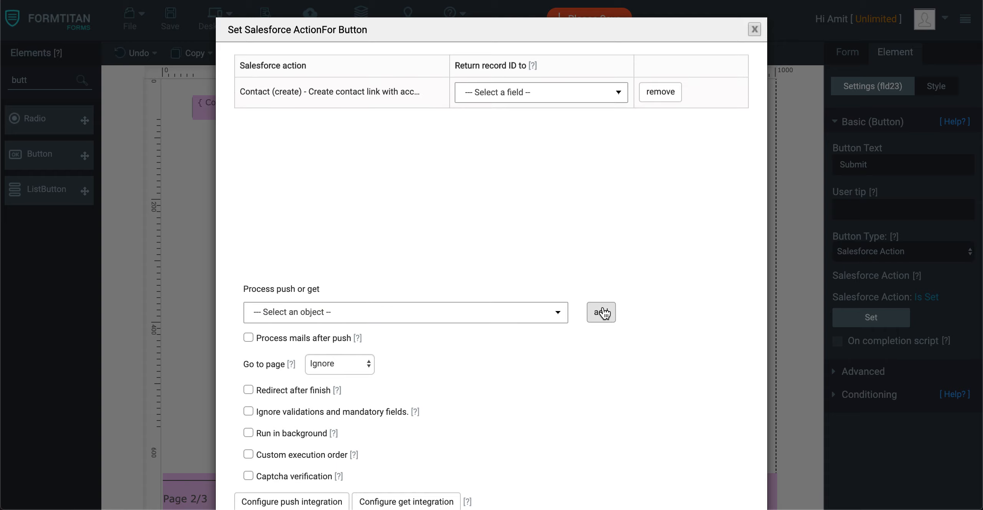
pyautogui.click(541, 94)
pyautogui.click(499, 151)
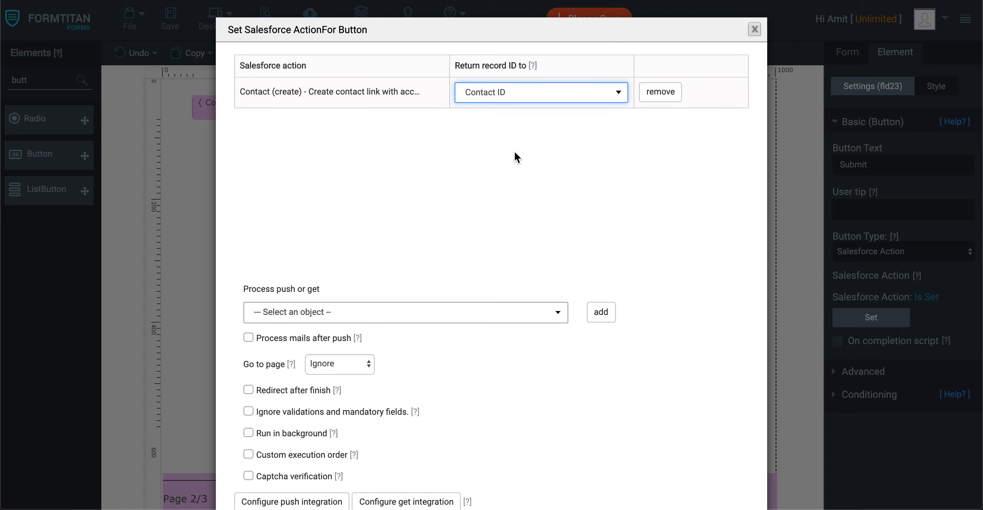
# Set the button's Go to page option to Next page, apply the action settings, and save the form.
pyautogui.scroll(-2, 687, 249)
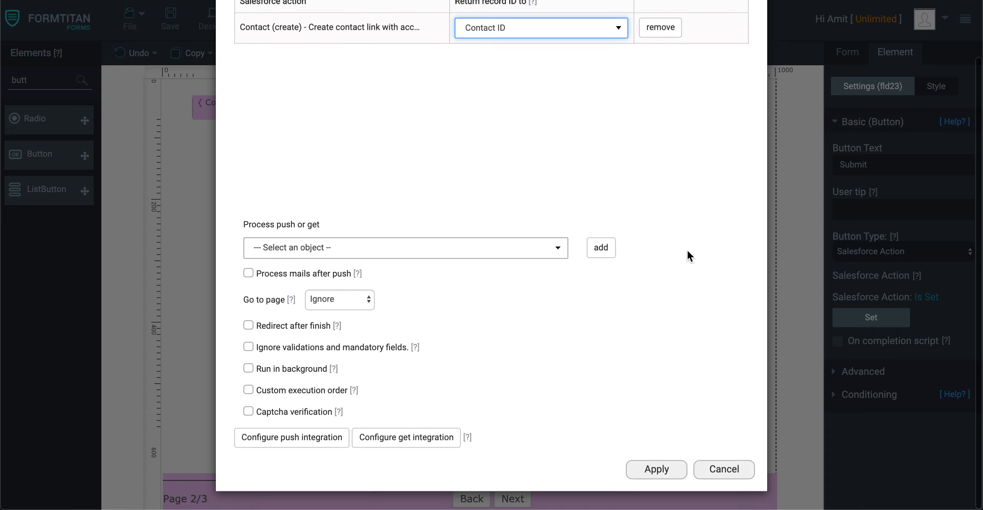
pyautogui.click(346, 299)
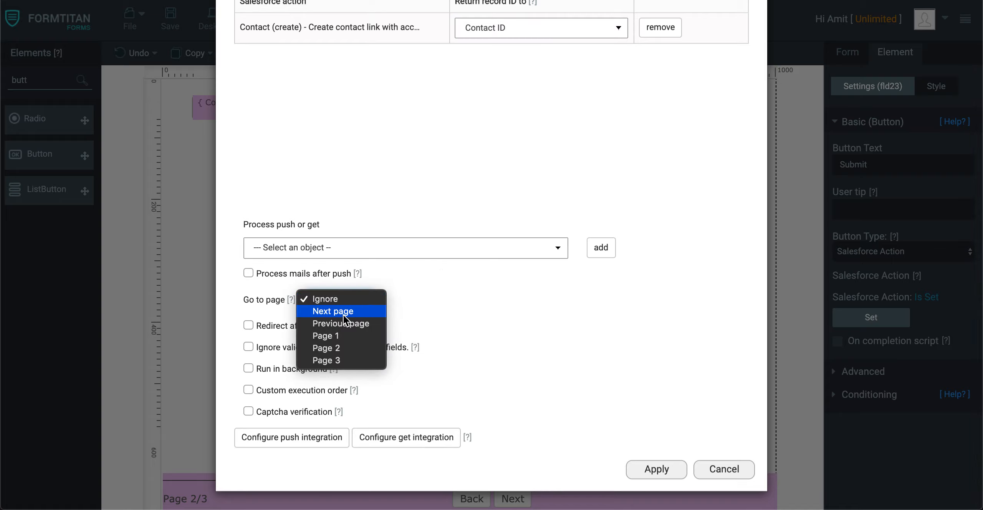
pyautogui.click(343, 314)
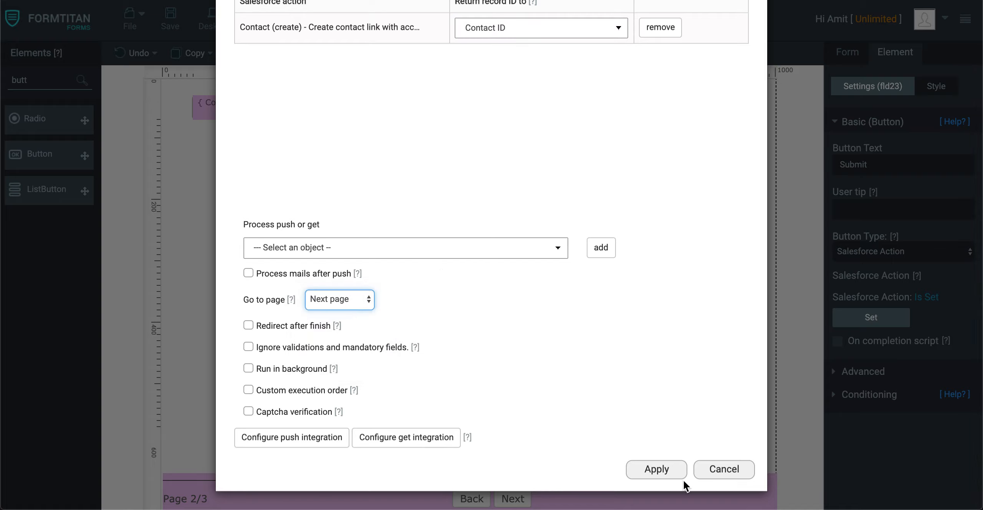
pyautogui.click(652, 476)
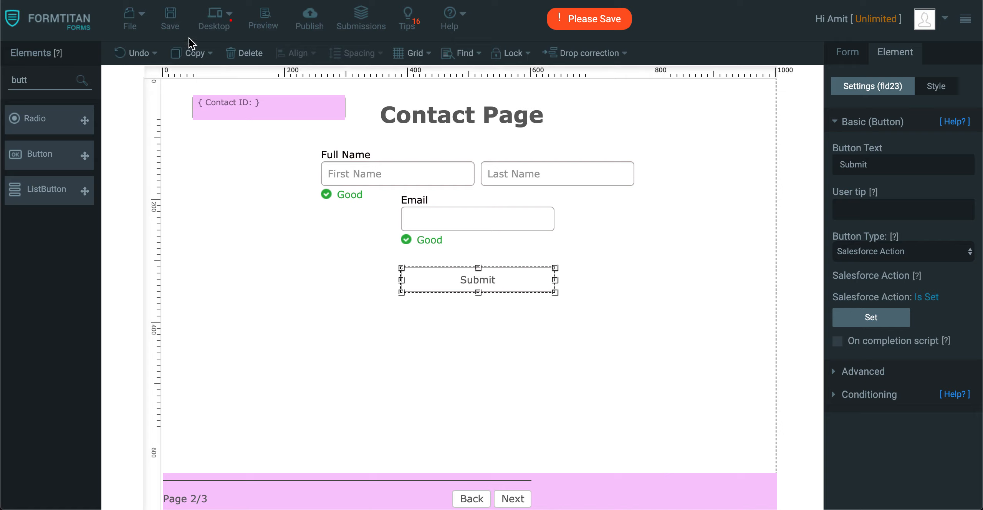
pyautogui.click(171, 26)
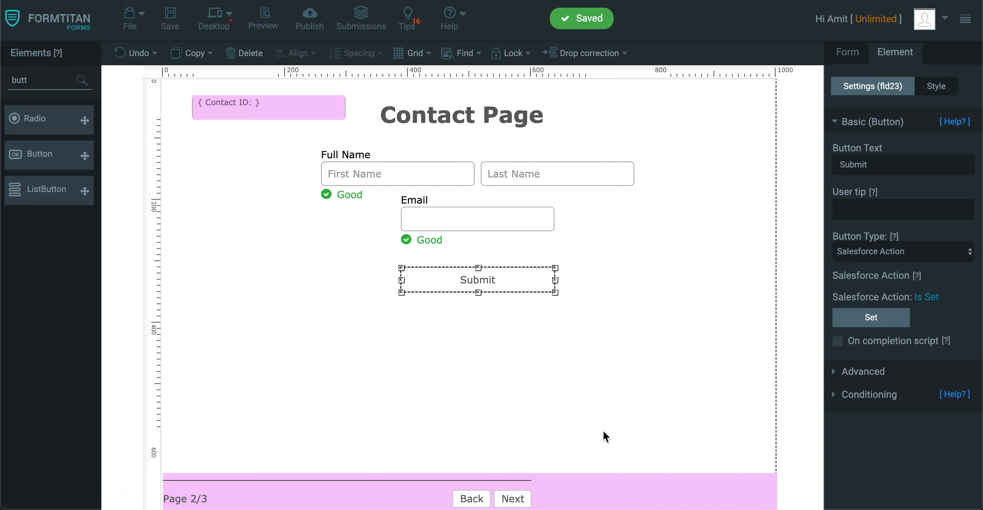
# Go to the Case page and add a Button below the Origin field, closing its action dialog.
pyautogui.click(518, 501)
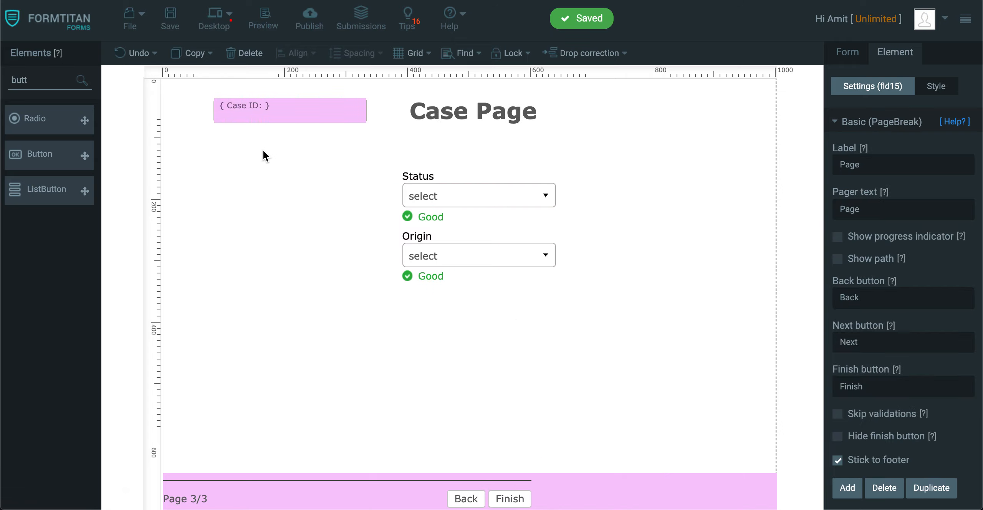
pyautogui.moveTo(44, 81); pyautogui.dragTo(2, 43)
pyautogui.moveTo(49, 161); pyautogui.dragTo(451, 325)
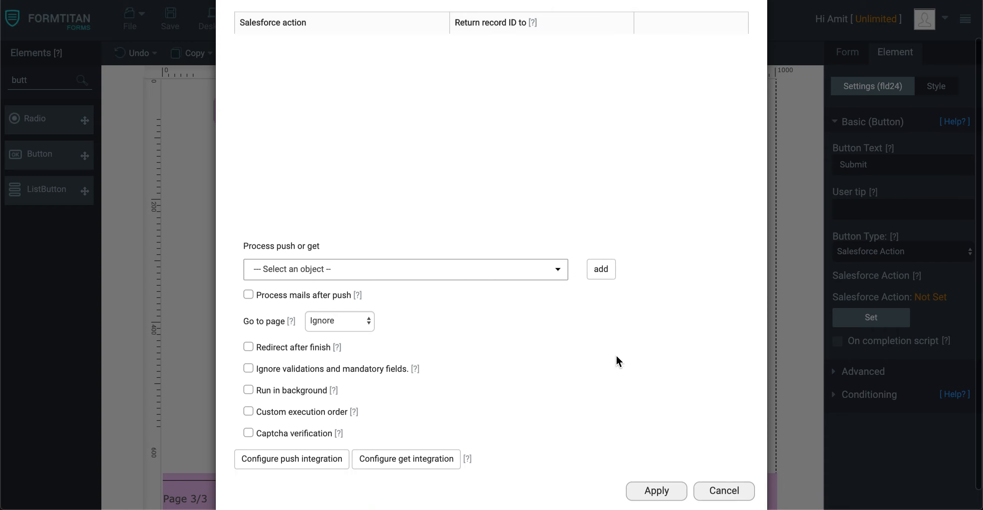
pyautogui.click(666, 467)
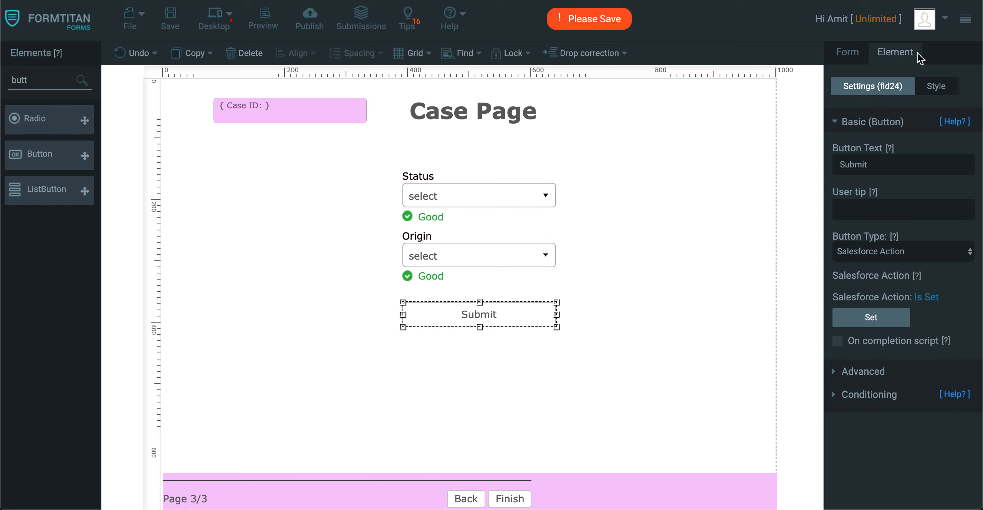
# Add a Case object to the push integration for custom button / action use, with comment Create case; link to account + contact.
pyautogui.click(845, 52)
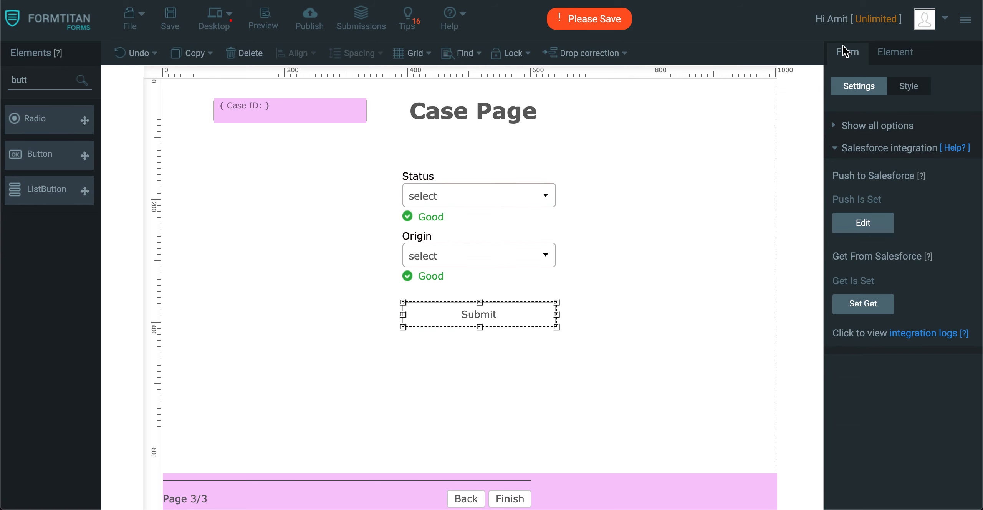
pyautogui.click(890, 229)
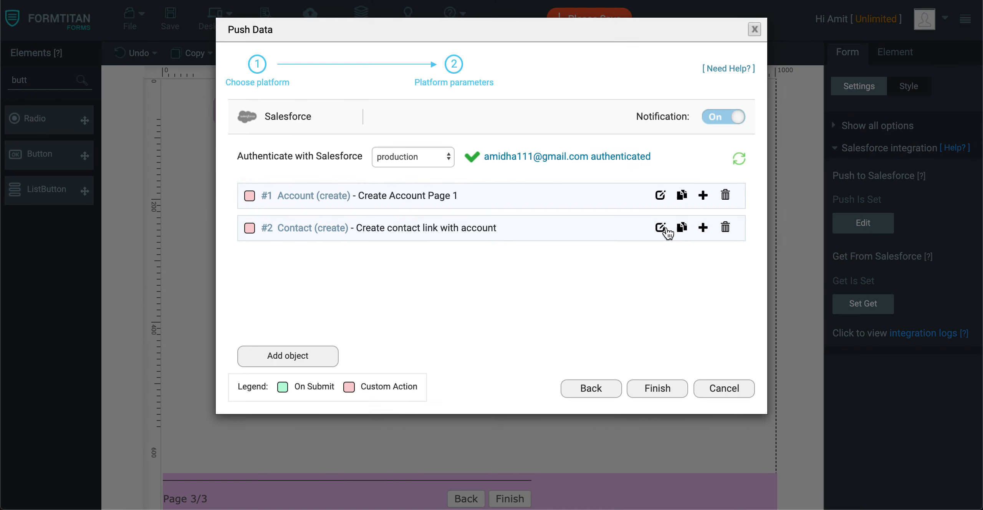
pyautogui.click(321, 356)
pyautogui.click(313, 113)
pyautogui.write('case')
pyautogui.click(253, 148)
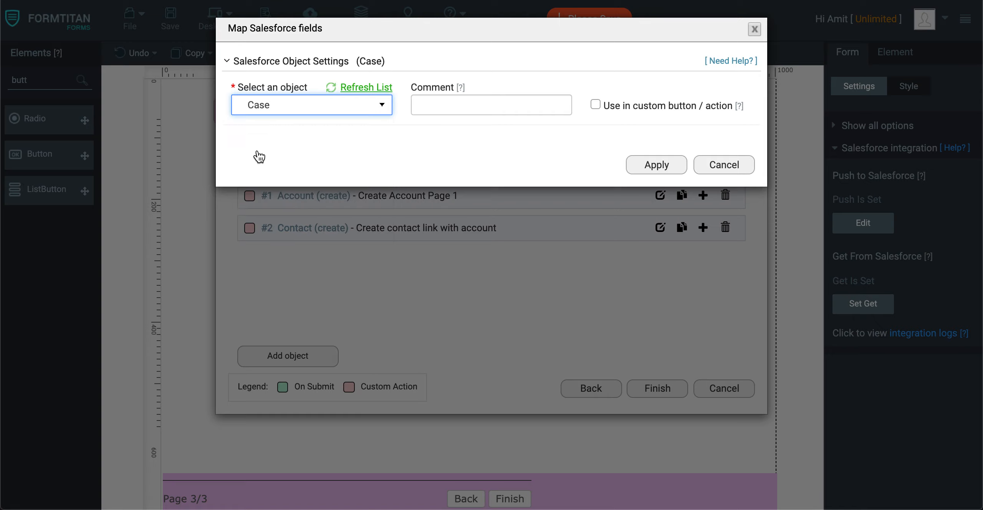
pyautogui.click(493, 103)
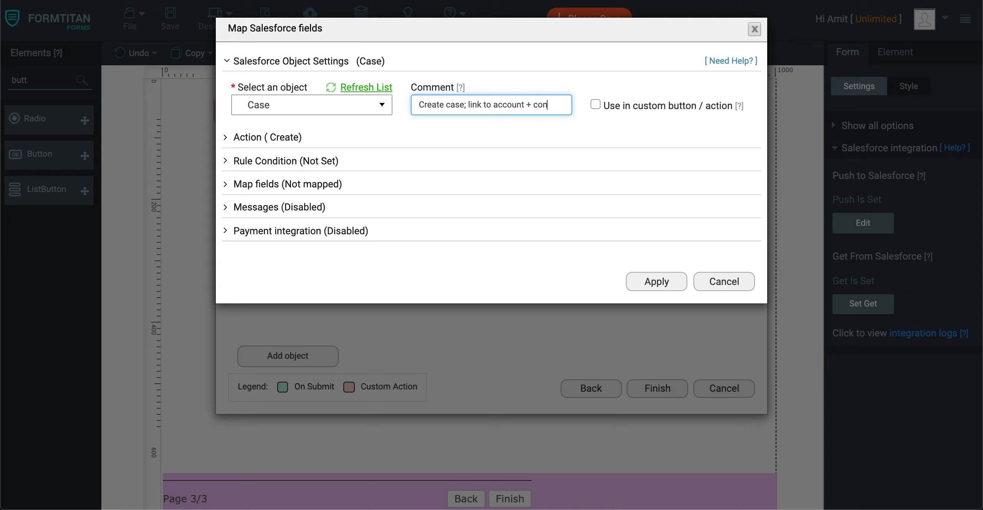
pyautogui.click(595, 105)
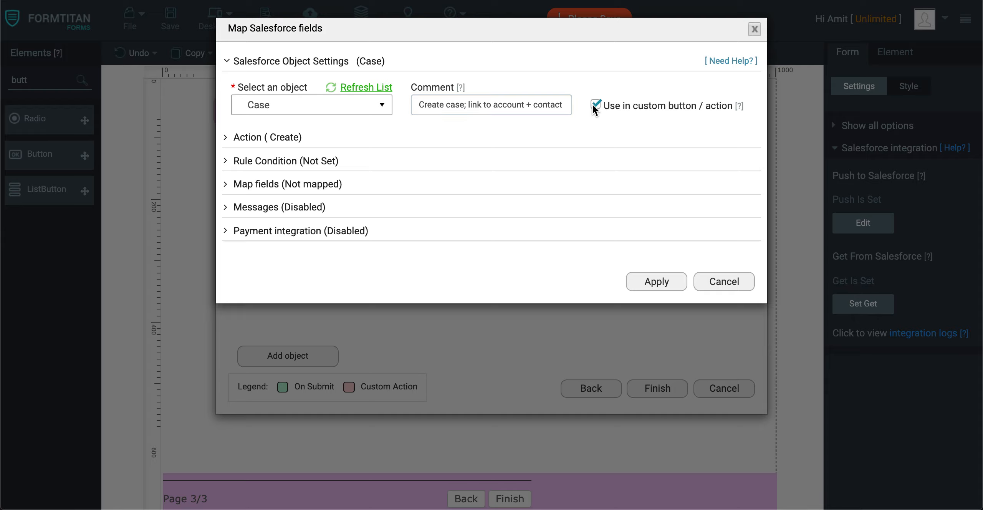
# Map the Case's Contact ID and Account ID fields to the form's Contact ID and Account ID fields.
pyautogui.click(299, 185)
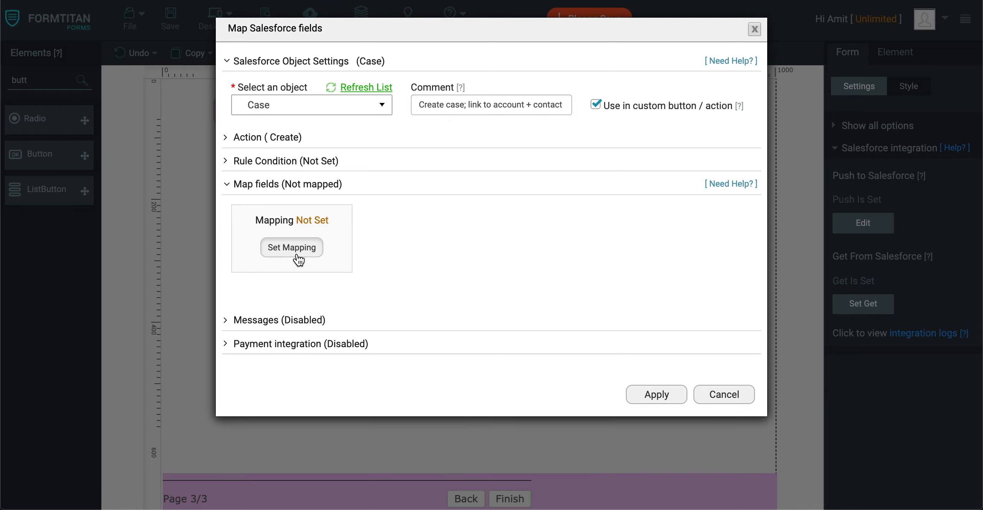
pyautogui.click(314, 249)
pyautogui.click(354, 152)
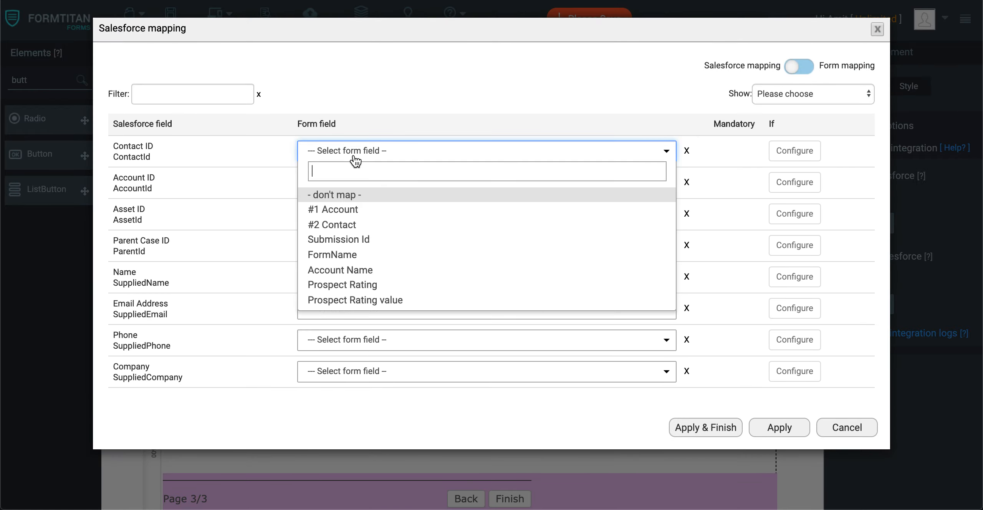
pyautogui.write('cont')
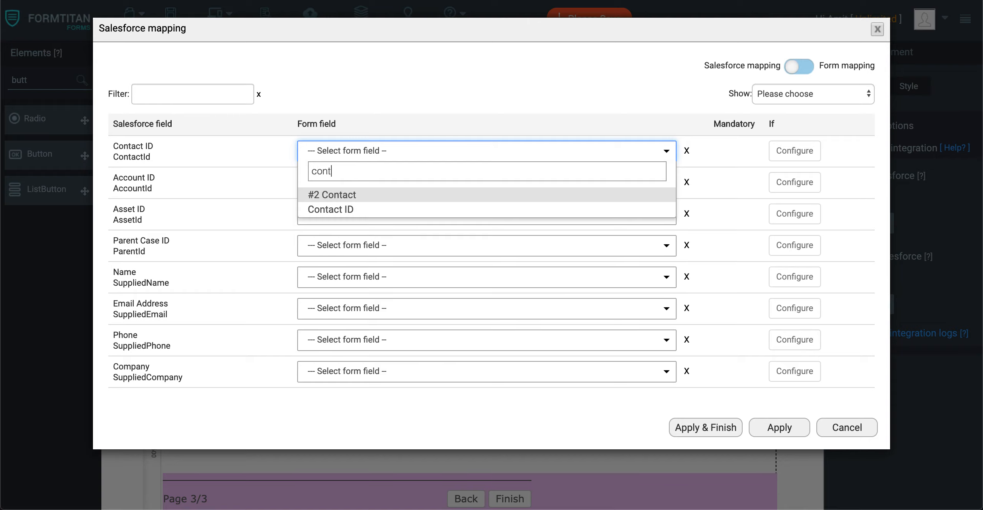
pyautogui.click(345, 210)
pyautogui.click(360, 184)
pyautogui.write('acco')
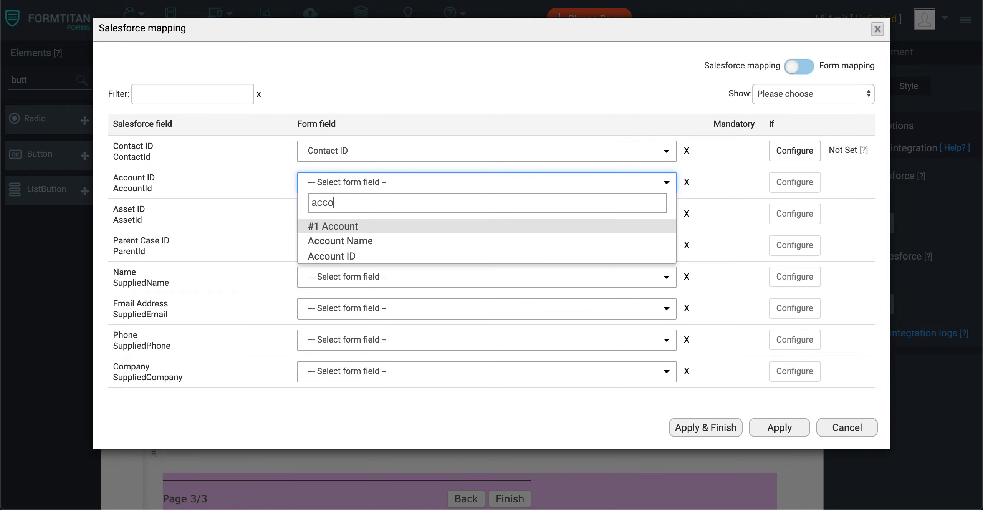
pyautogui.click(332, 256)
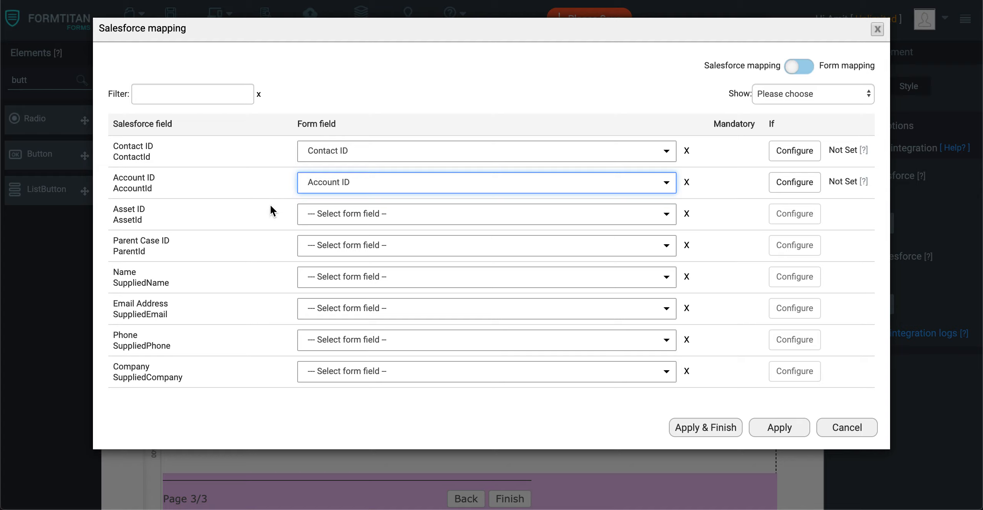
# Filter the Case mapping fields by case and map Case Origin to the form's Origin field.
pyautogui.scroll(-2, 272, 213)
pyautogui.click(810, 94)
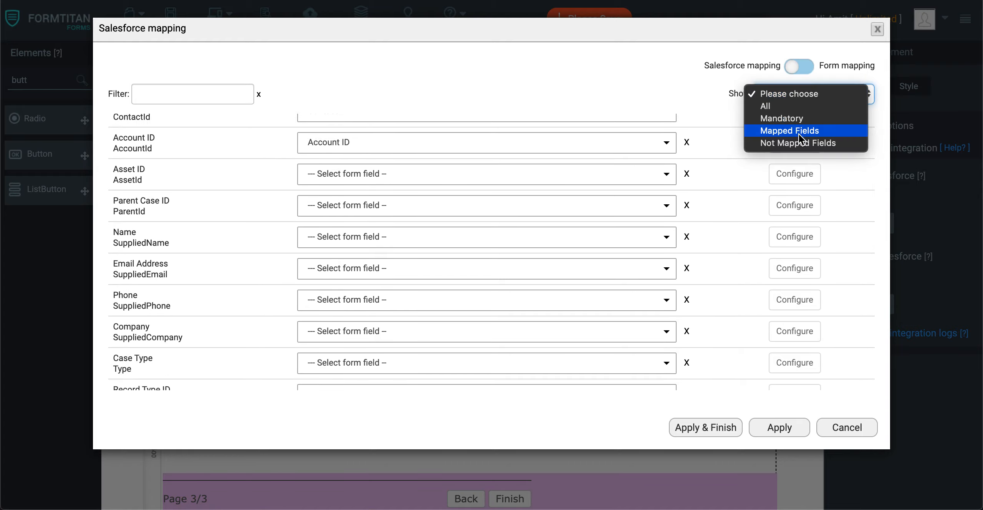
pyautogui.click(781, 118)
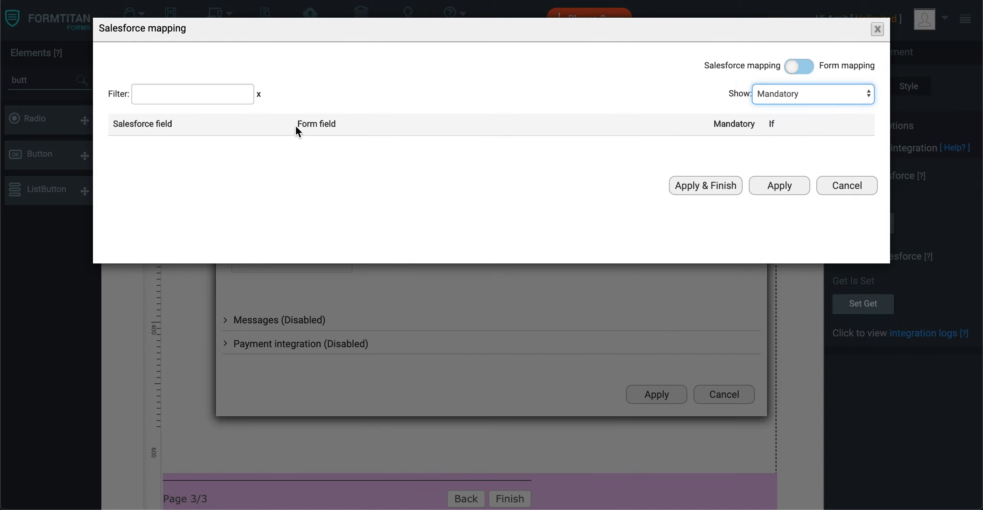
pyautogui.click(806, 105)
pyautogui.click(764, 80)
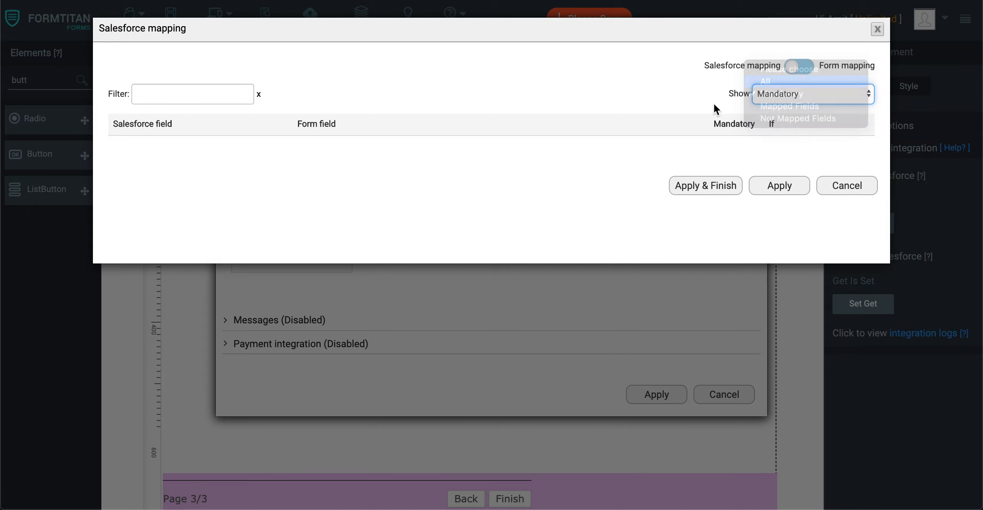
pyautogui.click(210, 100)
pyautogui.write('case')
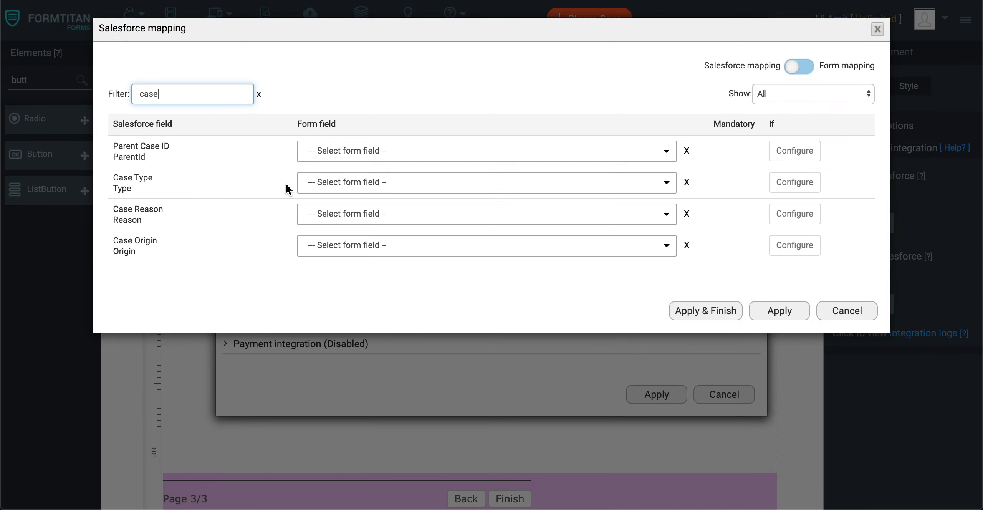
pyautogui.click(356, 246)
pyautogui.write('case')
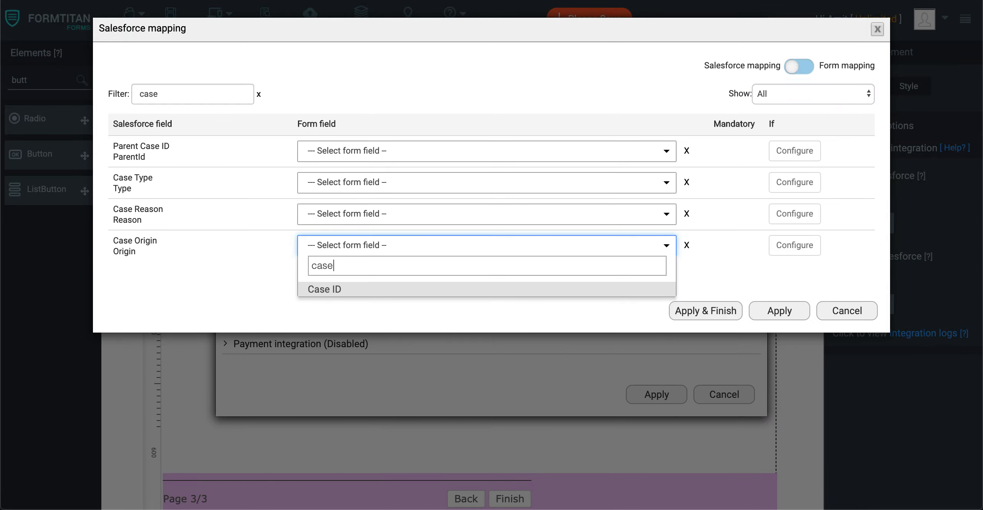
pyautogui.press('BackSpace')
pyautogui.press('BackSpace')
pyautogui.press('BackSpace')
pyautogui.press('BackSpace')
pyautogui.write('ori')
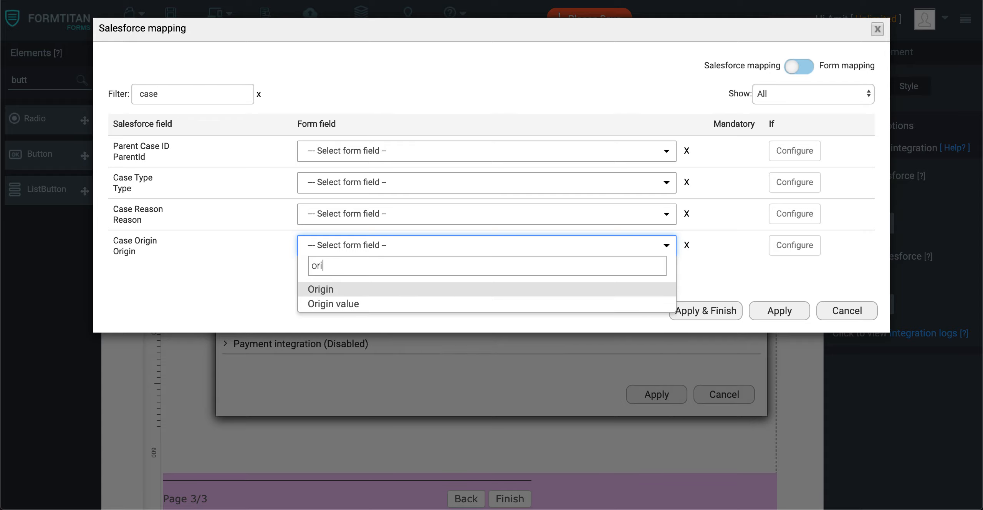
pyautogui.click(320, 290)
# Filter by stat, map the Case Status field to the form's Status field, and apply the mapping.
pyautogui.doubleClick(169, 97)
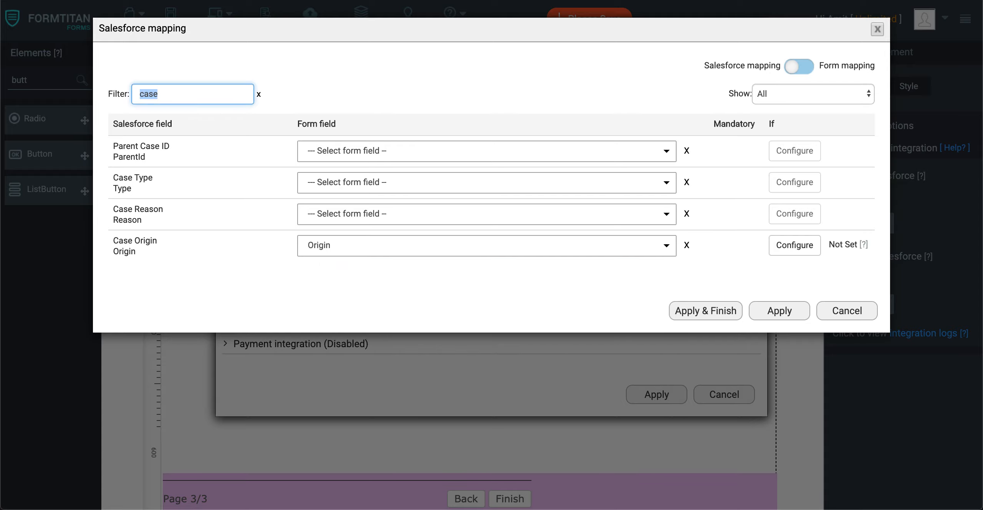
pyautogui.write('stat')
pyautogui.click(323, 153)
pyautogui.write('stat')
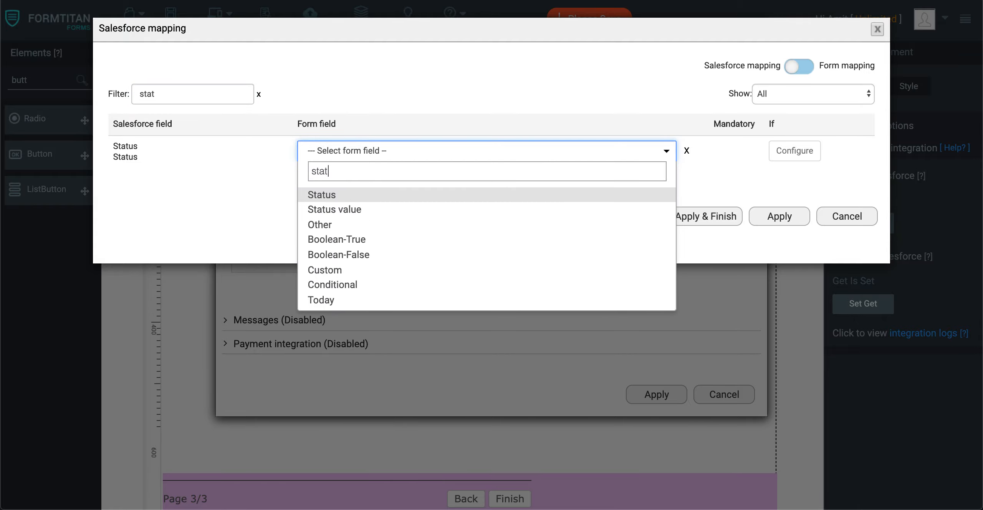
pyautogui.click(381, 195)
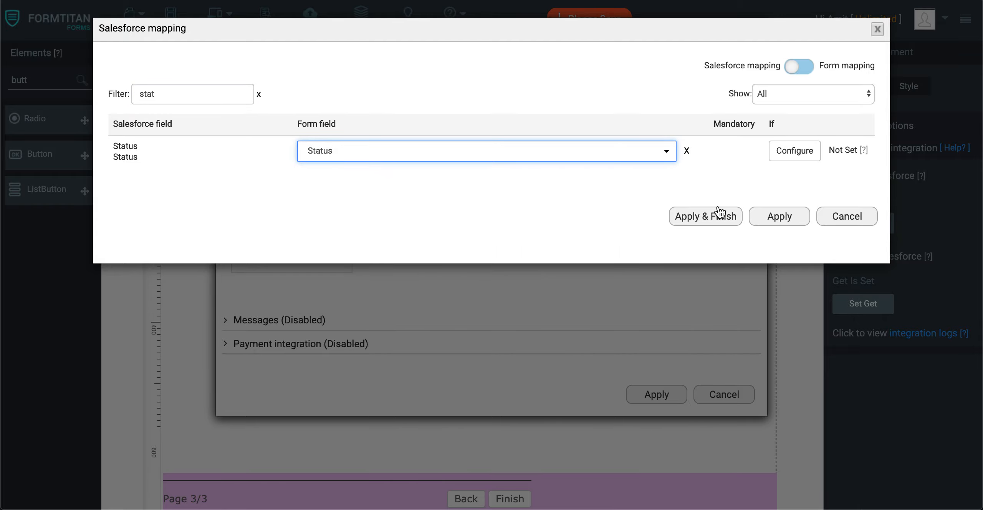
pyautogui.click(777, 217)
# Finish the push data setup and save the form.
pyautogui.click(658, 399)
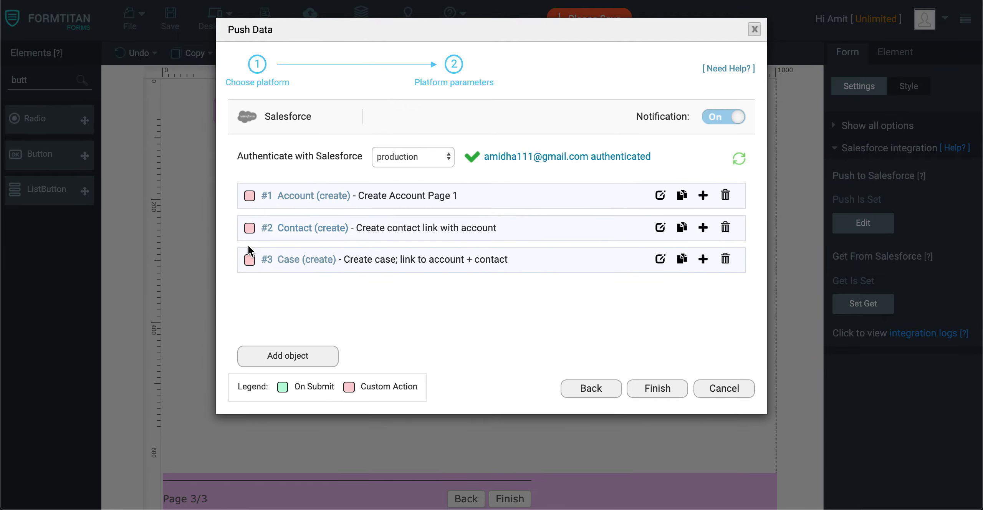
pyautogui.click(643, 397)
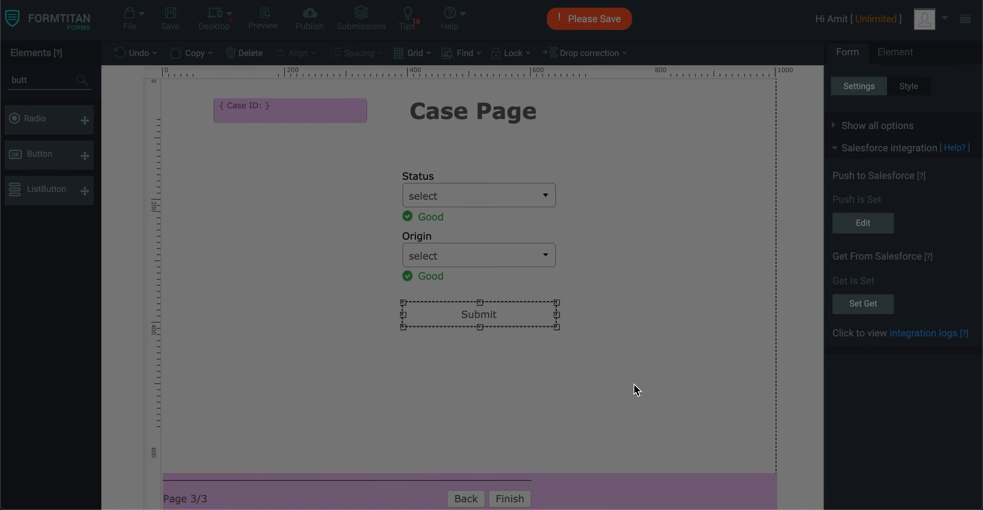
pyautogui.click(175, 22)
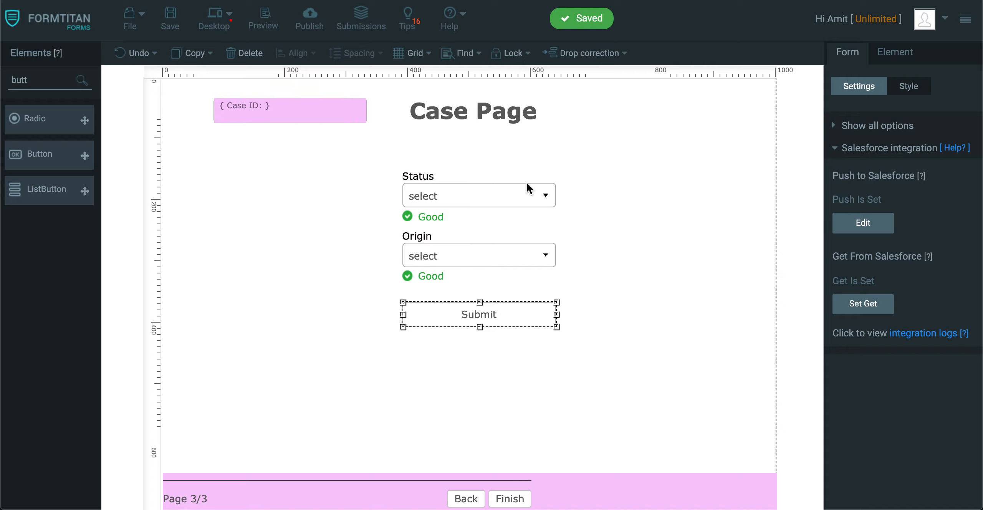
# Set the Case page button's Salesforce action to Case (create), returning the record ID to Case ID.
pyautogui.click(545, 343)
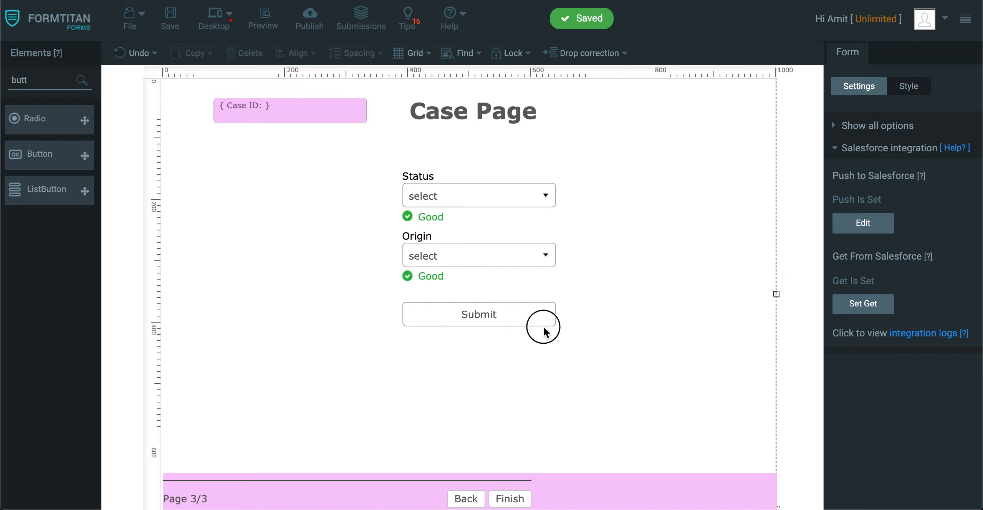
pyautogui.click(543, 325)
pyautogui.click(856, 321)
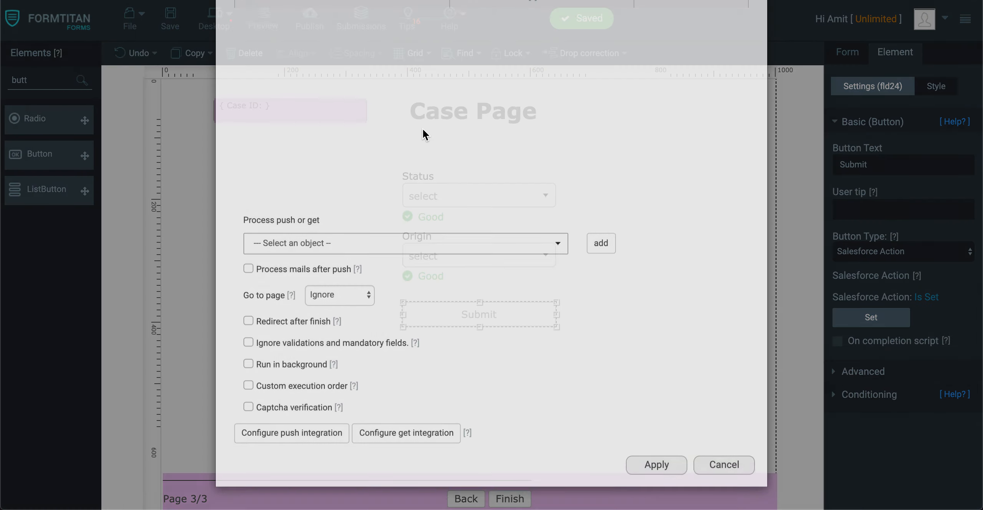
pyautogui.click(364, 315)
pyautogui.click(328, 385)
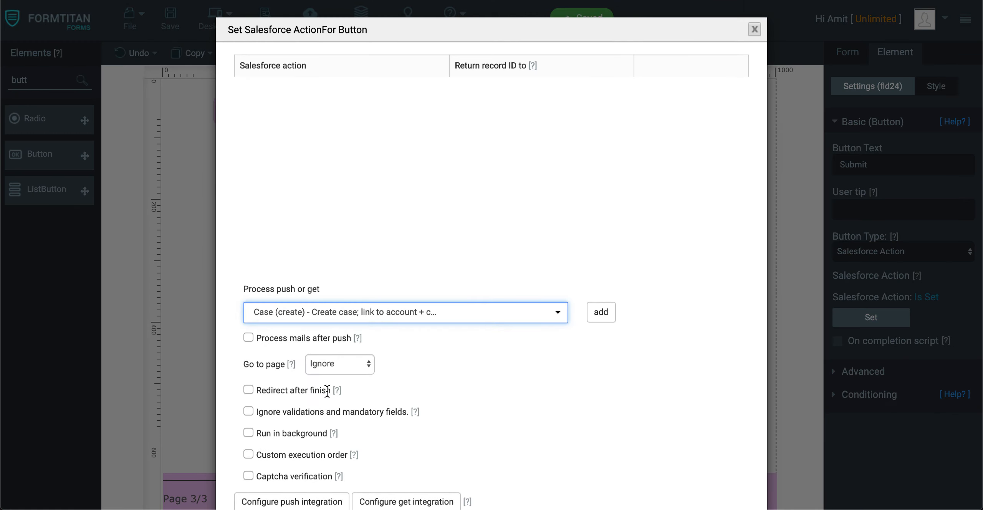
pyautogui.click(613, 319)
pyautogui.click(578, 96)
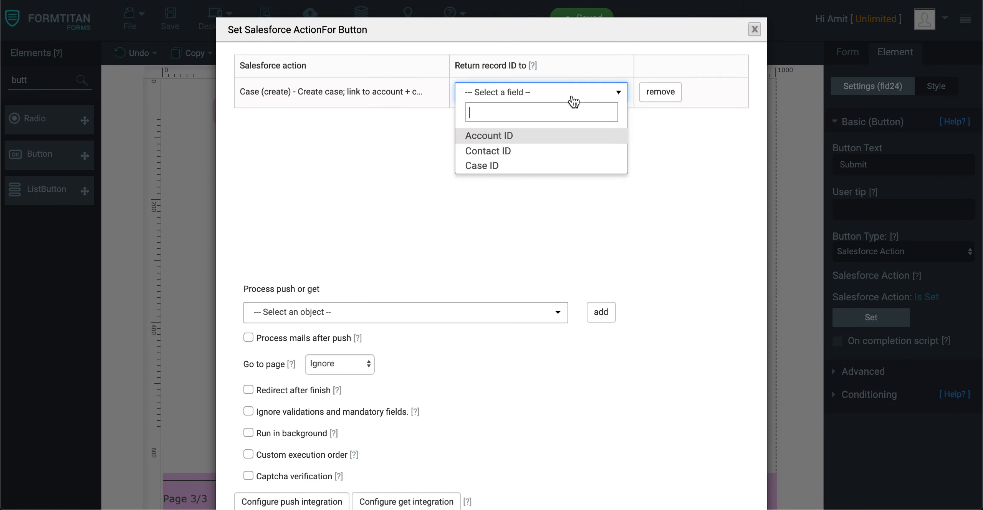
pyautogui.click(513, 167)
pyautogui.scroll(-2, 605, 232)
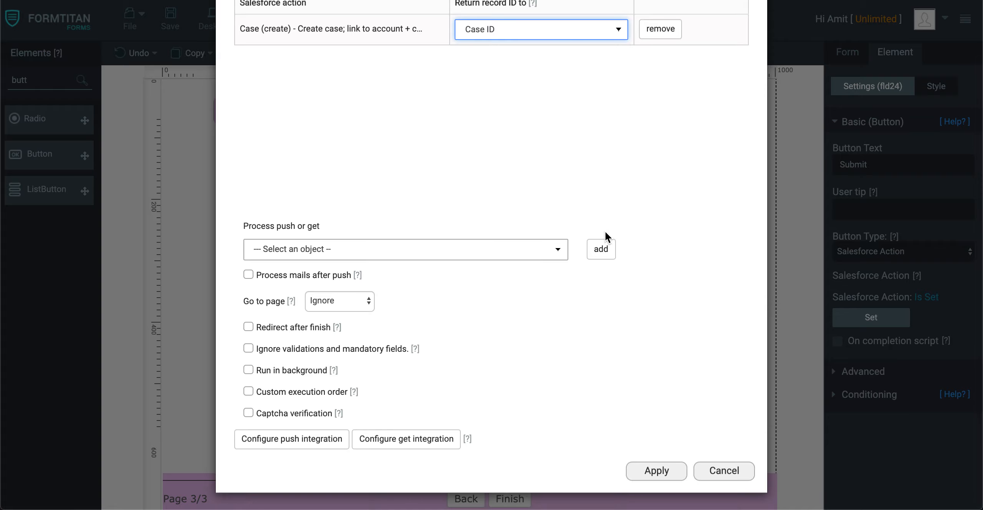
# Turn on redirect after finish with an Other URL, and open formtitan.com in the browser to copy its address.
pyautogui.click(248, 327)
pyautogui.click(390, 360)
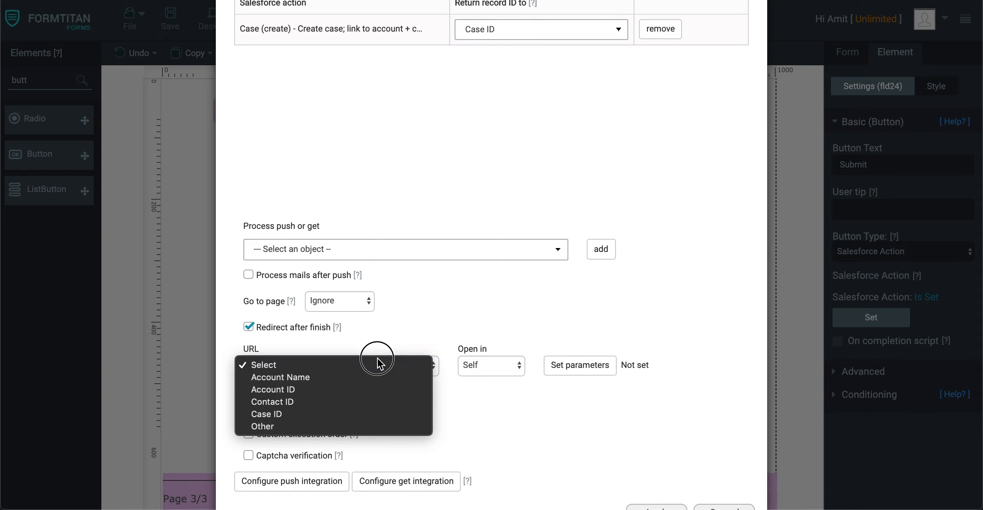
pyautogui.click(317, 427)
pyautogui.click(322, 394)
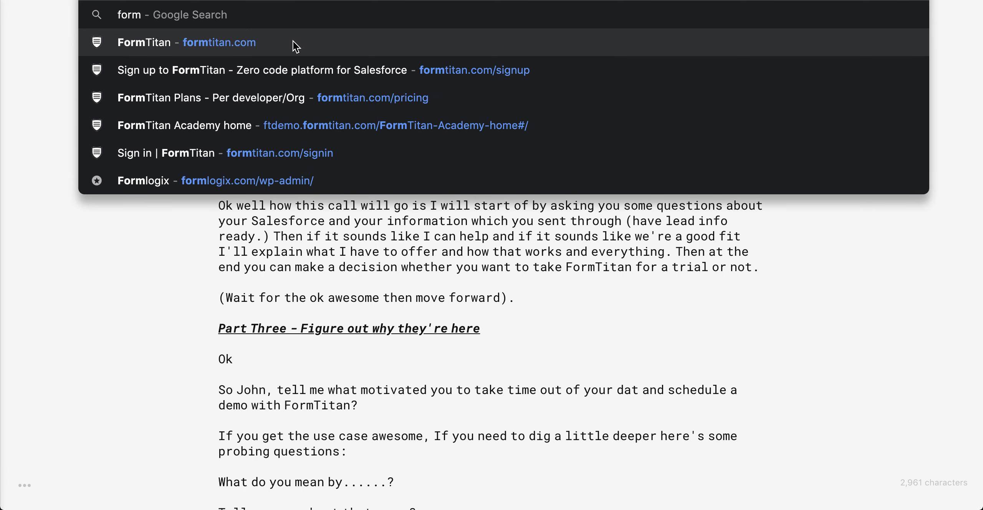
pyautogui.click(292, 42)
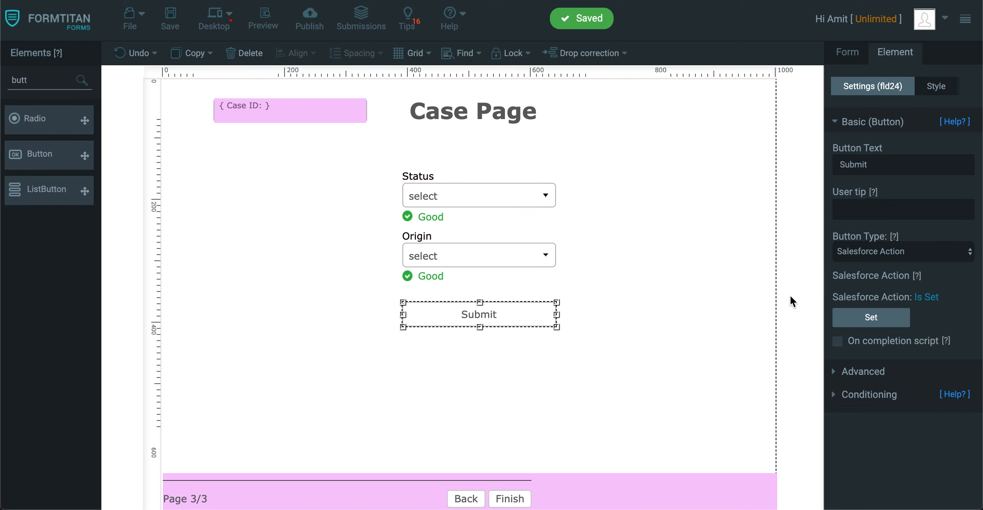
# Reopen the button's Salesforce action, add Case (create) and return its record ID to Case ID.
pyautogui.click(883, 317)
pyautogui.click(330, 309)
pyautogui.click(334, 386)
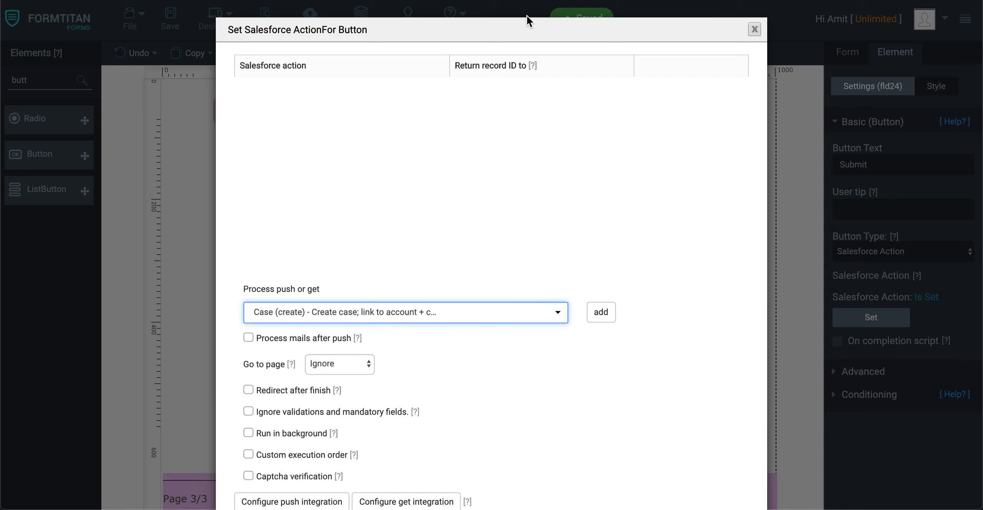
pyautogui.click(600, 310)
pyautogui.click(548, 92)
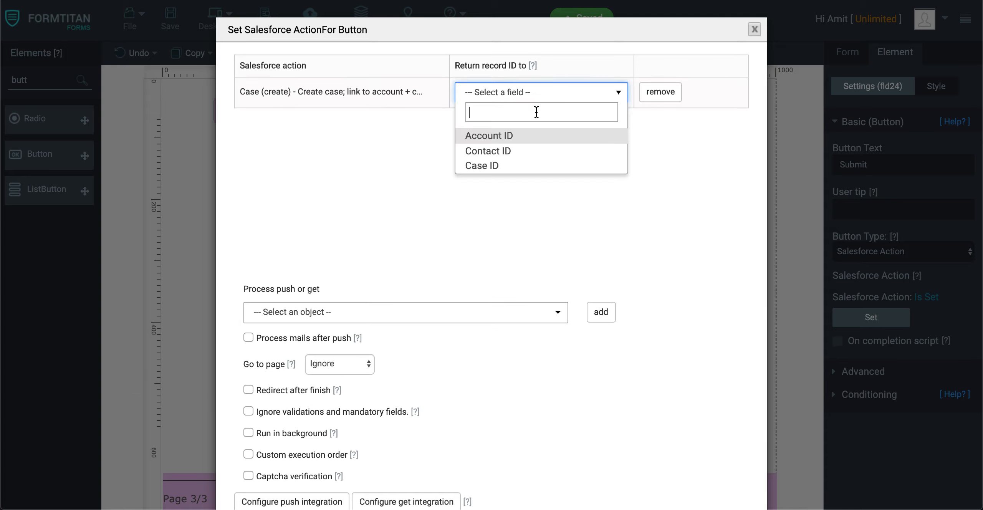
pyautogui.click(501, 170)
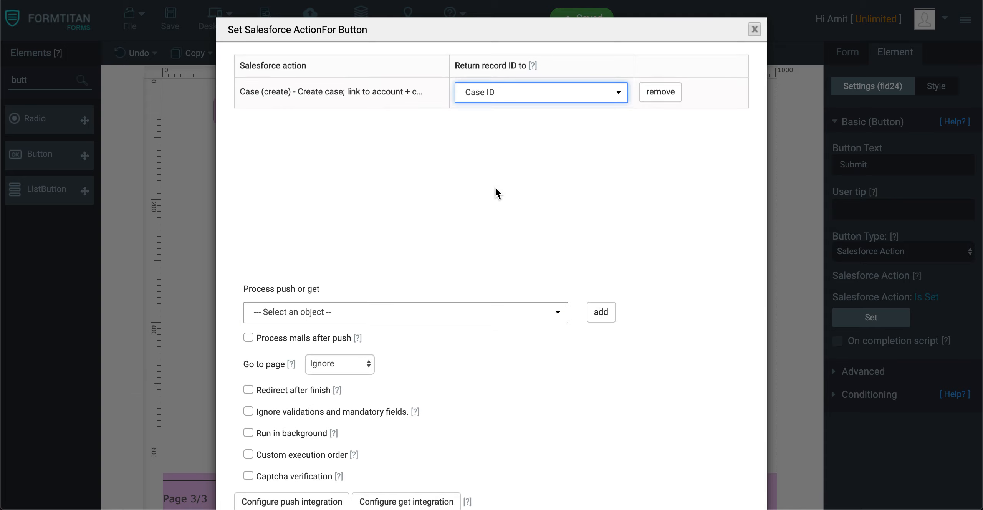
pyautogui.click(248, 390)
pyautogui.click(303, 428)
pyautogui.click(282, 486)
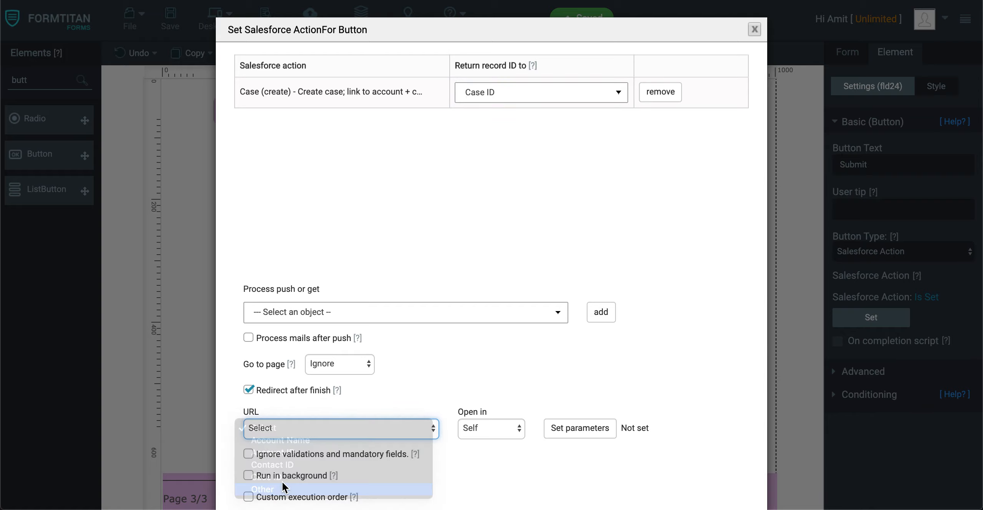
pyautogui.click(306, 458)
pyautogui.write('https://formtitan.com/')
pyautogui.click(483, 464)
pyautogui.scroll(-4, 577, 314)
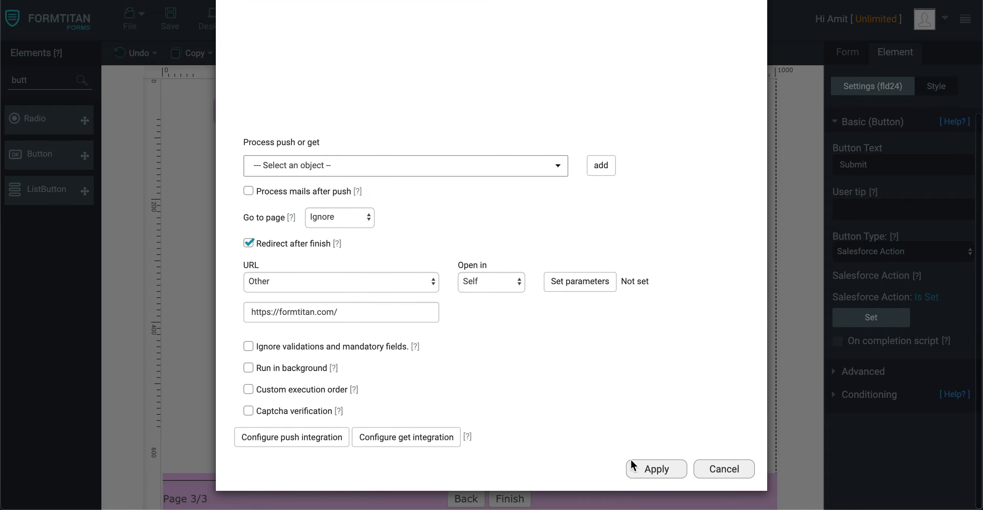
pyautogui.click(676, 468)
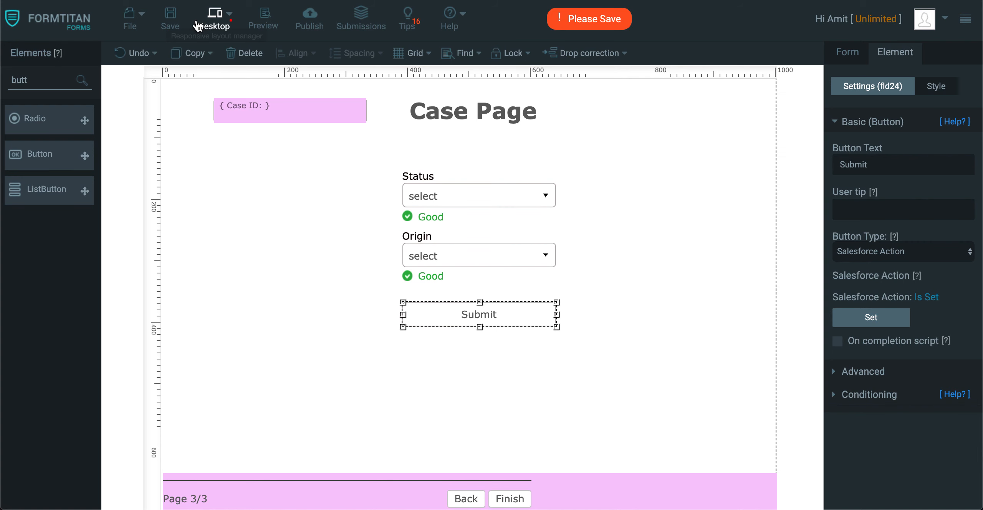
# Save the form and review the Case button's Salesforce action settings.
pyautogui.click(171, 19)
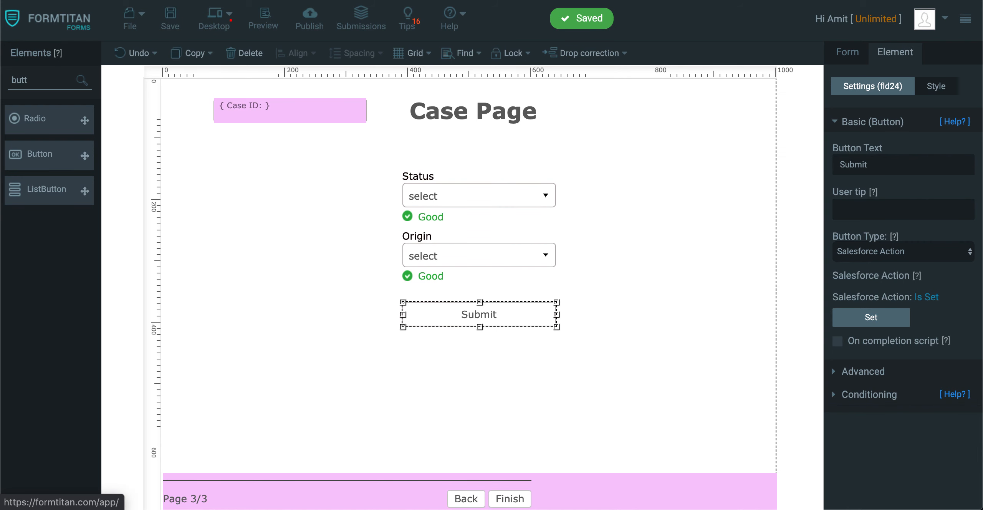
pyautogui.click(872, 318)
pyautogui.scroll(-5, 464, 256)
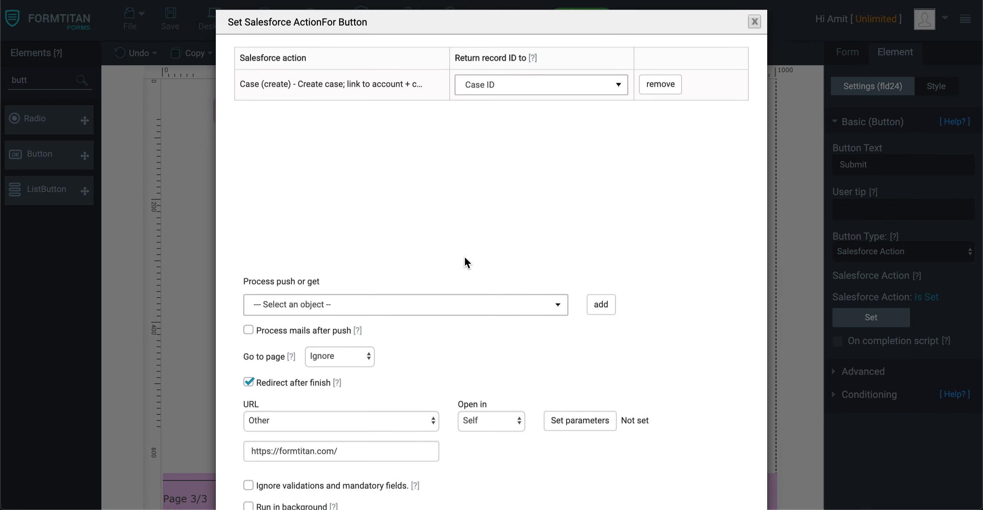
pyautogui.click(654, 465)
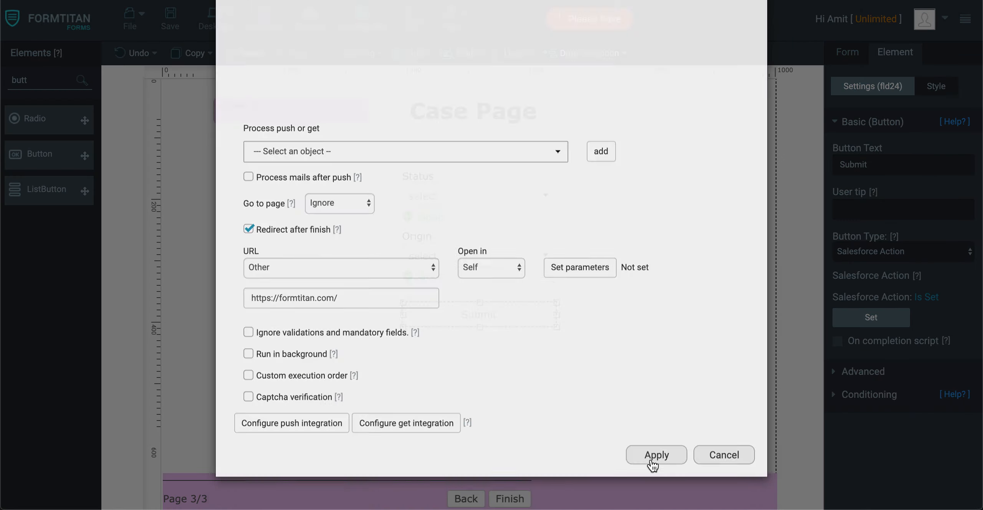
# Go back to the Account page and review its Submit button's Salesforce action settings.
pyautogui.click(464, 499)
pyautogui.click(471, 498)
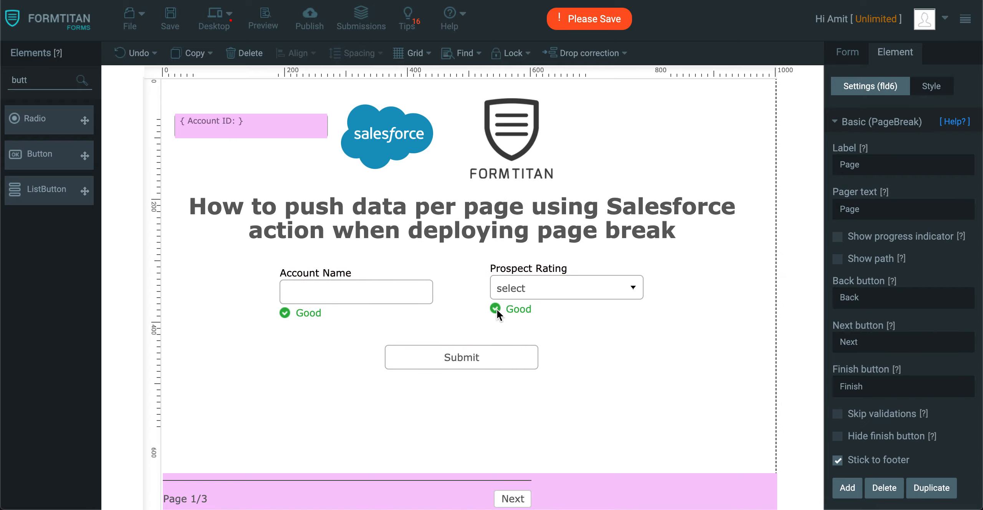
pyautogui.click(482, 353)
pyautogui.click(894, 318)
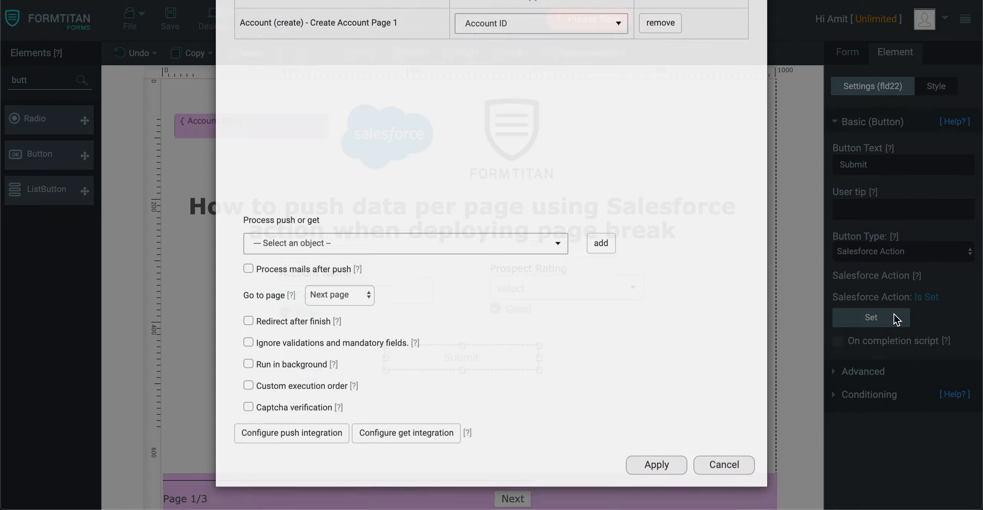
pyautogui.scroll(-3, 608, 265)
pyautogui.click(663, 472)
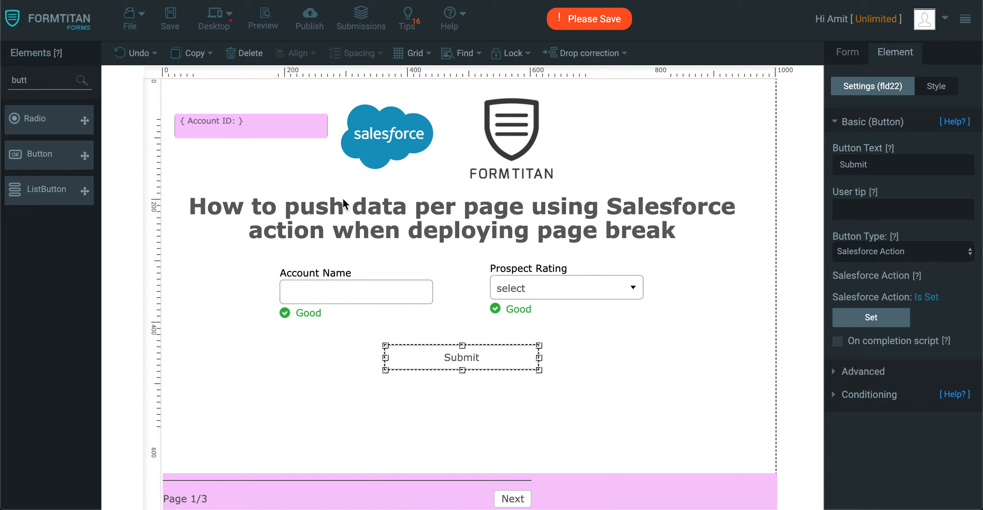
# Save the form and open a preview of it.
pyautogui.click(170, 19)
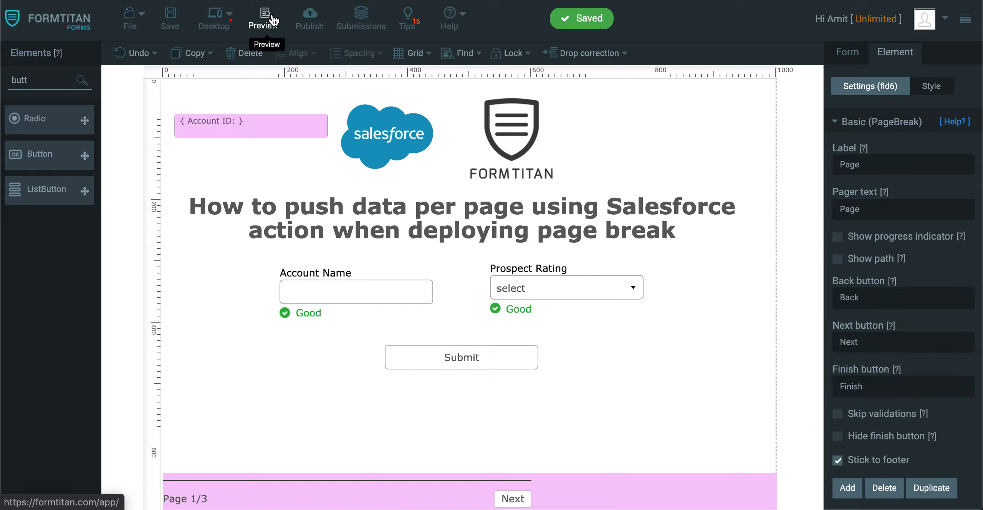
pyautogui.click(273, 20)
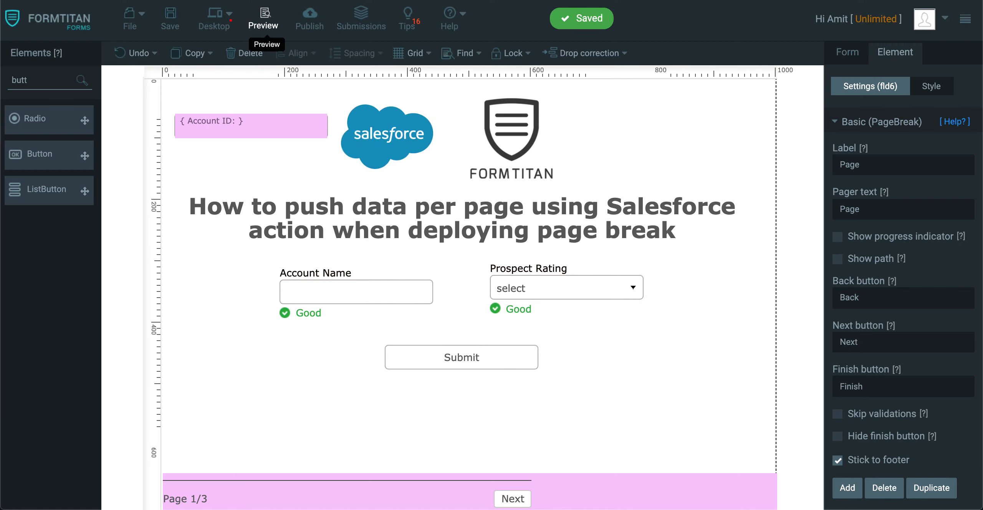
pyautogui.click(864, 58)
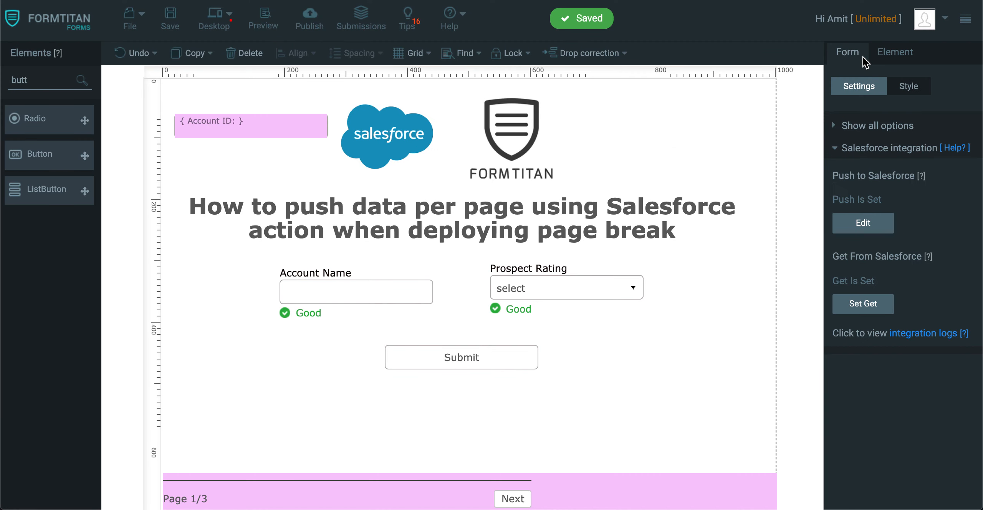
# Turn on Show Hidden Fields in the form's Debug Mode settings and save the form.
pyautogui.click(898, 149)
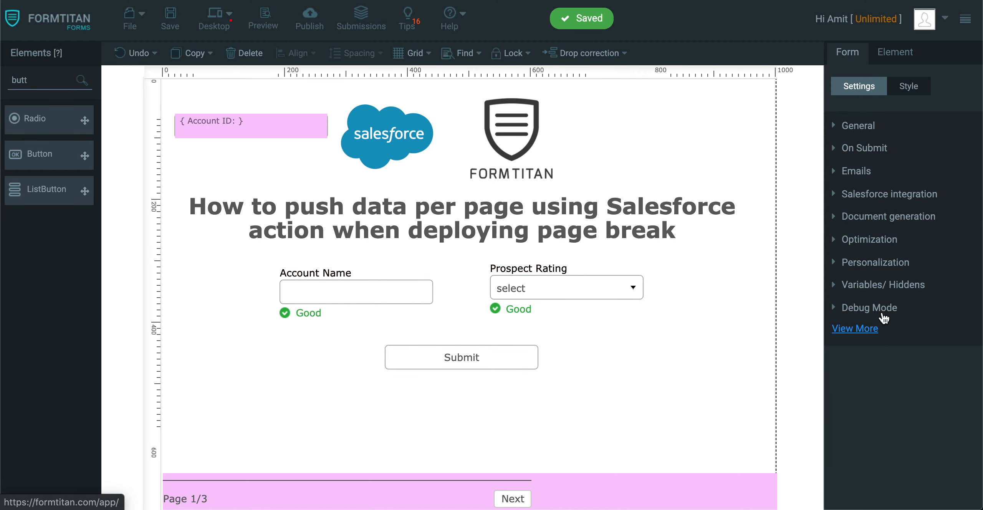
pyautogui.click(883, 307)
pyautogui.click(837, 197)
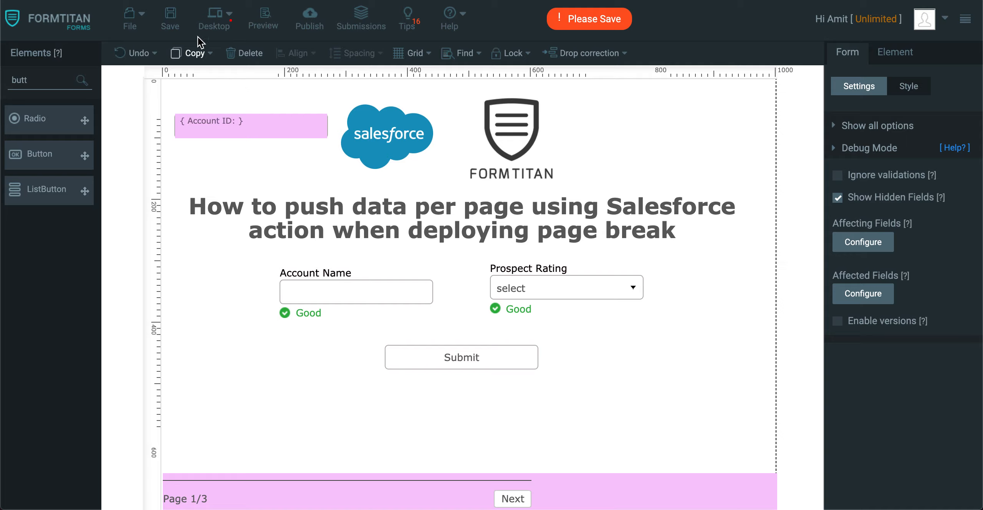
pyautogui.click(181, 24)
# In a preview, enter Account Name "Action Per Page Account", pick a Prospect Rating and submit the account page.
pyautogui.click(264, 24)
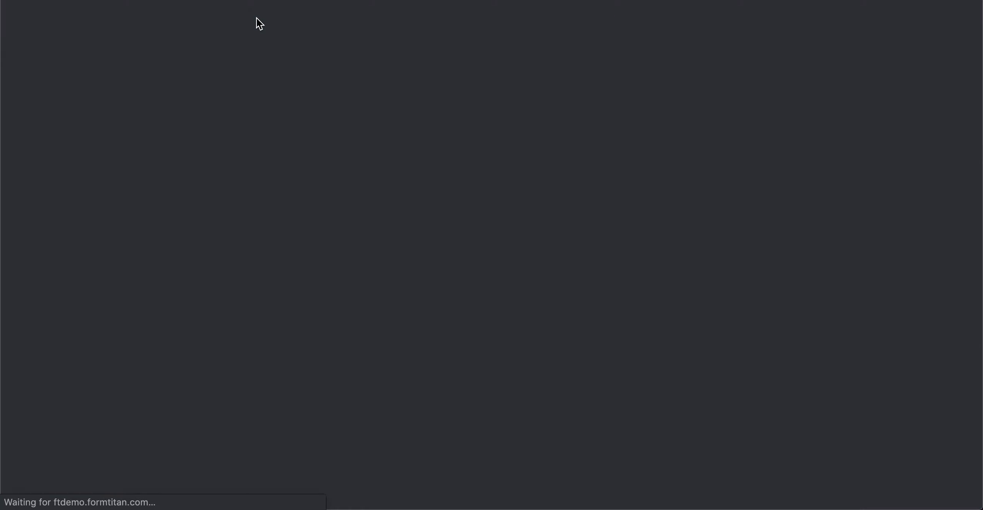
pyautogui.click(396, 262)
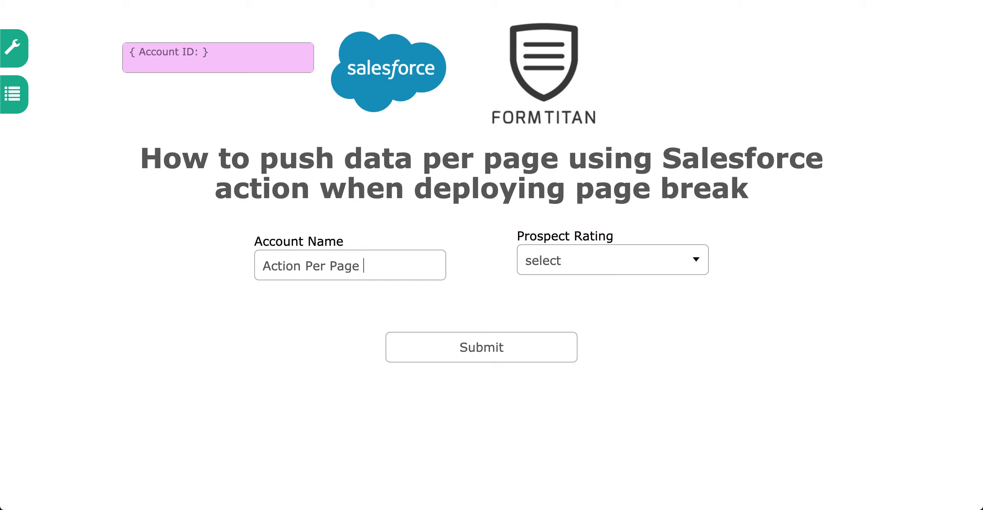
pyautogui.click(653, 252)
pyautogui.click(552, 282)
pyautogui.click(535, 353)
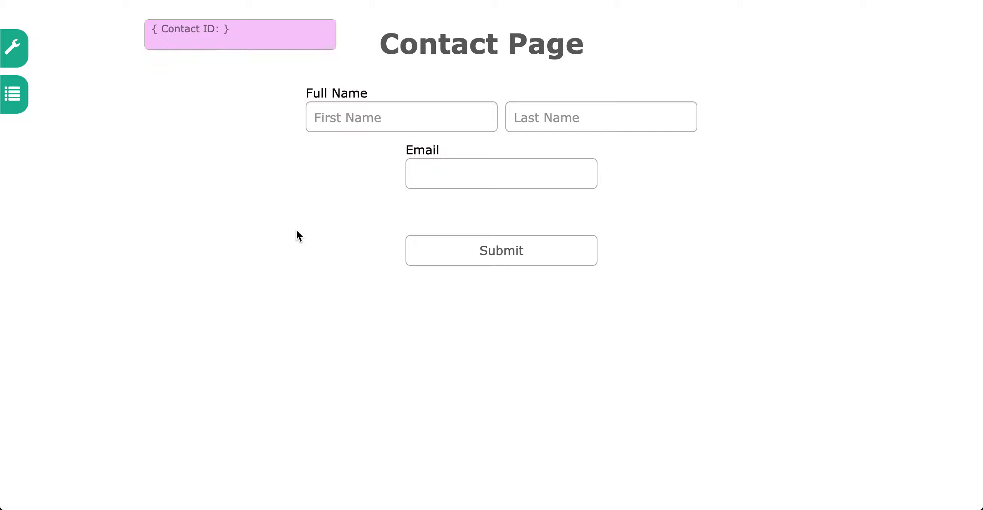
# Fill the contact page with first name Contact, last name Per Page and an e-mail address, then submit it.
pyautogui.click(398, 123)
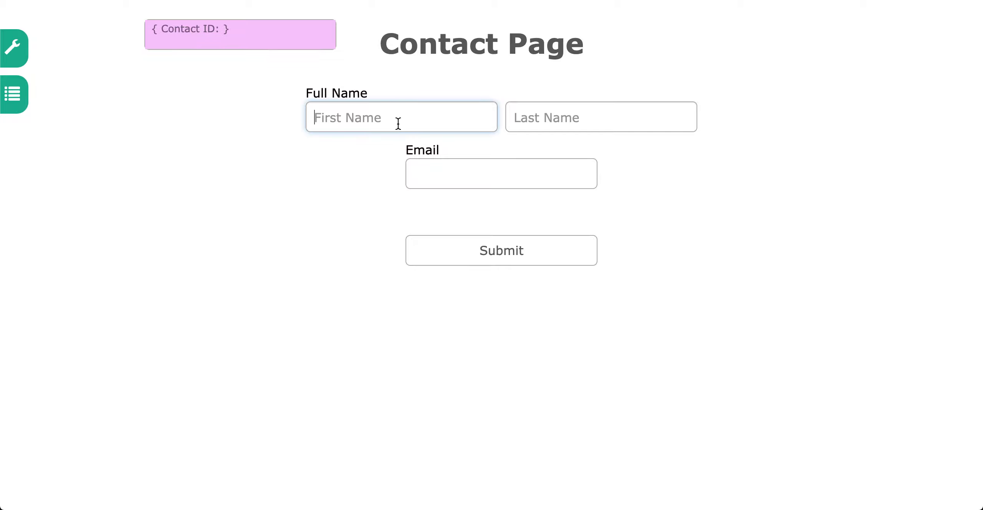
pyautogui.write('Contact')
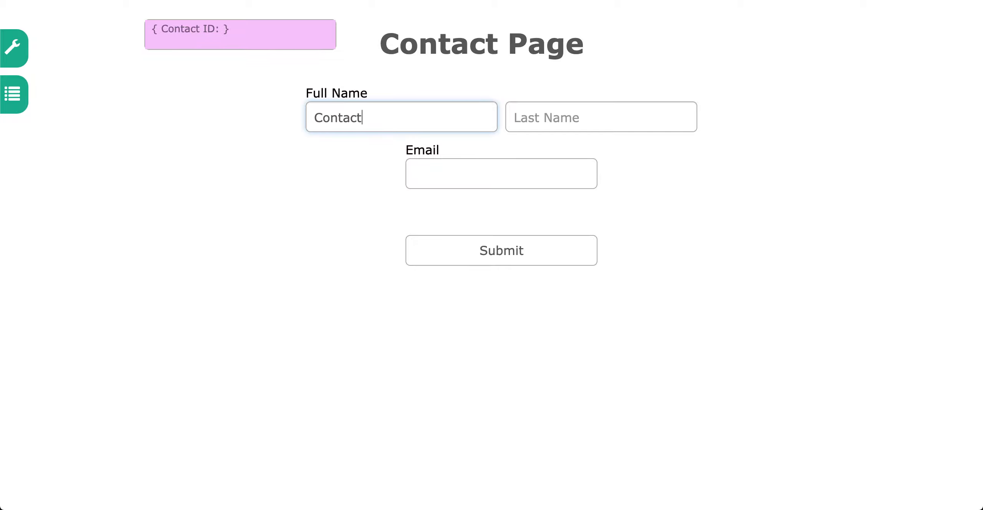
pyautogui.press('Tab')
pyautogui.write('P')
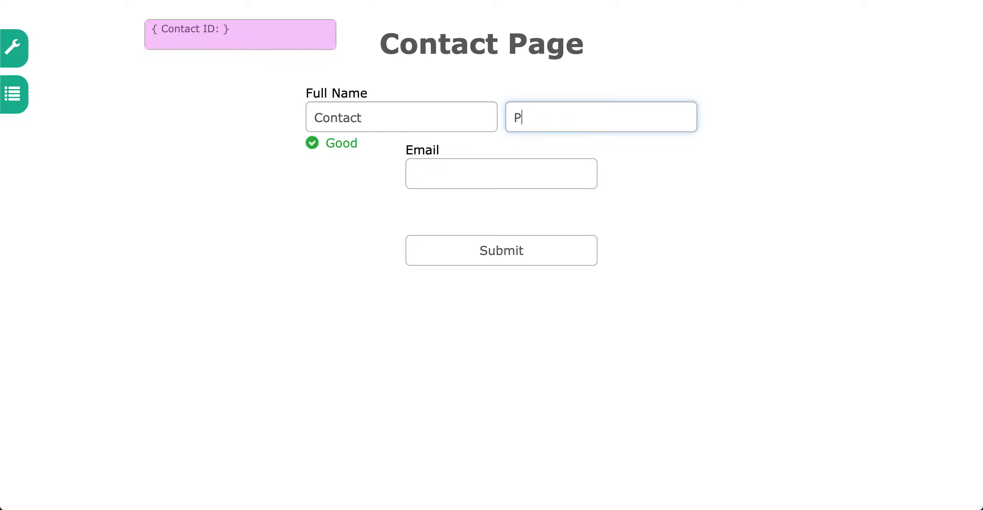
pyautogui.click(471, 177)
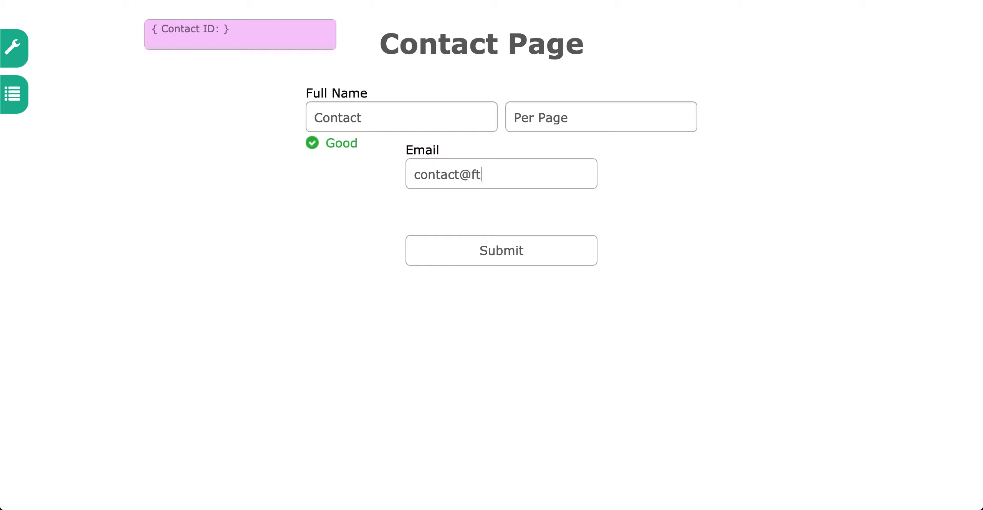
pyautogui.click(545, 260)
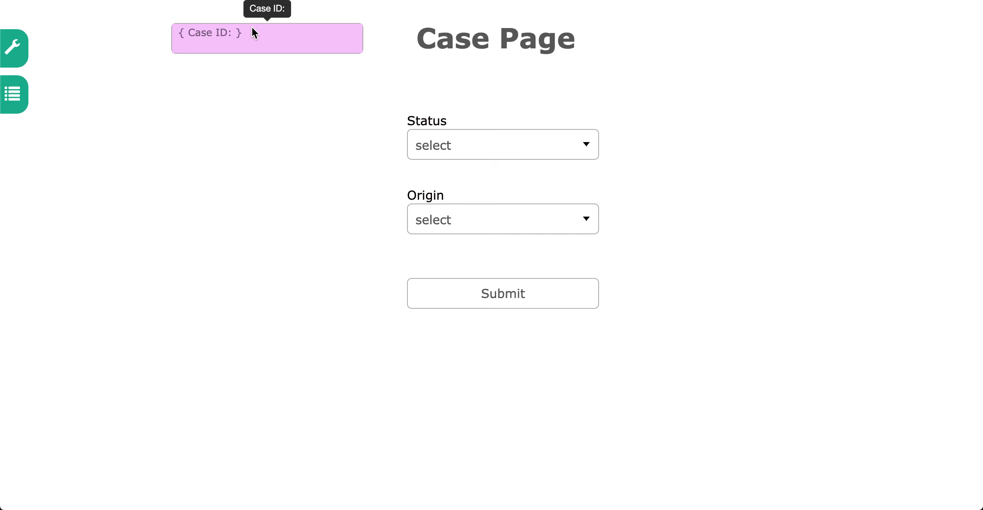
# Set the case Status to New, choose an Origin, and submit the case page.
pyautogui.click(566, 150)
pyautogui.click(491, 169)
pyautogui.click(503, 220)
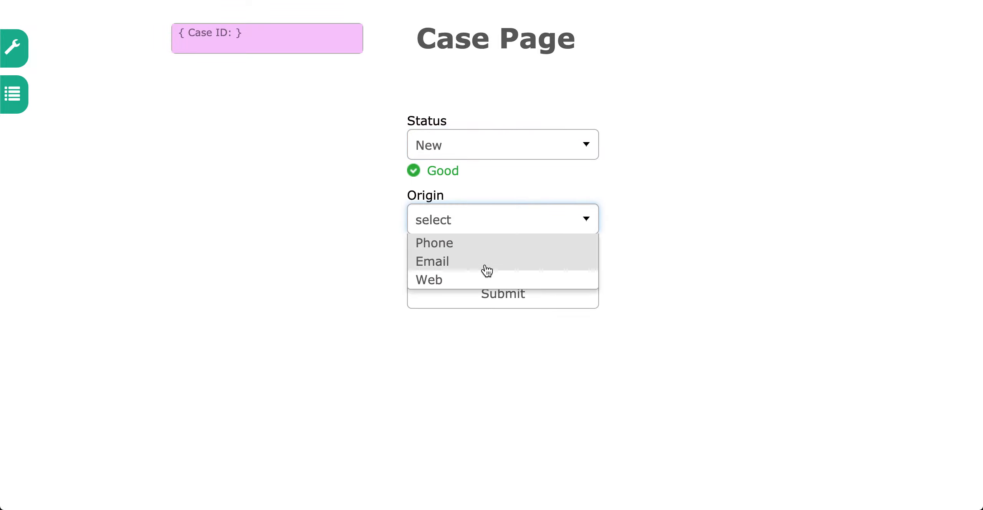
pyautogui.click(485, 278)
pyautogui.click(537, 309)
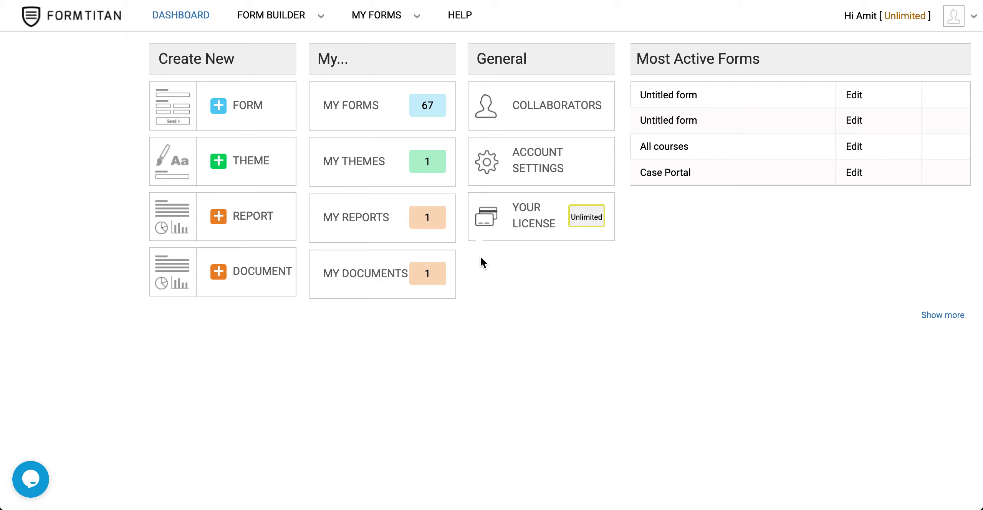
# Reopen the form, view its integration logs and open the created contact record in Salesforce.
pyautogui.click(854, 95)
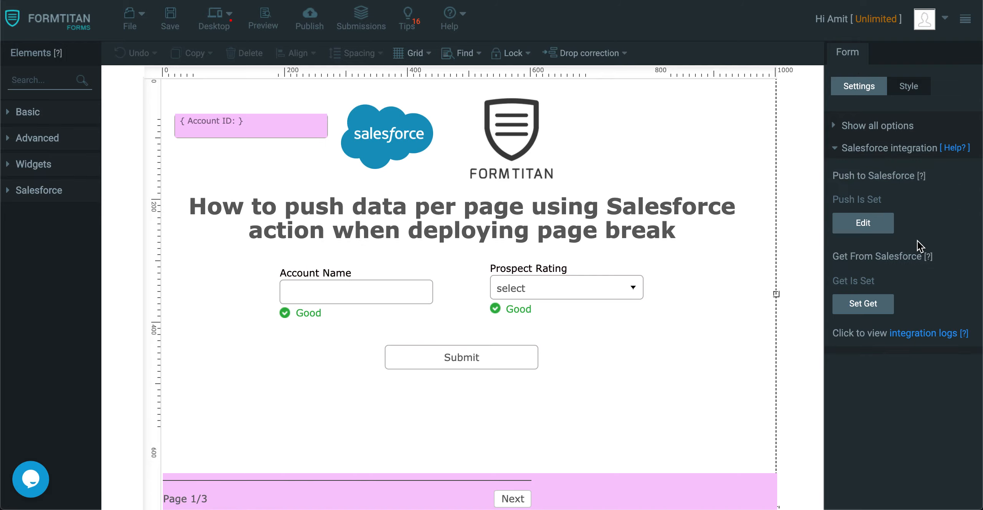
pyautogui.click(924, 335)
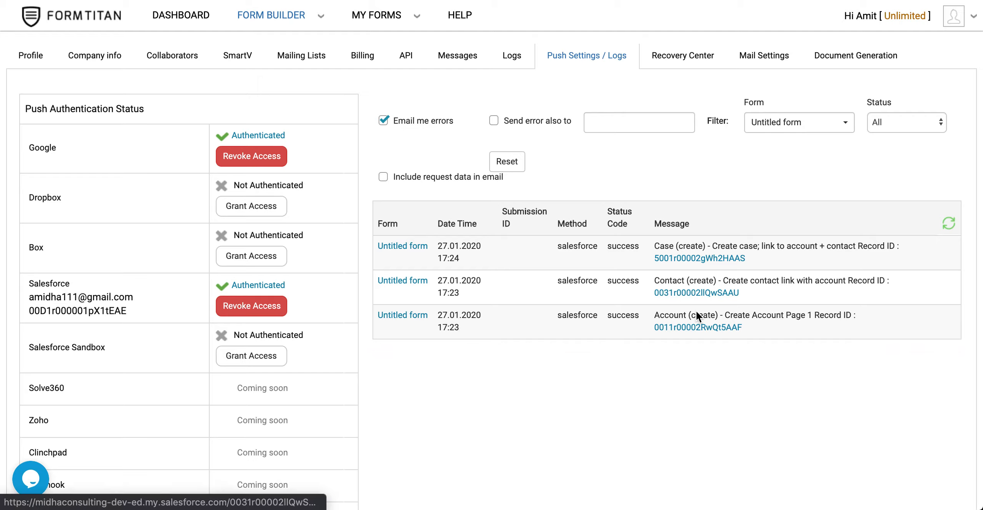
pyautogui.click(689, 294)
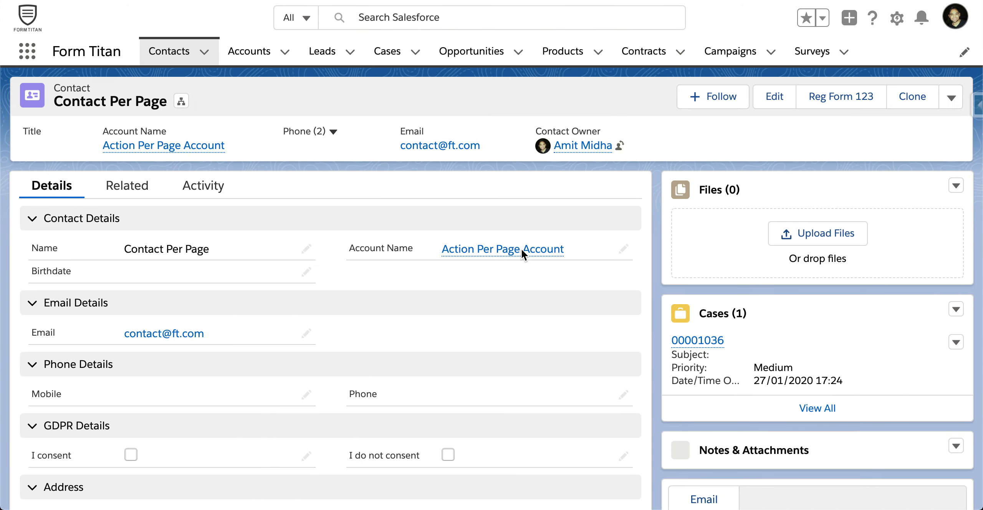
pyautogui.moveTo(527, 252)
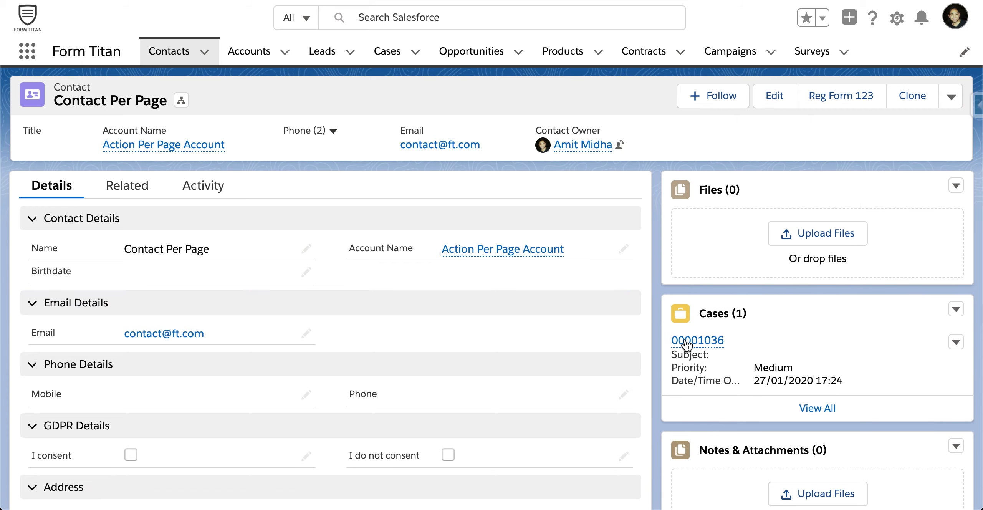
pyautogui.moveTo(692, 343)
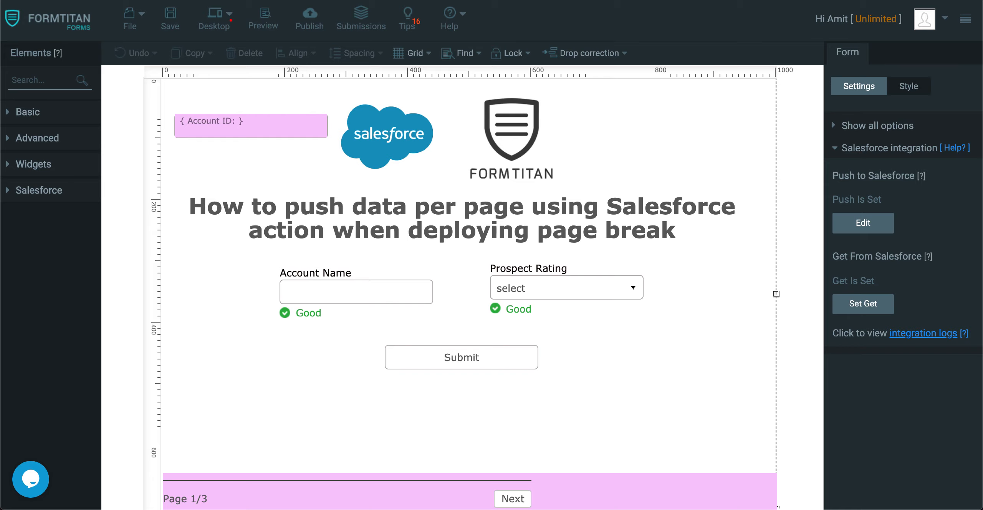
# Select the page break element to show its settings.
pyautogui.click(264, 500)
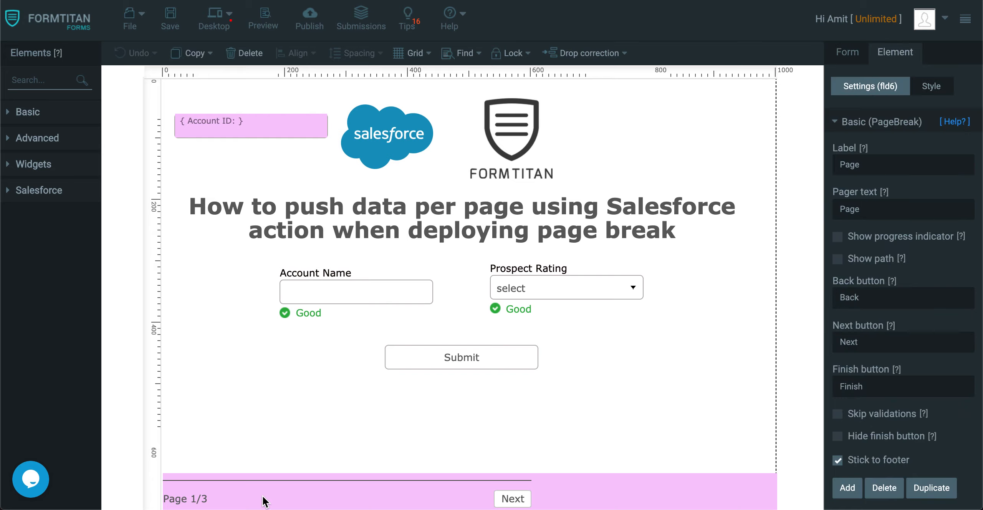